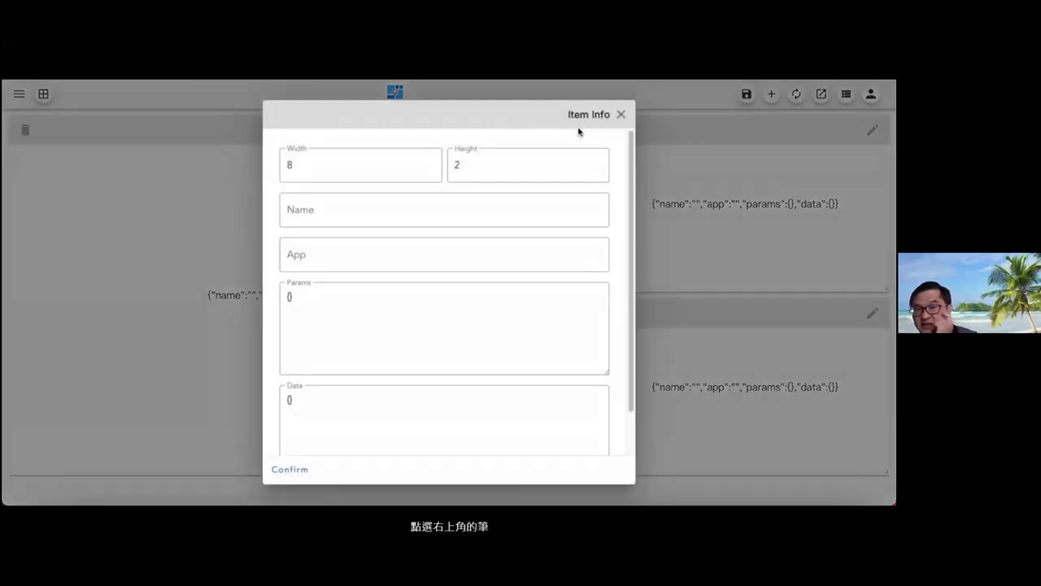
# Step: Name the large board item "website" and set its app to page://url
pyautogui.click(352, 208)
pyautogui.write('w')
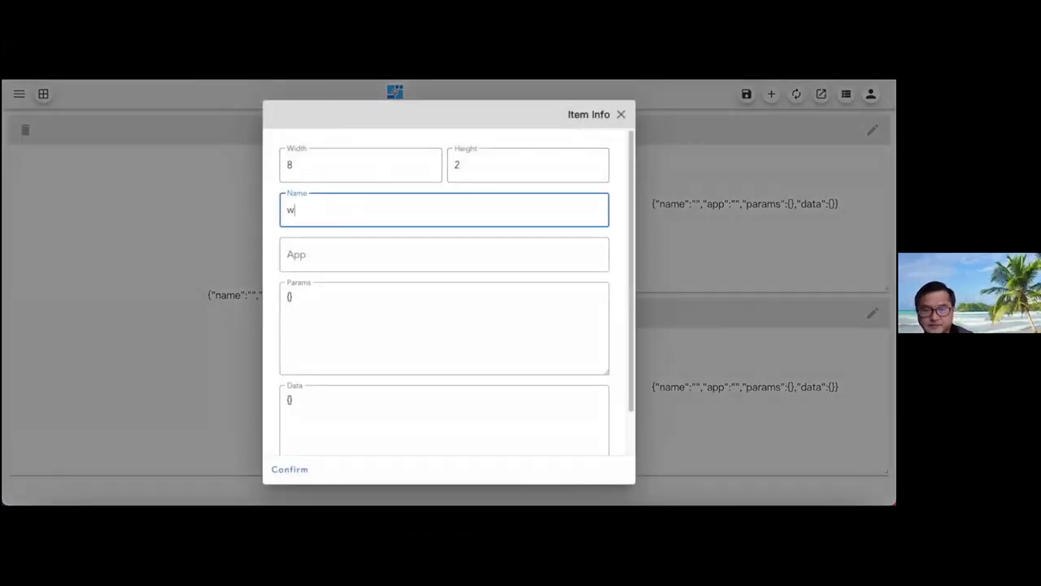
pyautogui.write('ebs')
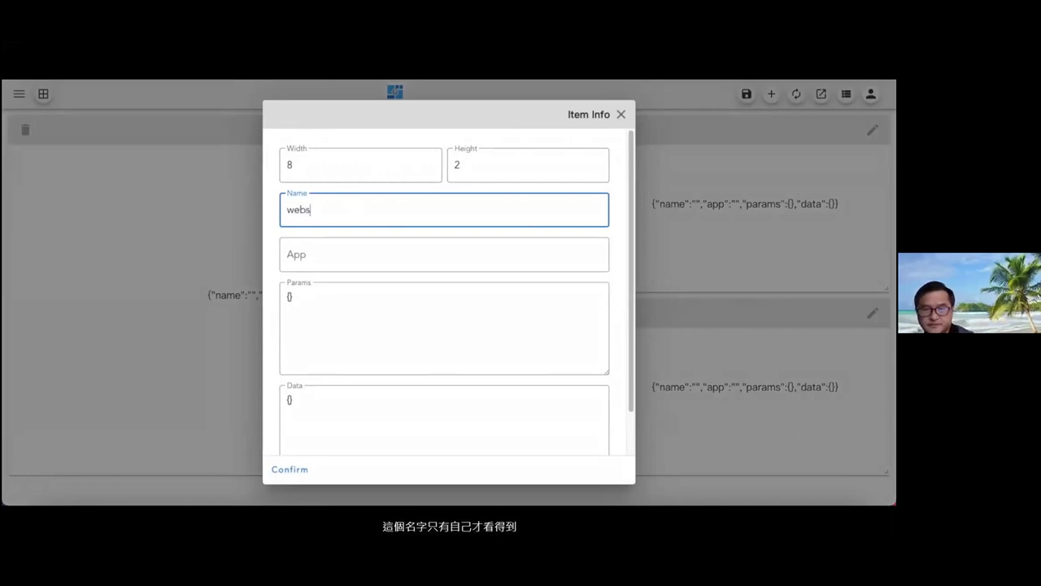
pyautogui.write('ite')
pyautogui.click(342, 256)
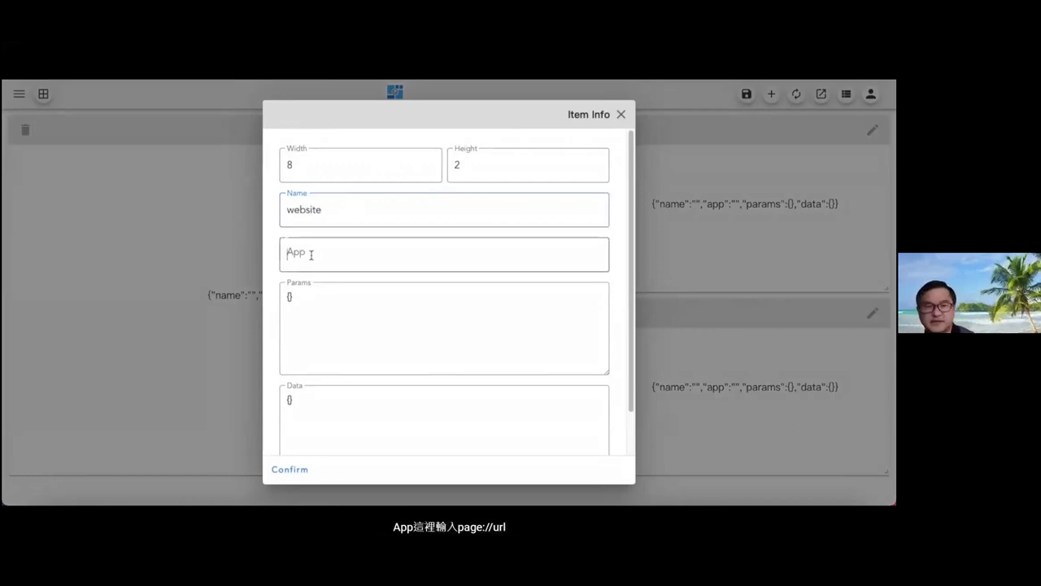
pyautogui.write('page://url')
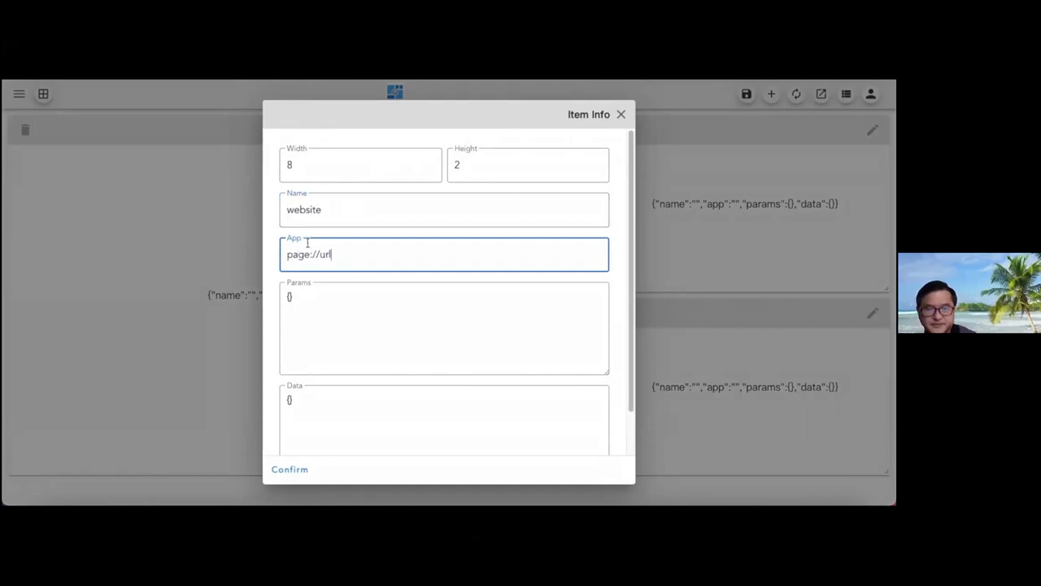
pyautogui.click(290, 296)
pyautogui.write('"url":"https://www.ypcloud.com/')
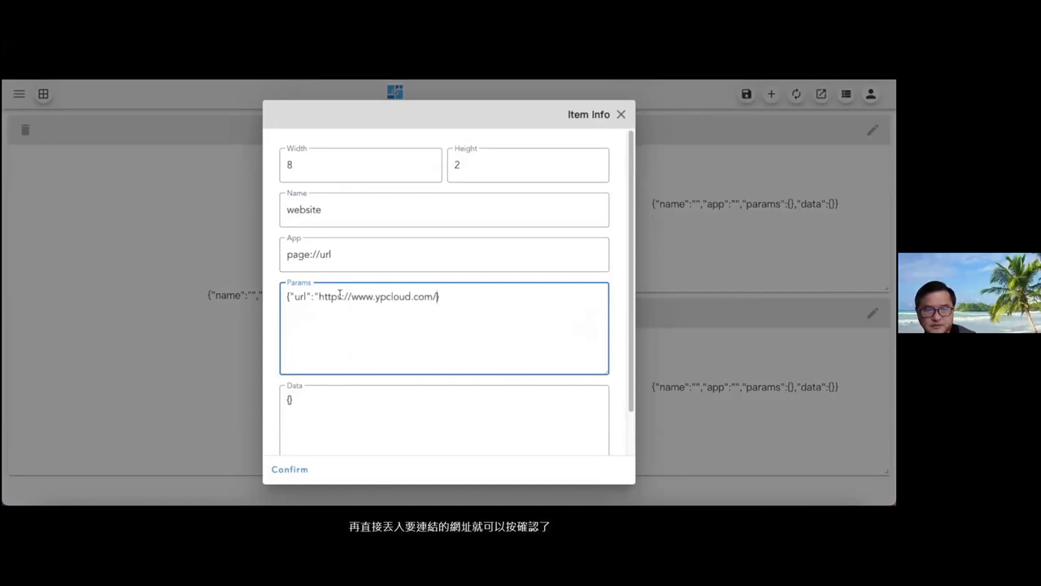
pyautogui.click(292, 469)
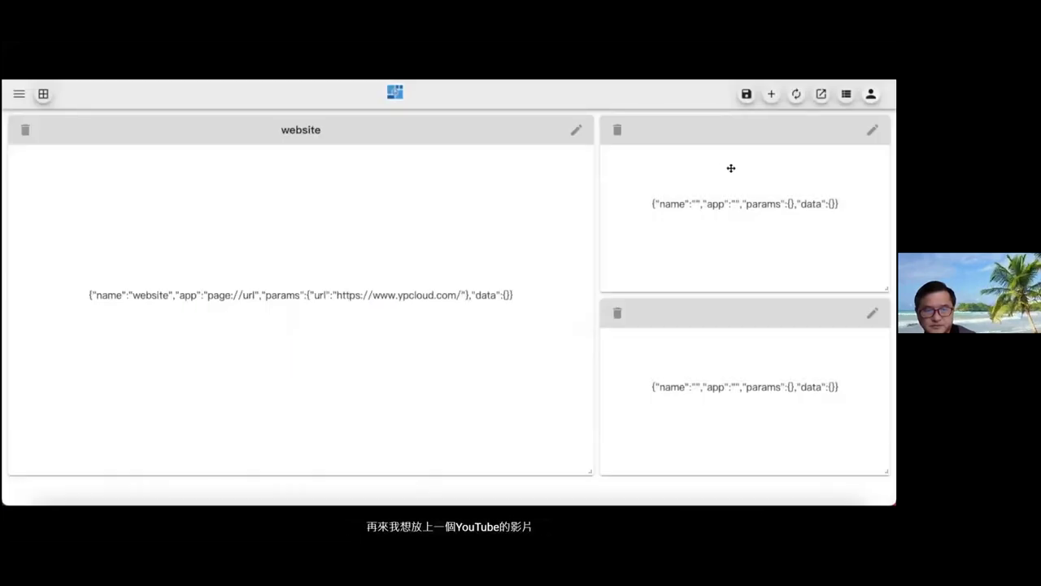
pyautogui.click(872, 130)
pyautogui.write('youtube video')
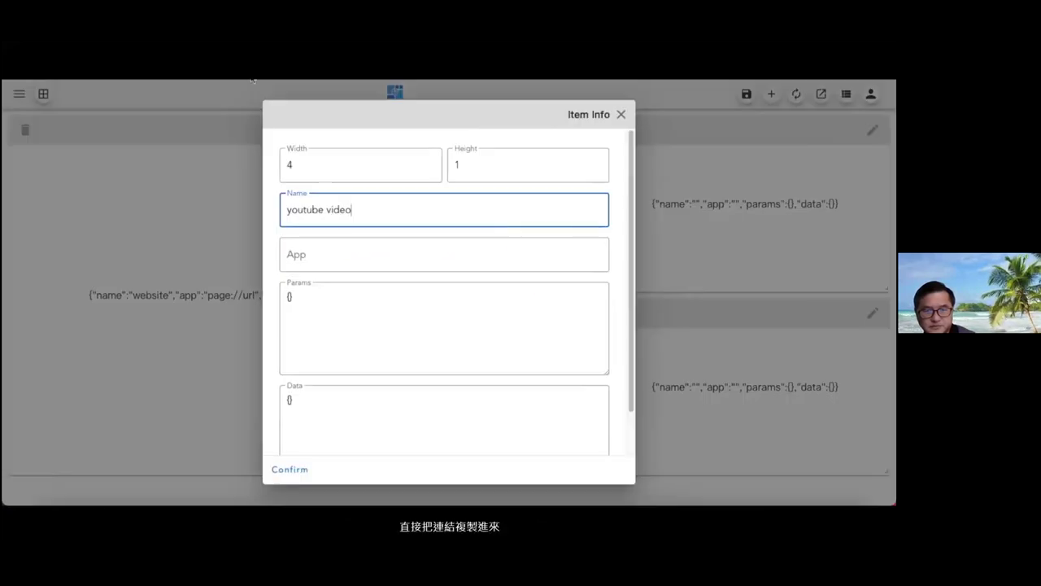
pyautogui.click(340, 245)
pyautogui.write('https://www.youtube.com/watch?v=NGjZon2XSK0')
pyautogui.click(287, 470)
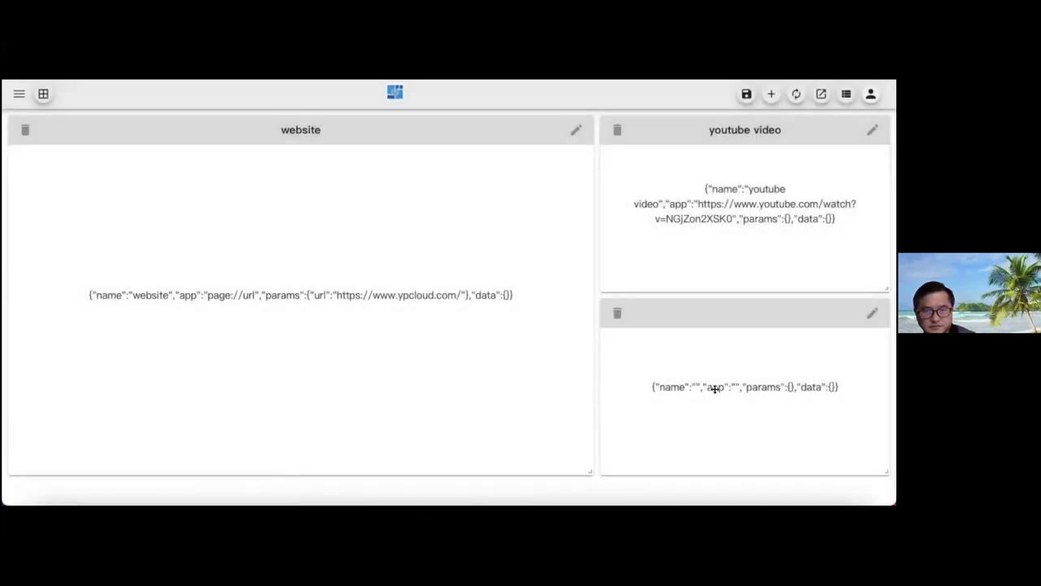
# Step: Name the remaining empty item "slider" and set its app to page://slider
pyautogui.click(871, 316)
pyautogui.click(390, 215)
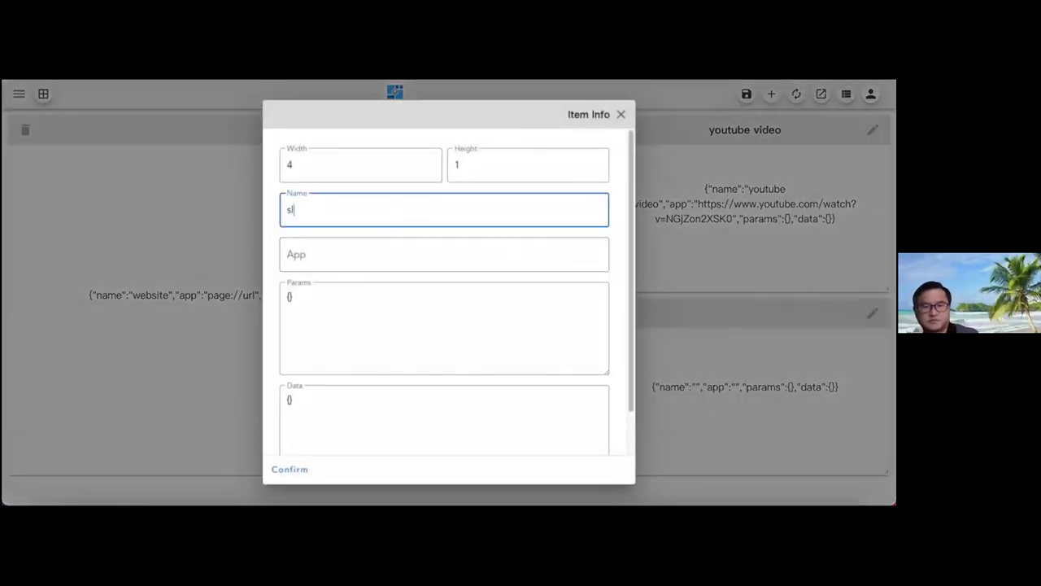
pyautogui.click(366, 260)
pyautogui.write('page://slider')
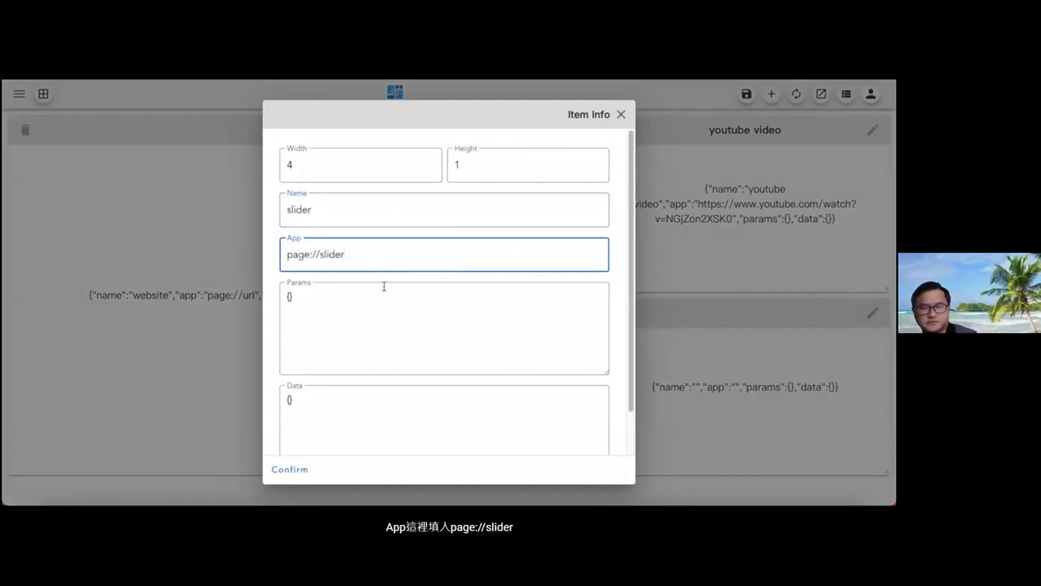
# Step: Fill the slider item's params with a "json" array of Unsplash image URLs and confirm the item info
pyautogui.click(291, 296)
pyautogui.write('"json":["')
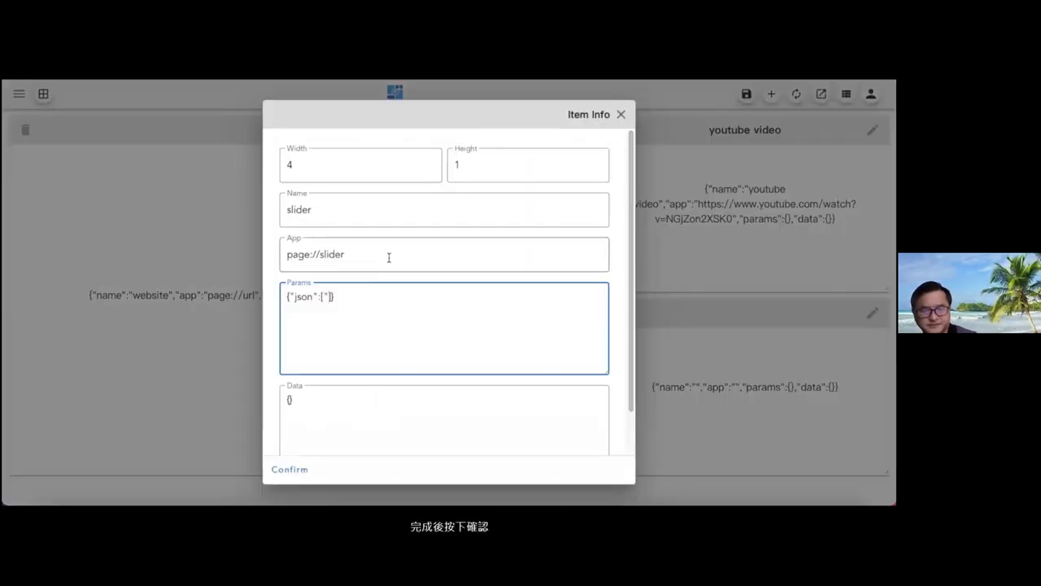
pyautogui.hotkey('ctrl', 'v')
pyautogui.hotkey('ctrl', 'v')
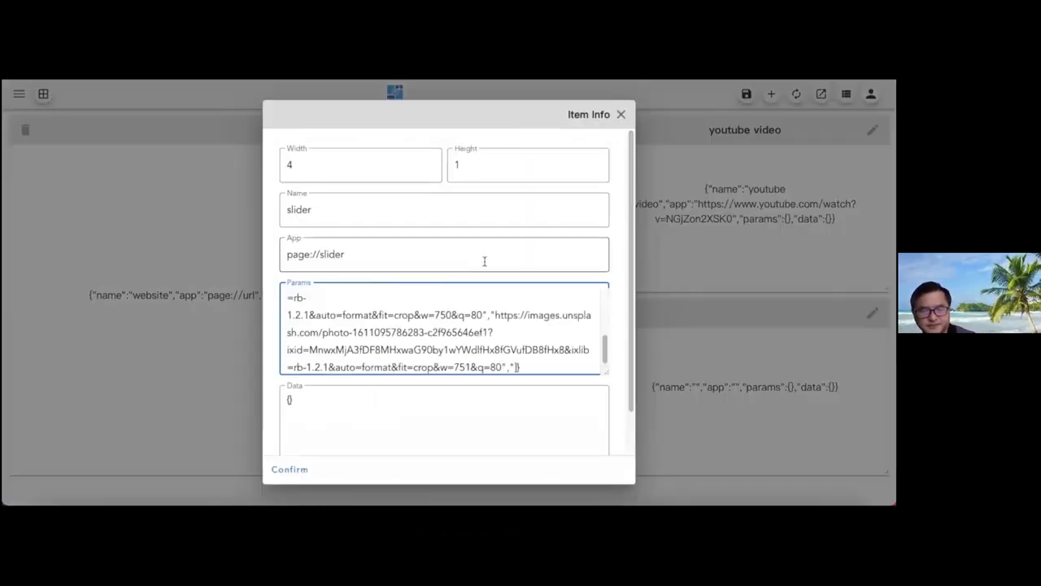
pyautogui.hotkey('ctrl', 'v')
pyautogui.scroll(-2, 527, 344)
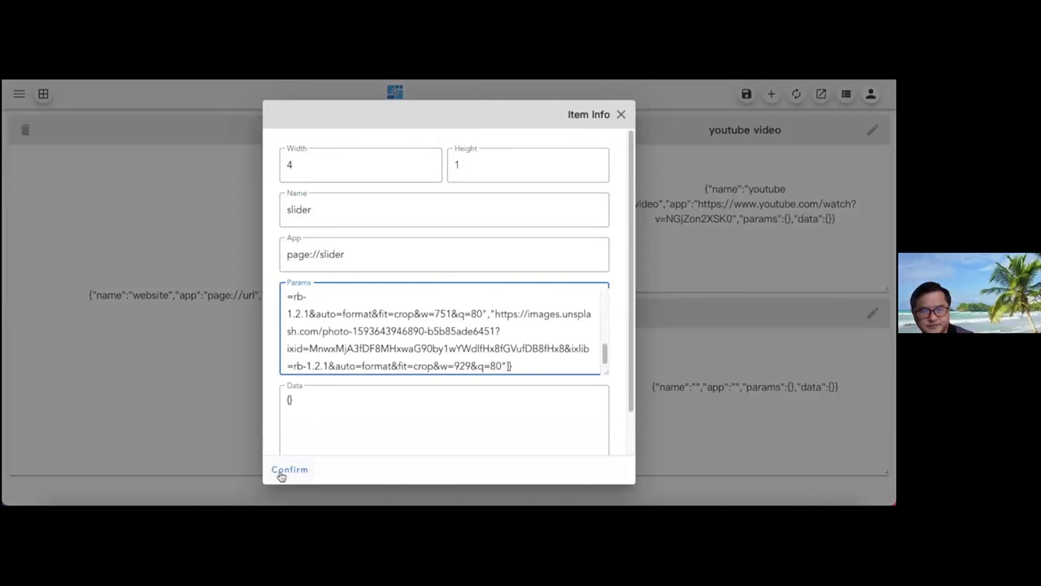
pyautogui.click(286, 469)
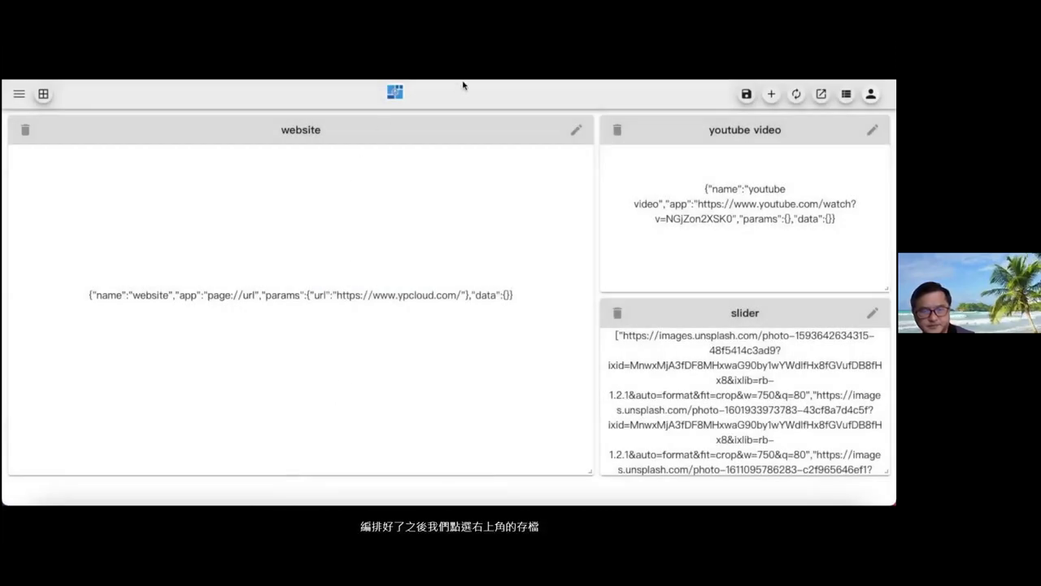
# Step: Save the board under the name YPCloud and dismiss the notification
pyautogui.click(746, 95)
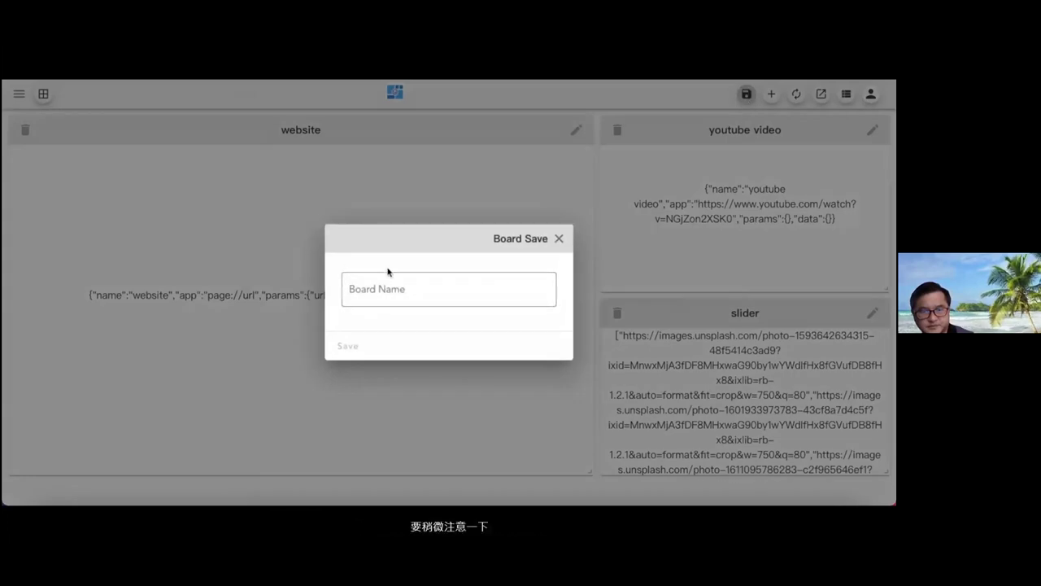
pyautogui.click(391, 289)
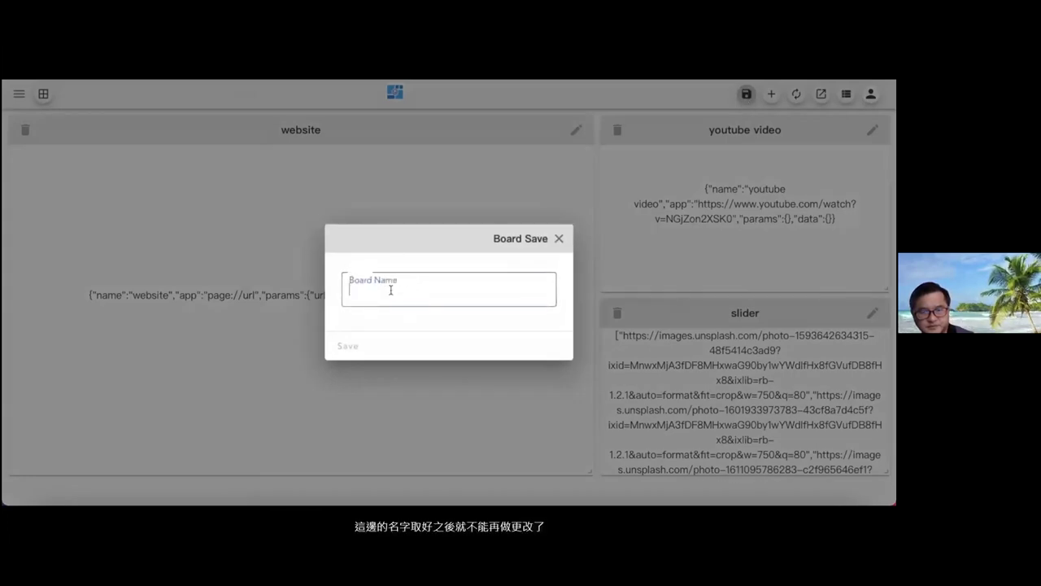
pyautogui.write('YPCloud')
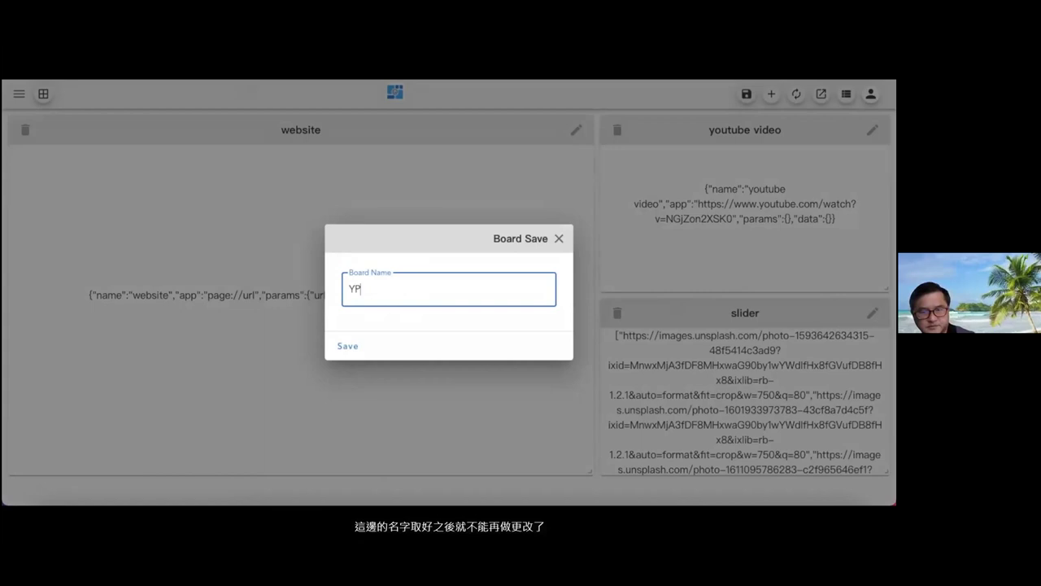
pyautogui.click(345, 346)
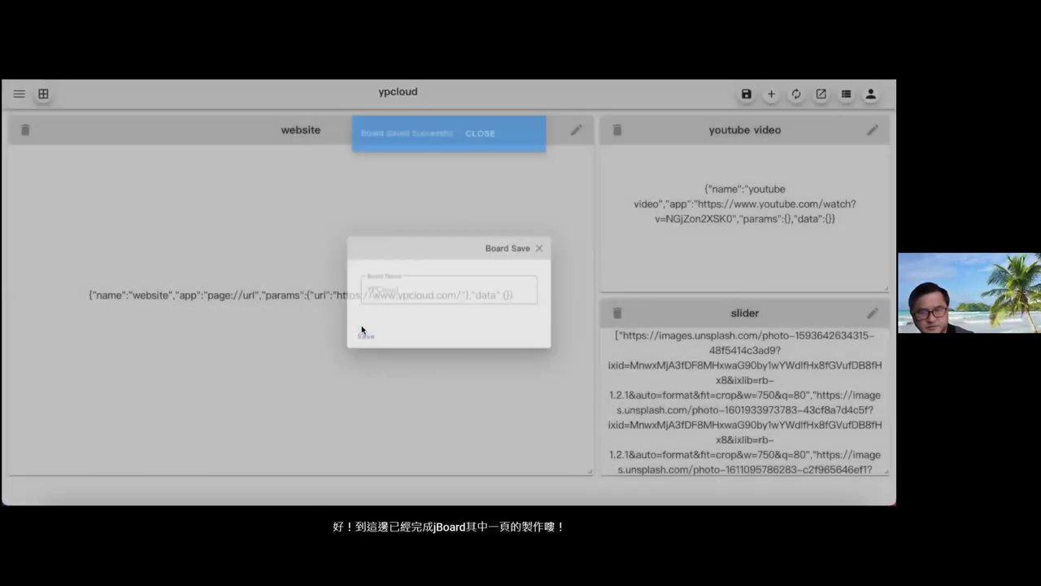
pyautogui.click(482, 142)
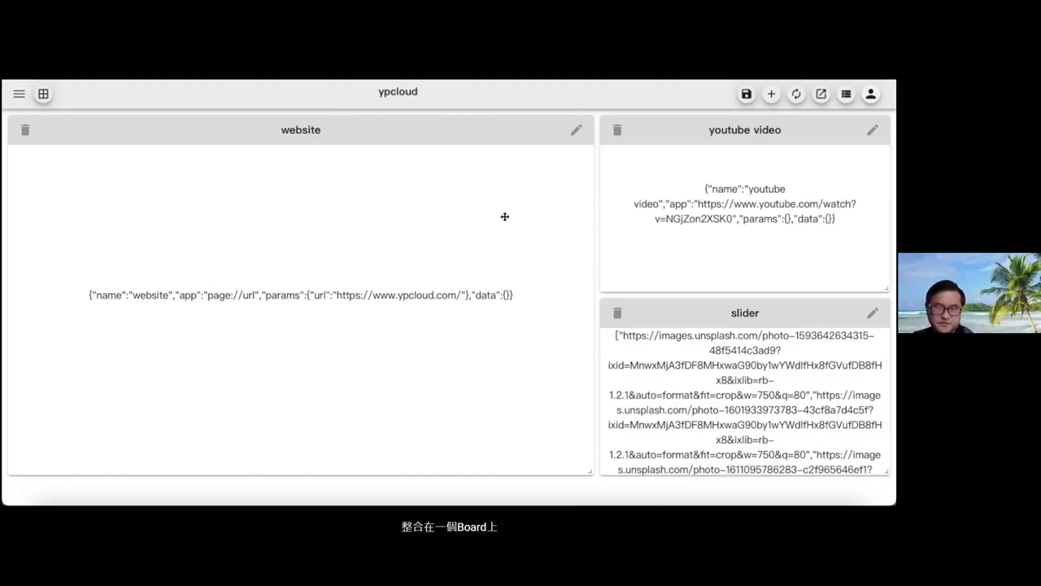
# Step: Open the Dock Builder and start a new dock entry titled Homepage
pyautogui.click(43, 96)
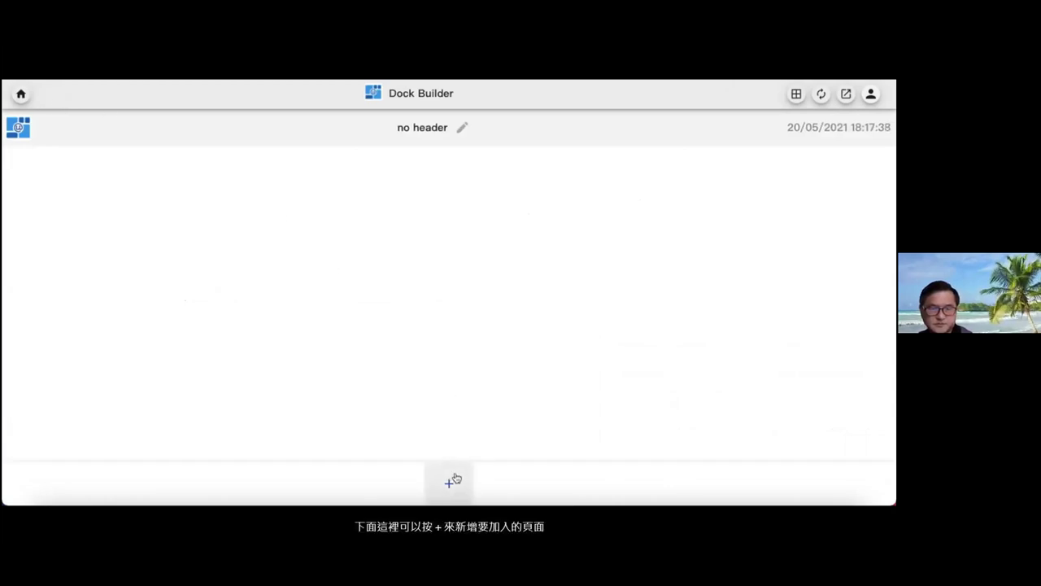
pyautogui.click(451, 483)
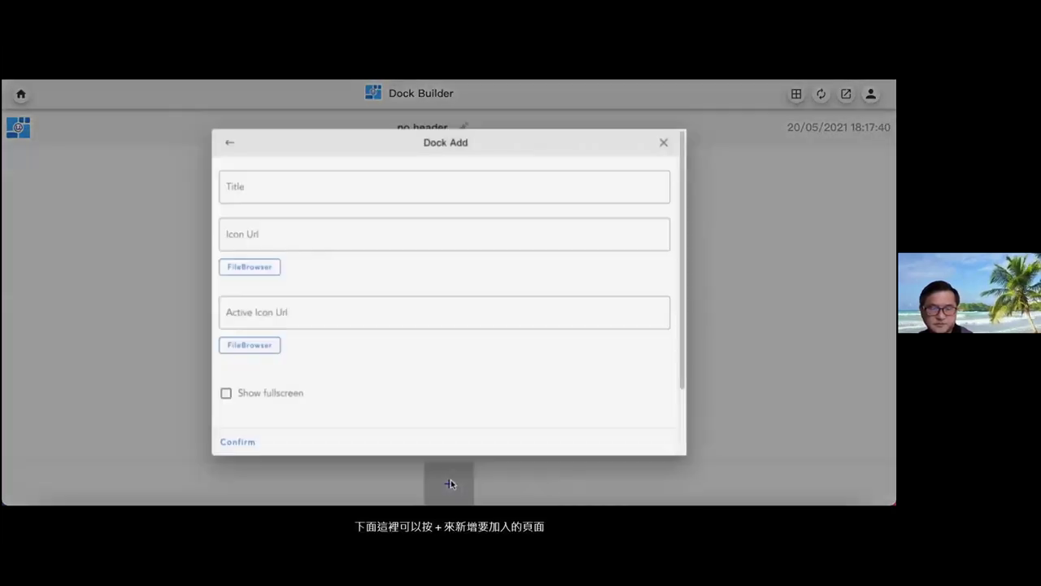
pyautogui.click(265, 191)
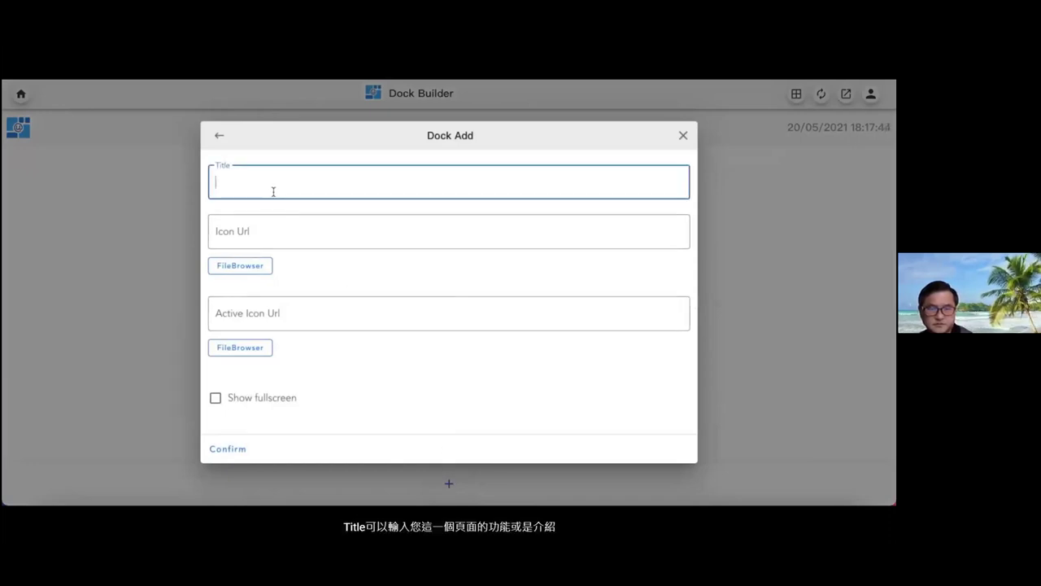
pyautogui.write('Homepage')
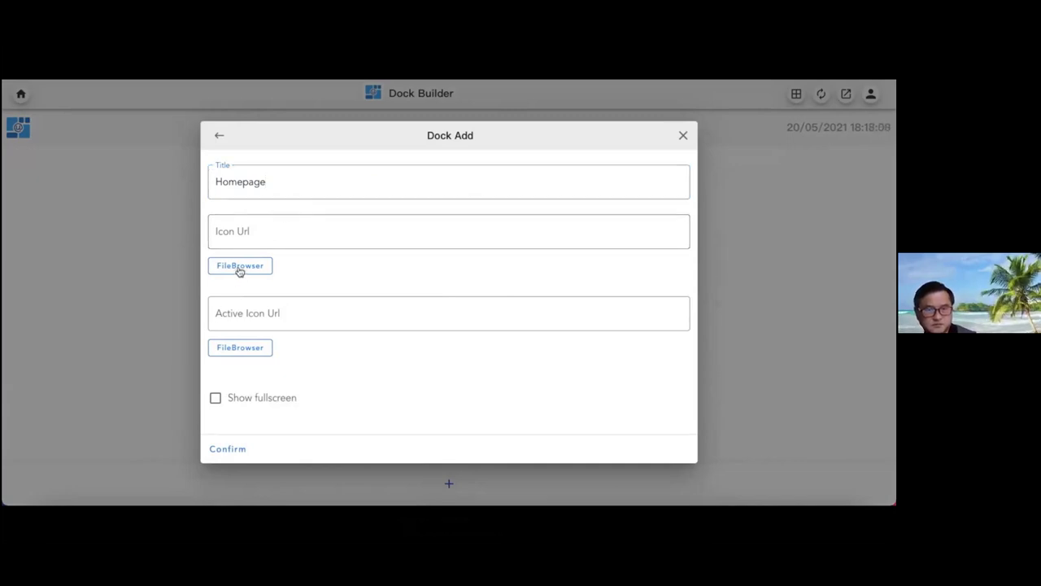
# Step: Choose jujue.jpg from the uploaded files as the Homepage entry's icon and confirm the entry
pyautogui.click(239, 271)
pyautogui.click(254, 246)
pyautogui.scroll(-2, 444, 340)
pyautogui.scroll(-2, 443, 340)
pyautogui.click(426, 313)
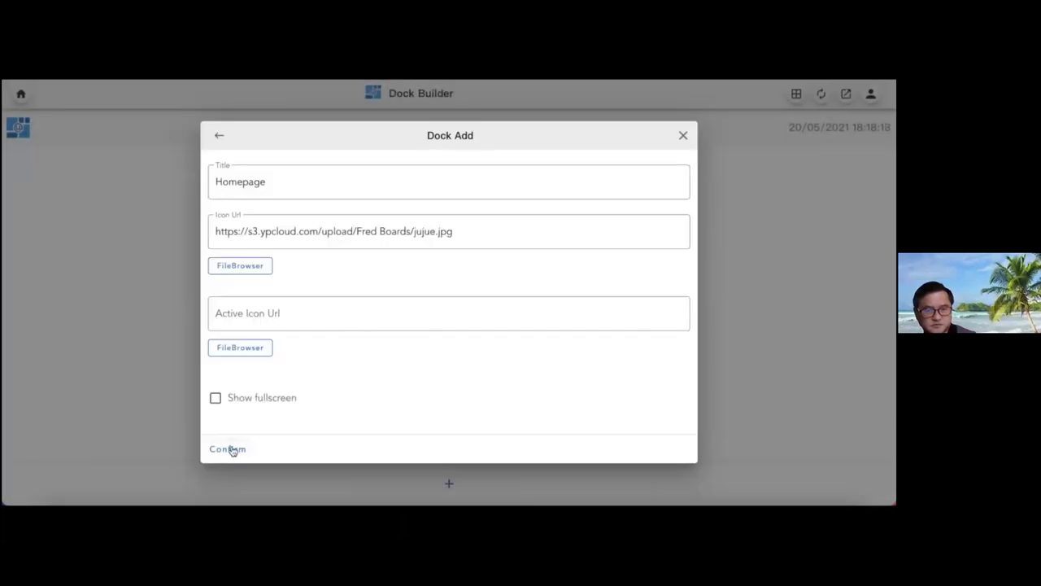
pyautogui.click(229, 449)
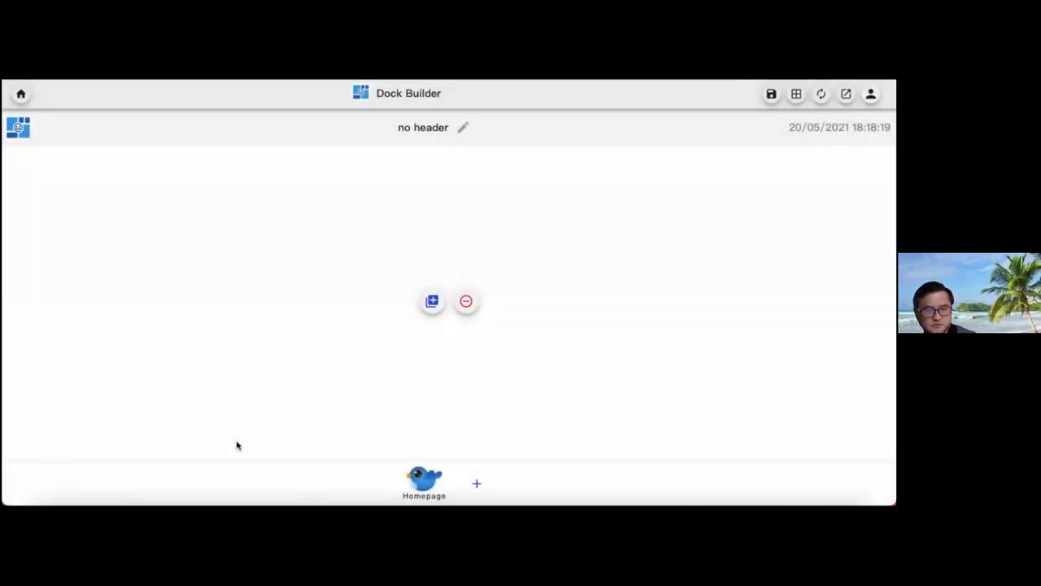
# Step: Add a second dock entry titled Second with an icon chosen from the uploaded files
pyautogui.click(478, 486)
pyautogui.click(325, 181)
pyautogui.write('Sec')
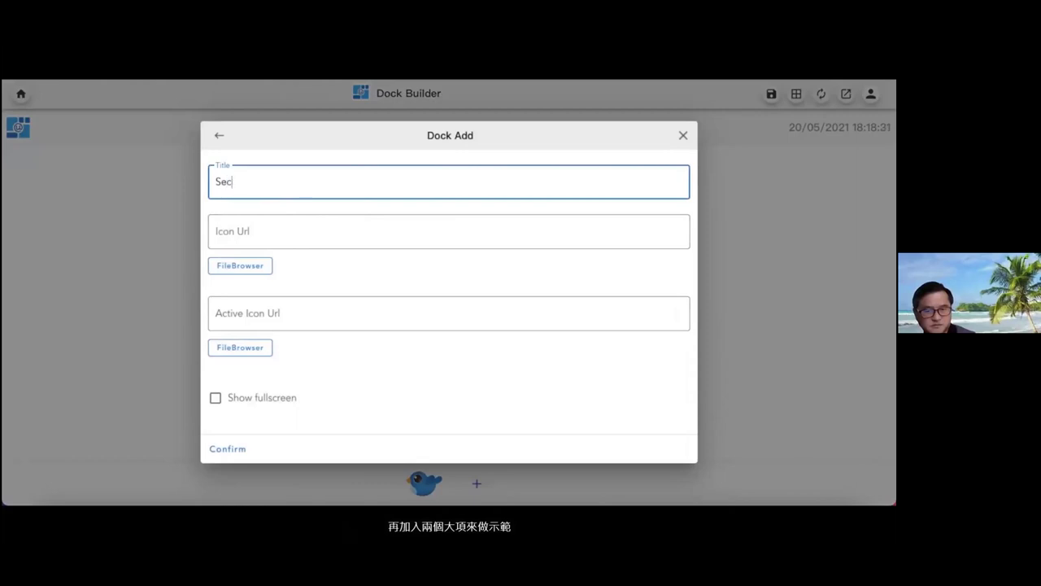
pyautogui.write('ond')
pyautogui.click(239, 265)
pyautogui.scroll(1, 453, 315)
pyautogui.scroll(1, 455, 319)
pyautogui.click(421, 266)
pyautogui.click(225, 448)
# Step: Add a third dock entry titled Third with an icon chosen from the uploaded files
pyautogui.click(497, 485)
pyautogui.click(275, 190)
pyautogui.write('Third')
pyautogui.click(251, 268)
pyautogui.click(426, 252)
pyautogui.click(225, 448)
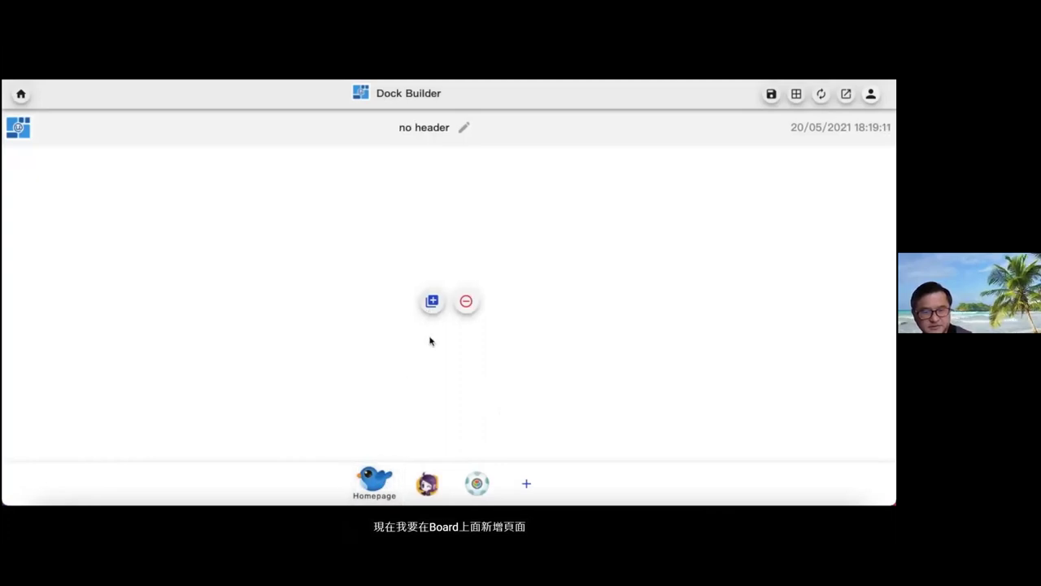
# Step: Look through the public board list, and assign the private board ypcloud to the Homepage dock entry
pyautogui.click(432, 302)
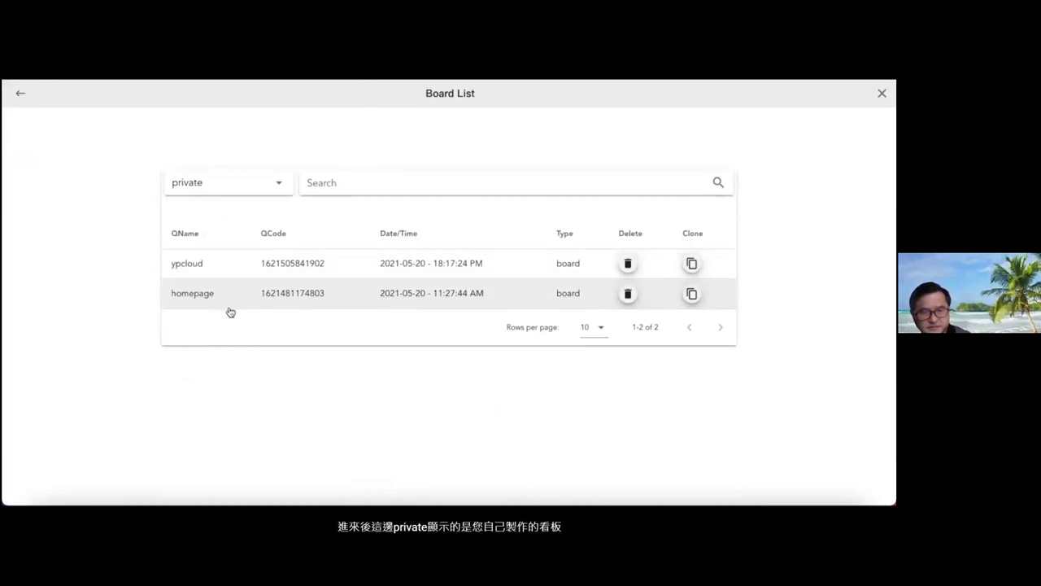
pyautogui.click(269, 186)
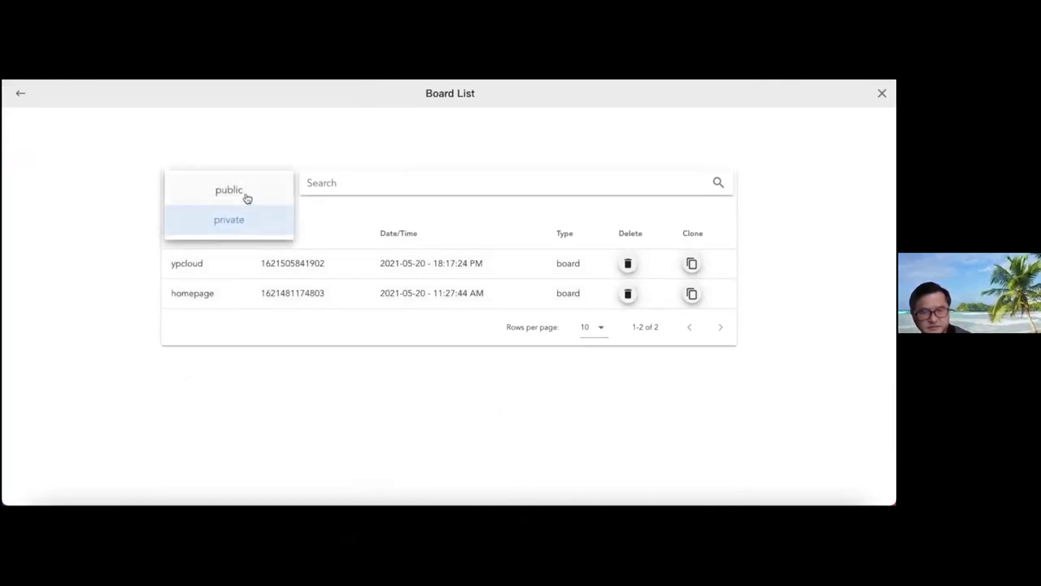
pyautogui.click(247, 196)
pyautogui.scroll(-1, 494, 295)
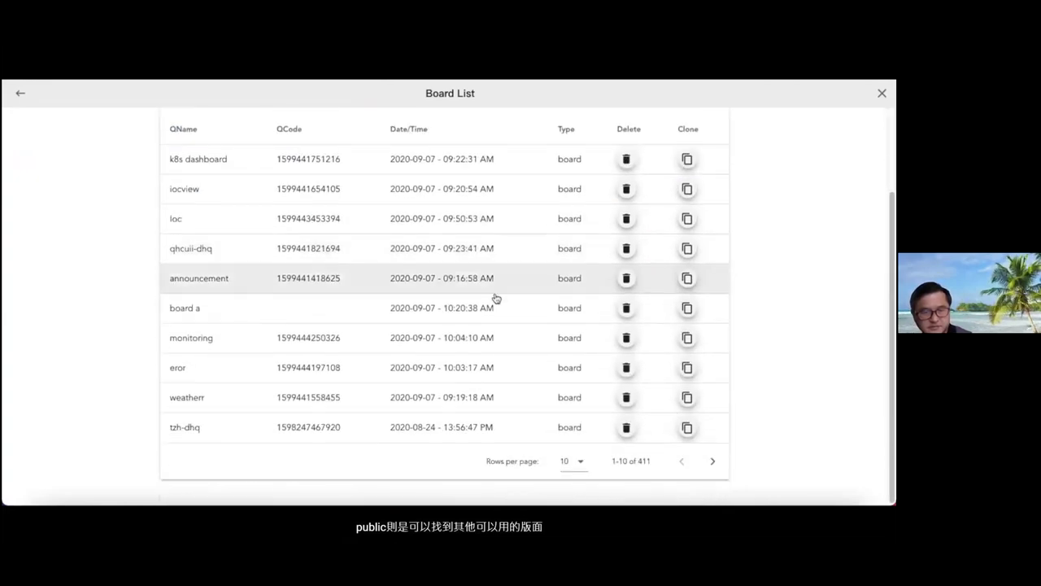
pyautogui.scroll(1, 494, 299)
pyautogui.click(200, 190)
pyautogui.click(214, 220)
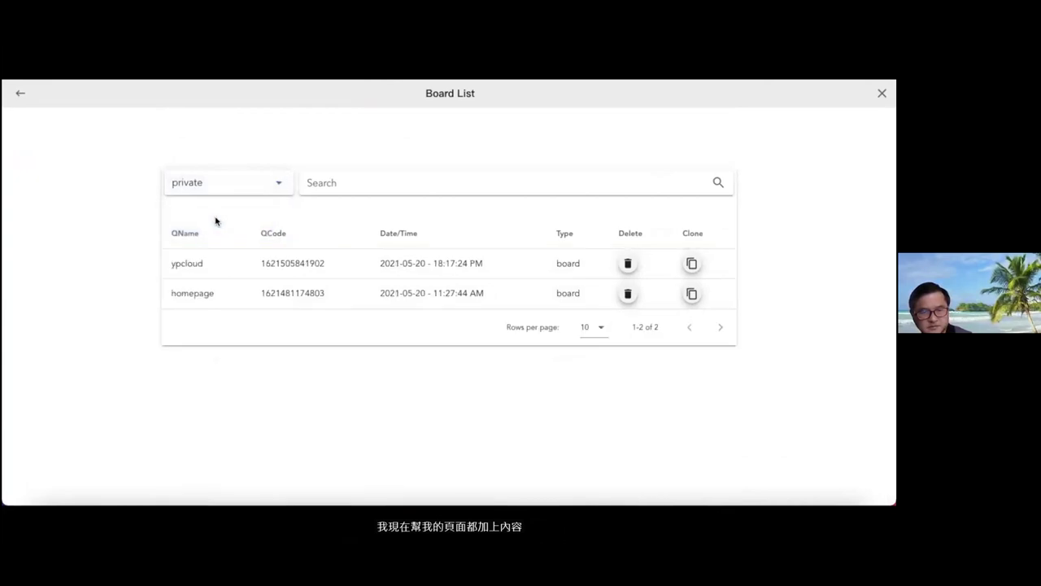
pyautogui.click(386, 279)
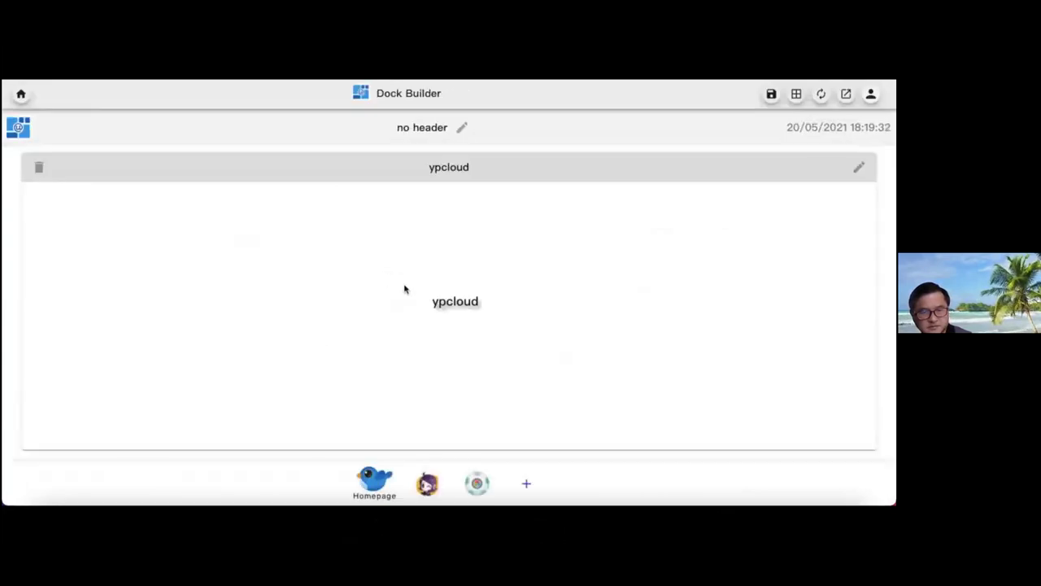
# Step: Search the public boards for 011121 and assign that board to the Second dock entry
pyautogui.click(427, 482)
pyautogui.click(432, 302)
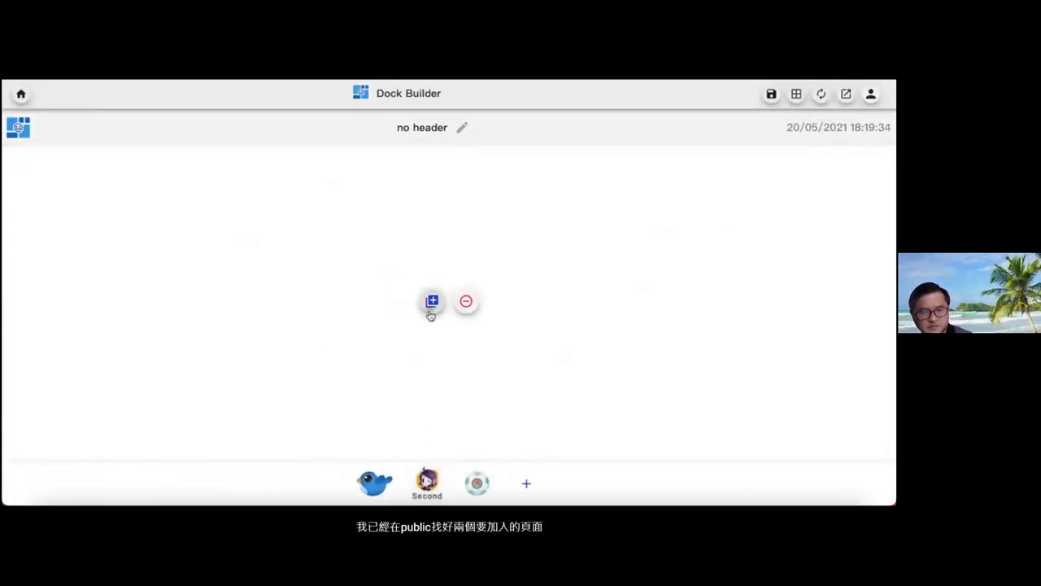
pyautogui.click(240, 180)
pyautogui.click(260, 195)
pyautogui.click(342, 184)
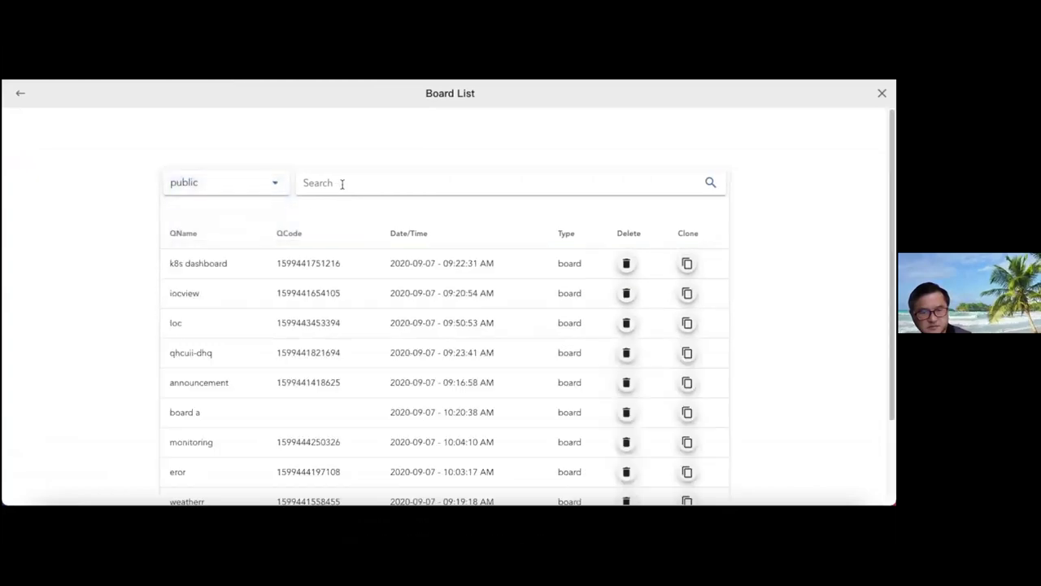
pyautogui.write('011121')
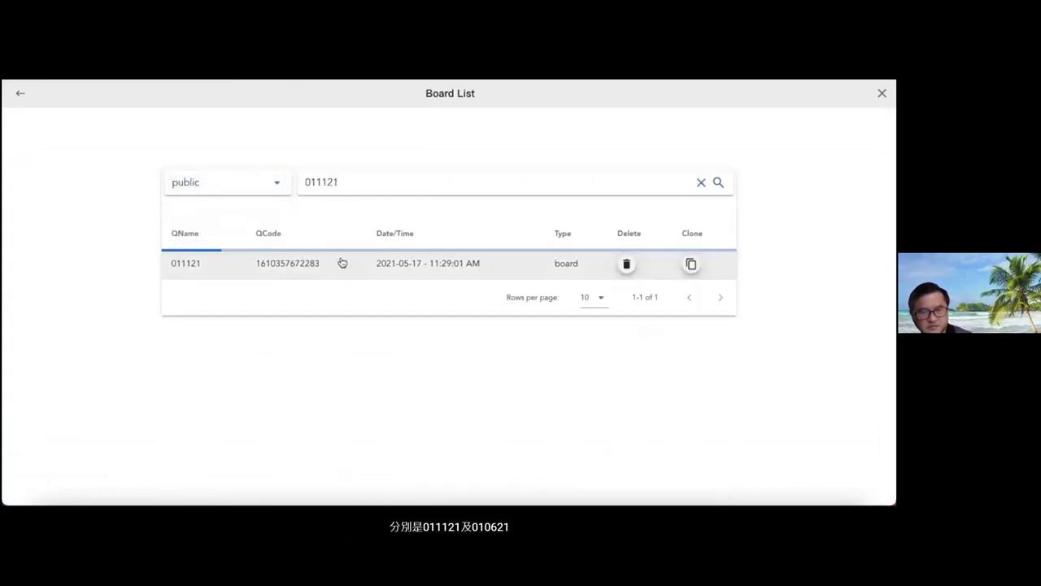
pyautogui.click(342, 263)
# Step: Search the public boards for 010621 and assign that board to the Third dock entry
pyautogui.click(476, 483)
pyautogui.click(432, 303)
pyautogui.press('BackSpace')
pyautogui.press('BackSpace')
pyautogui.press('BackSpace')
pyautogui.press('BackSpace')
pyautogui.write('0621')
pyautogui.click(194, 261)
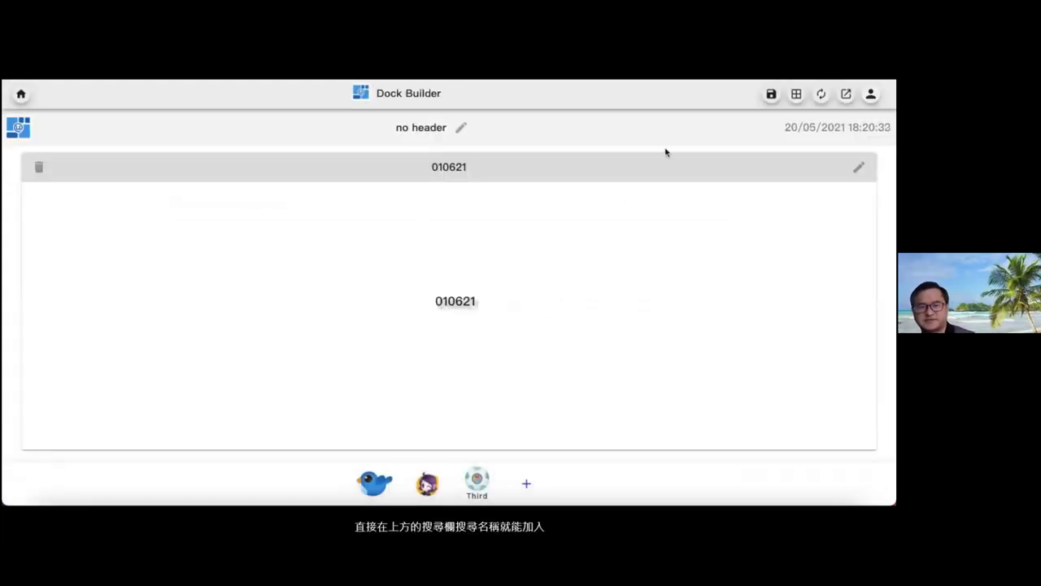
# Step: Save the dock under the name YPCloud with the shortcut menu and QR code shown, and dismiss the notification
pyautogui.click(770, 96)
pyautogui.click(418, 246)
pyautogui.write('YPCloud')
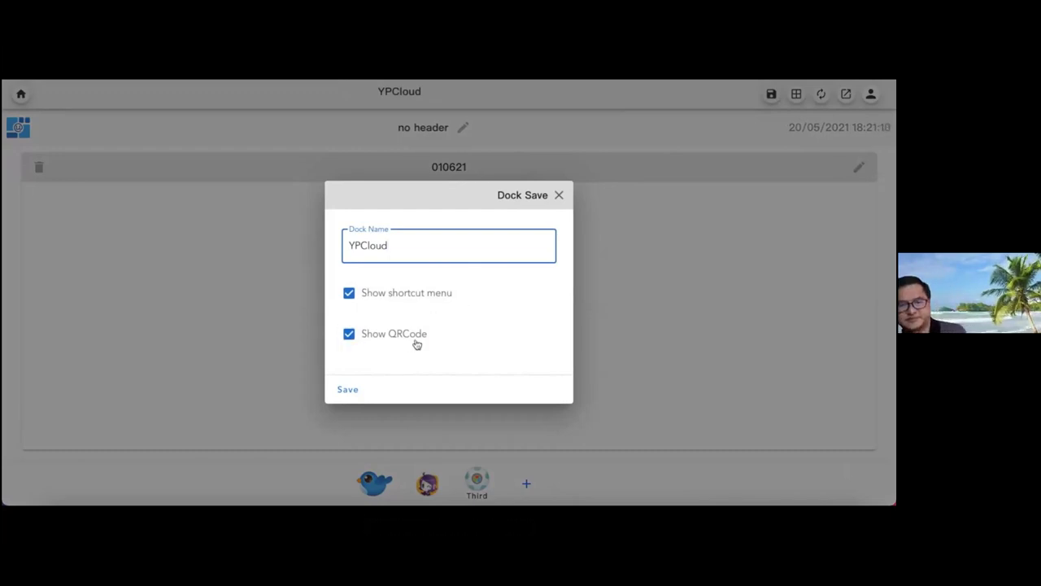
pyautogui.click(347, 392)
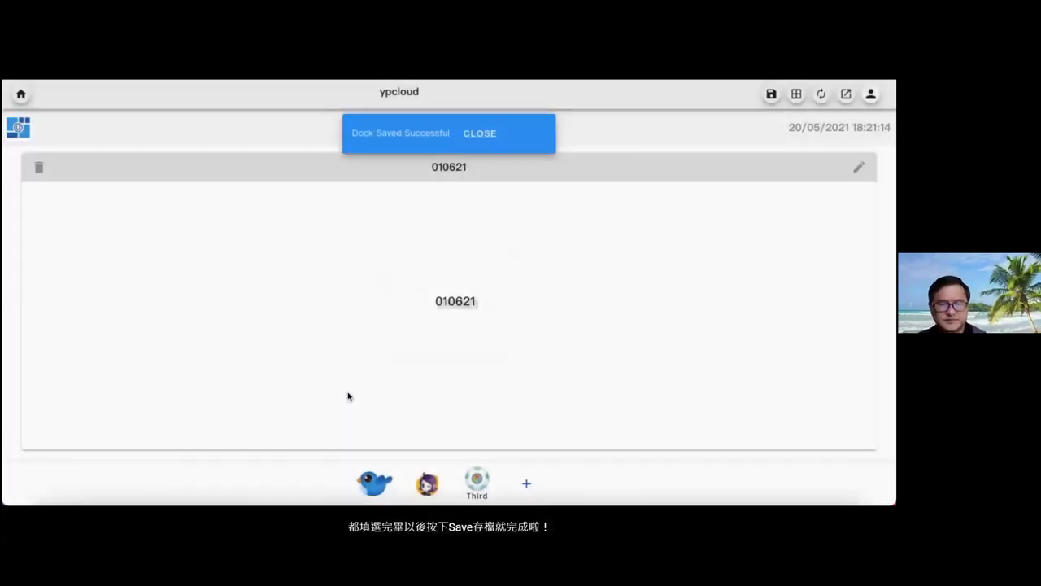
pyautogui.click(479, 131)
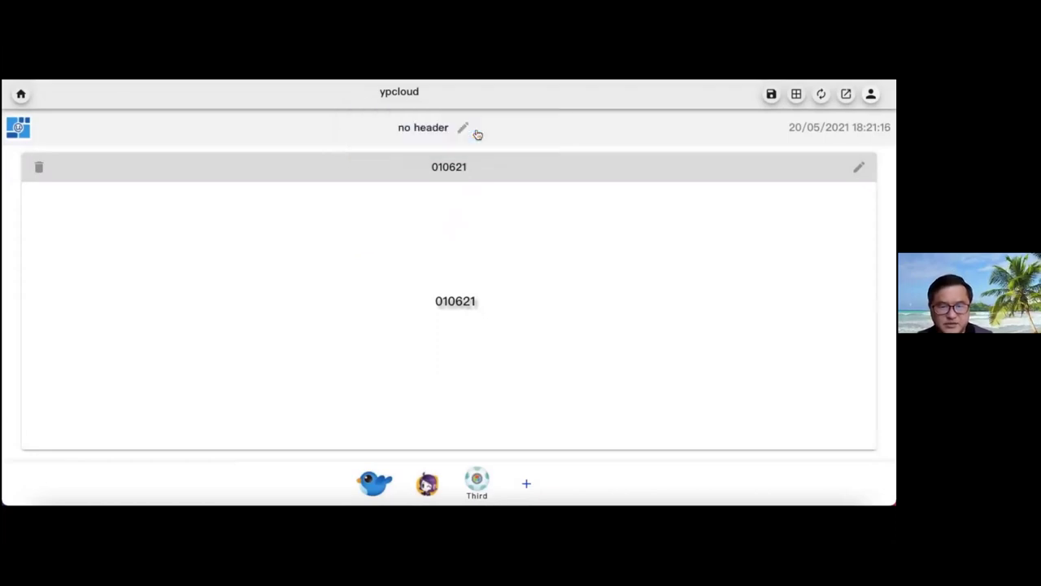
# Step: Open the saved dock's layout JSON and preview the dock from there
pyautogui.click(848, 96)
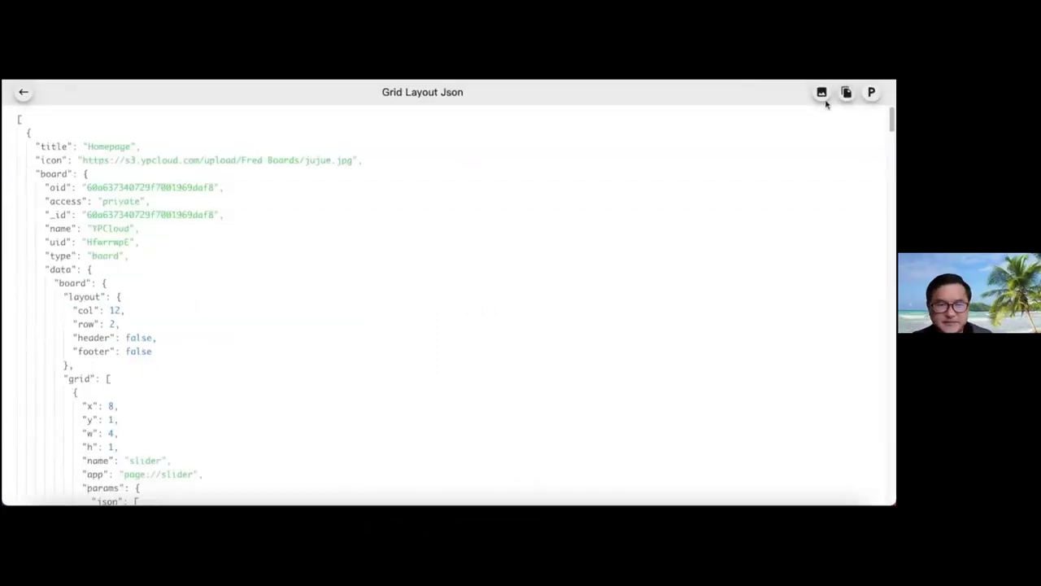
pyautogui.click(824, 98)
pyautogui.click(266, 104)
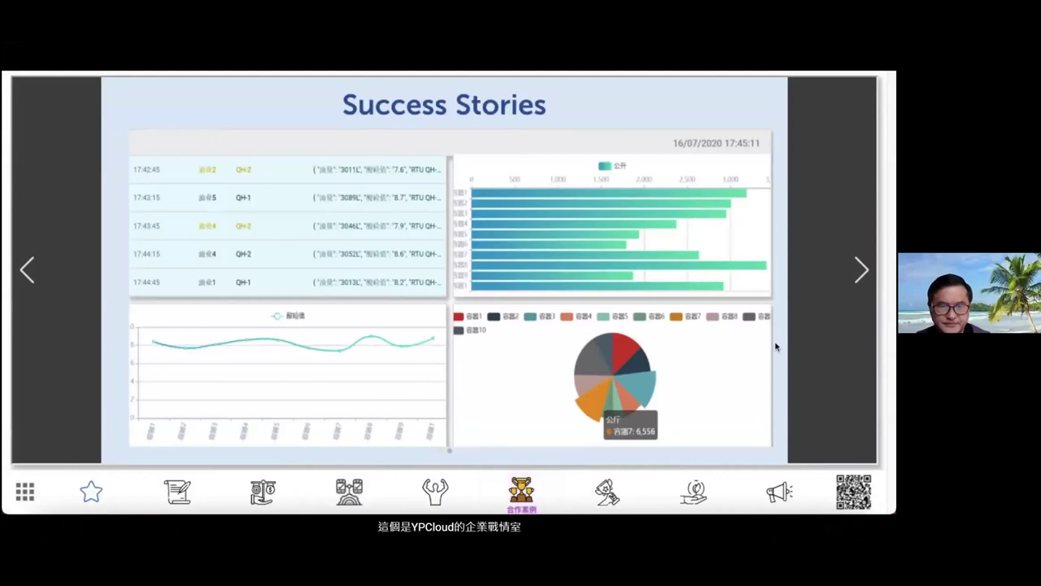
# Step: Page through the success stories slider on the YPCloud dock, and open GitHub from the dock's shortcut menu
pyautogui.click(863, 268)
pyautogui.click(863, 268)
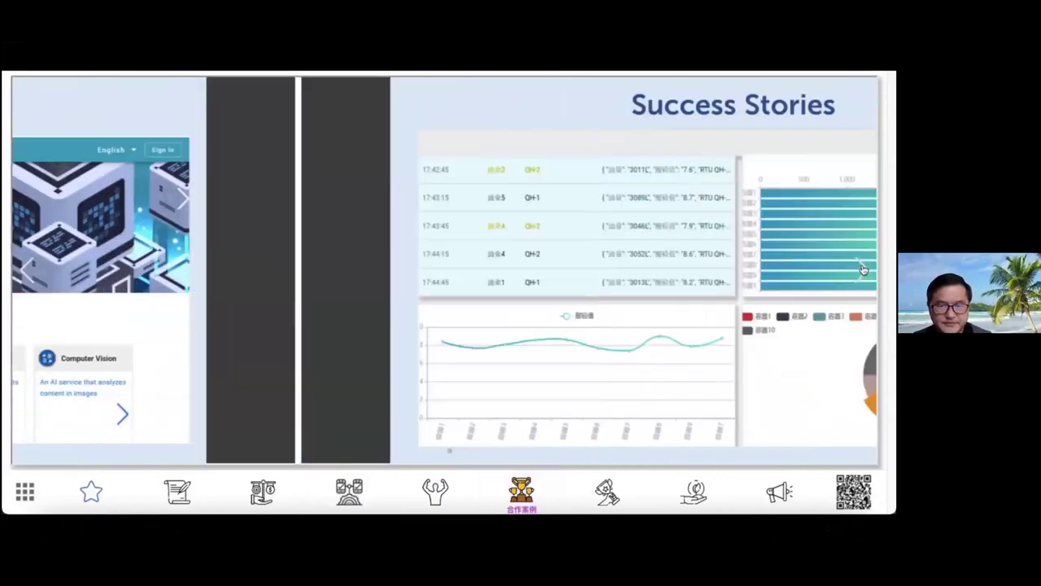
pyautogui.moveTo(57, 487)
pyautogui.click(47, 453)
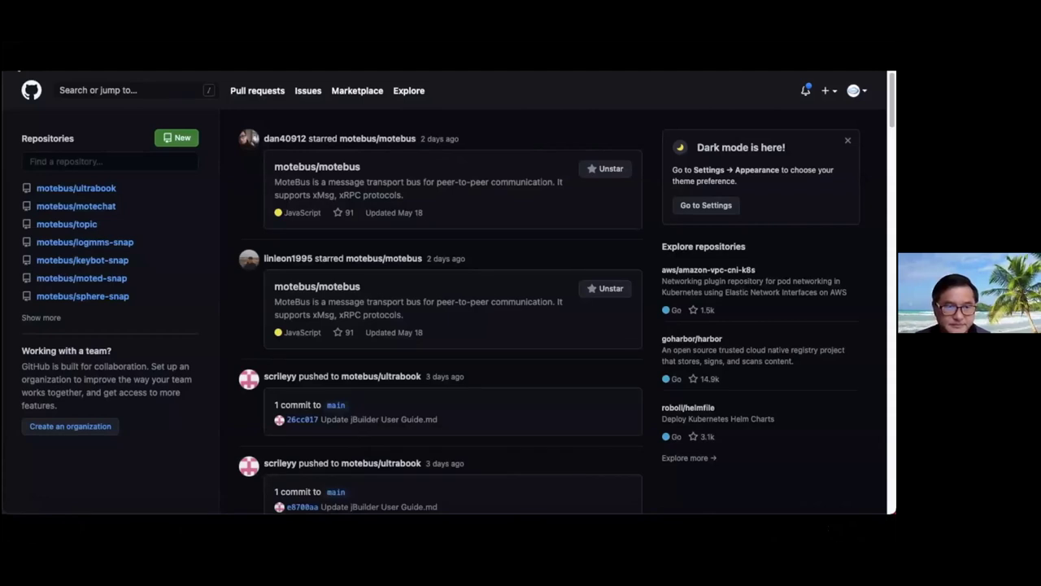
pyautogui.click(18, 72)
# Step: Open Jujue from the dock's shortcut menu, and view the dock's enlarged QR code before closing it
pyautogui.moveTo(25, 494)
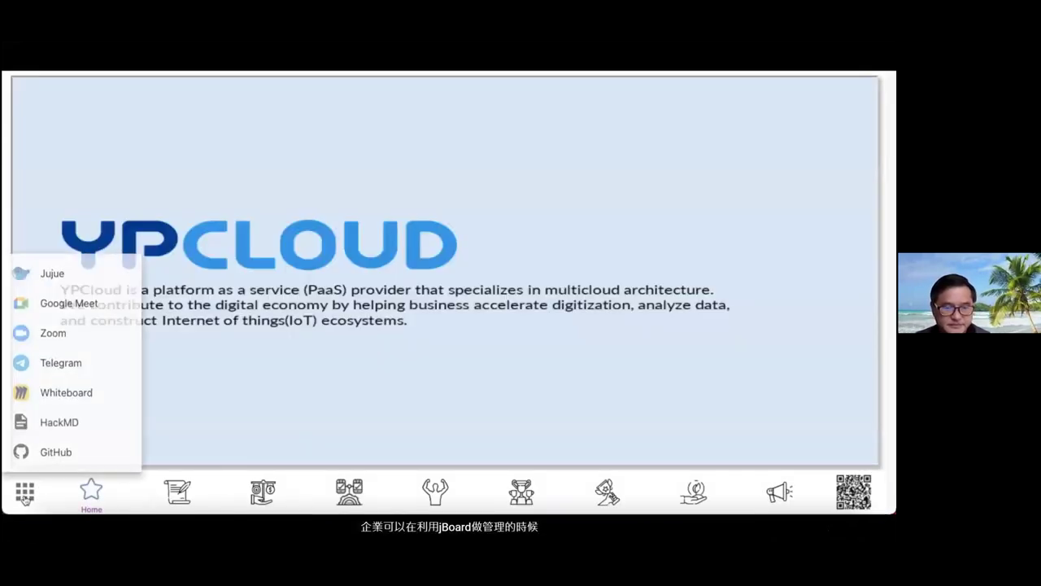
pyautogui.click(57, 275)
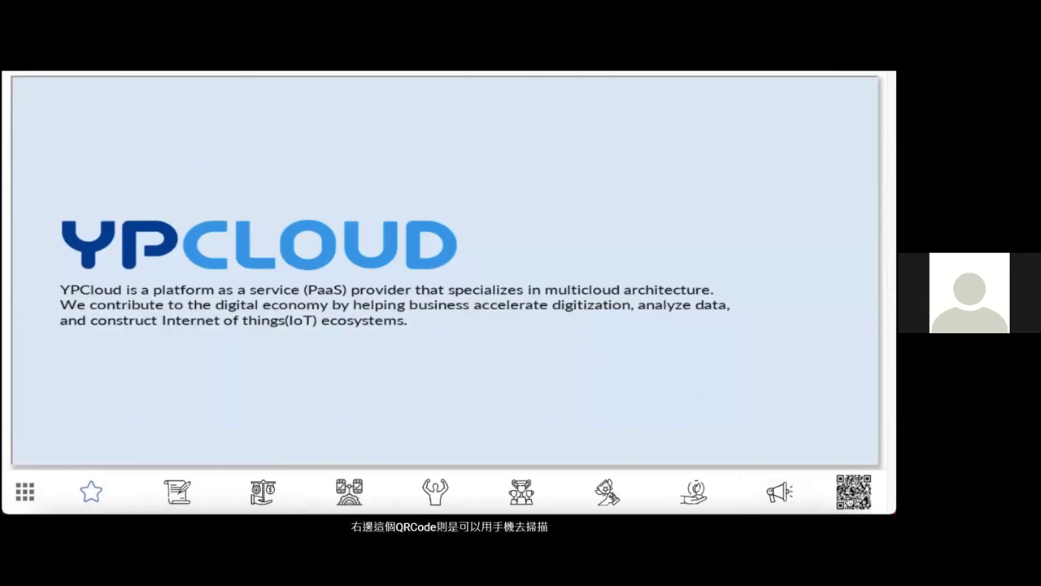
pyautogui.click(853, 493)
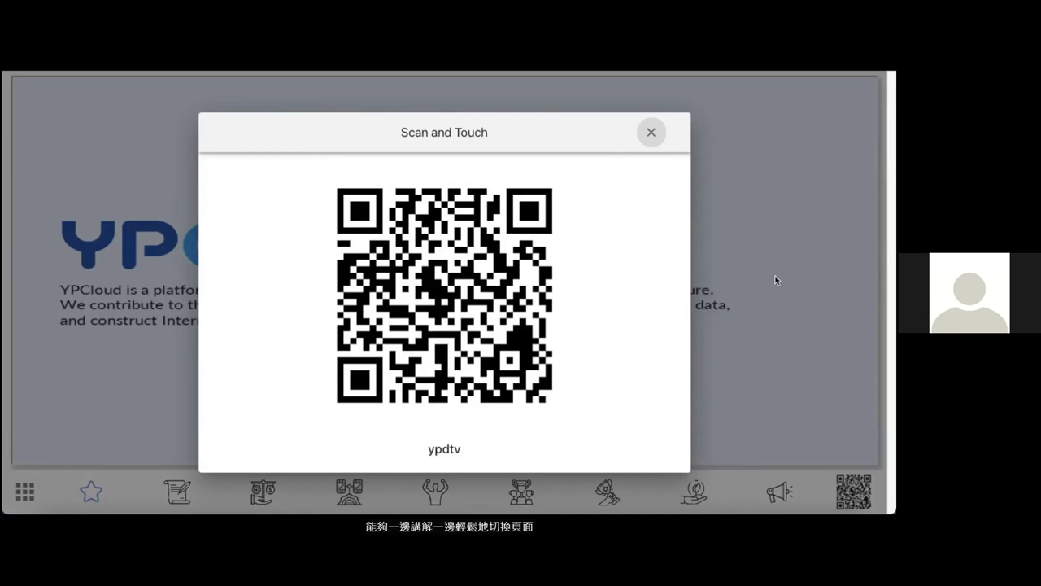
pyautogui.click(650, 132)
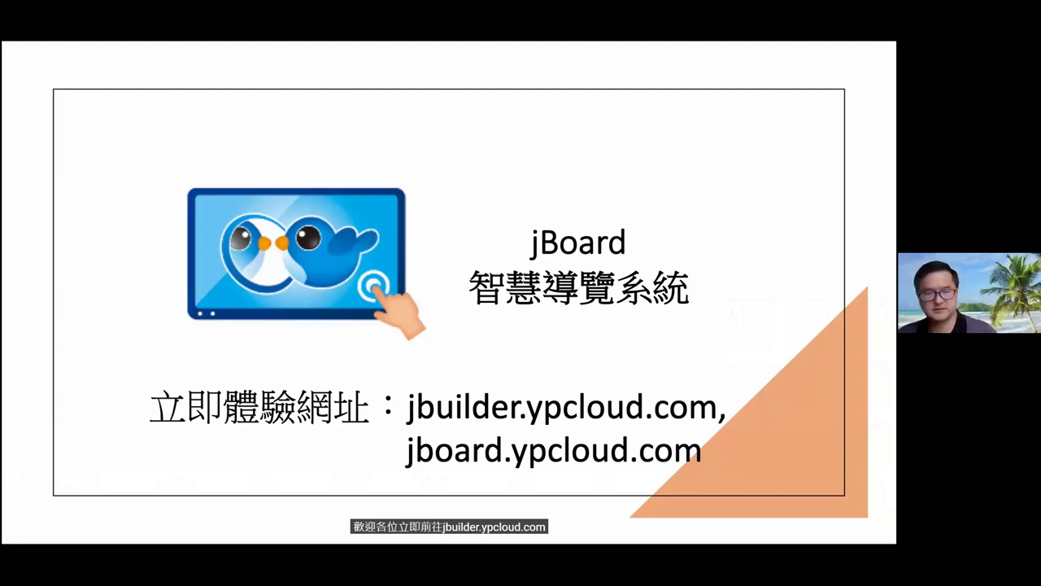
# Step: Leave the jBoard video and play the Jujue Room video from the YPCloud channel in full screen
pyautogui.press('Escape')
pyautogui.click(600, 251)
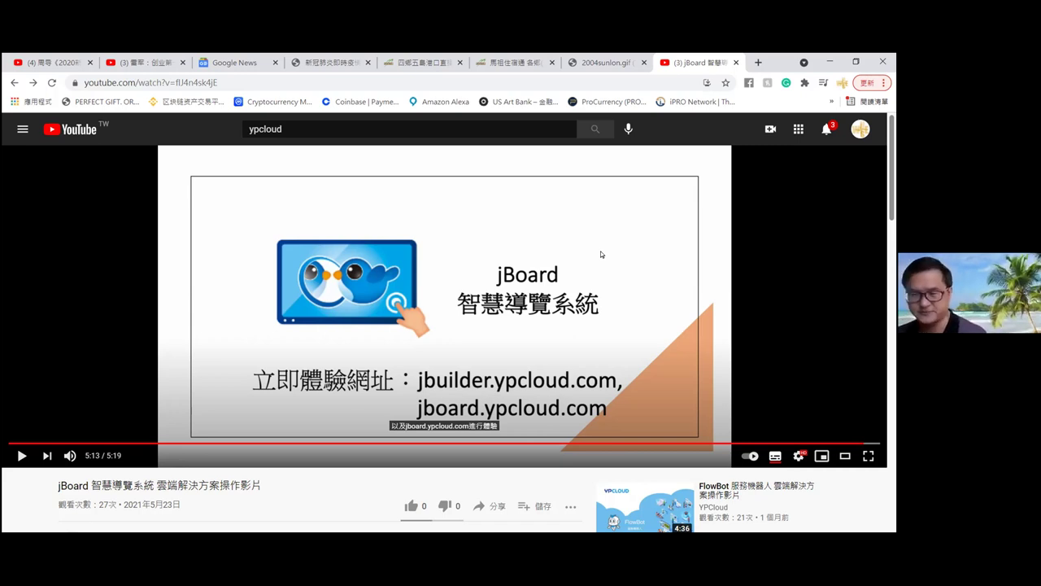
pyautogui.scroll(-2, 600, 254)
pyautogui.scroll(1, 351, 418)
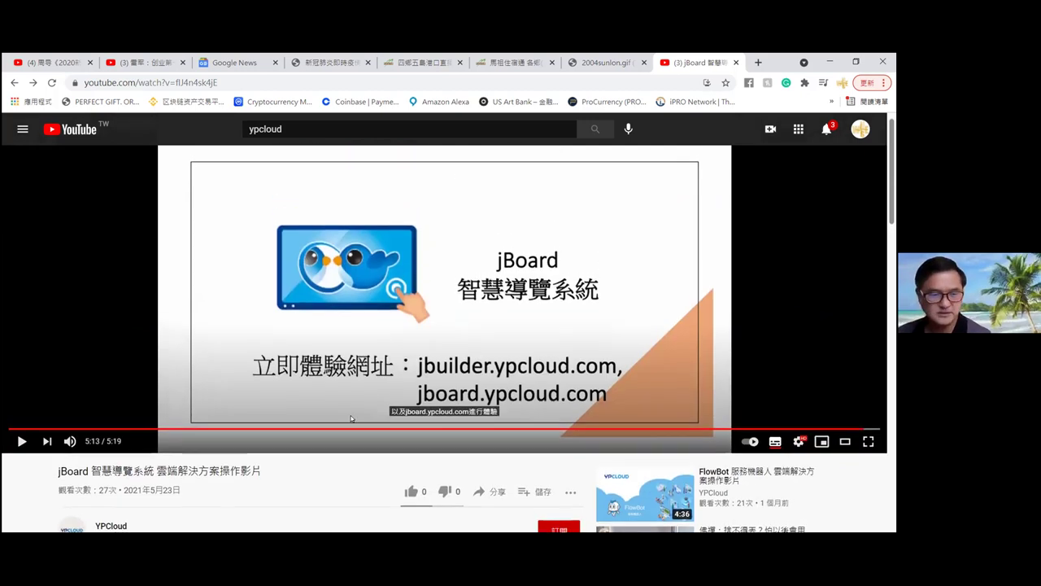
pyautogui.scroll(-2, 244, 452)
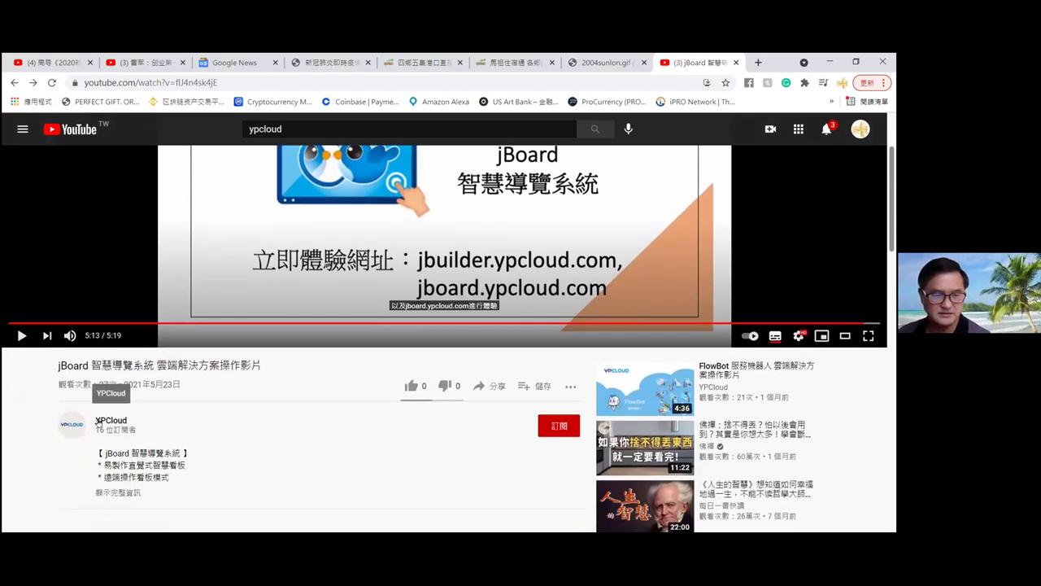
pyautogui.click(99, 422)
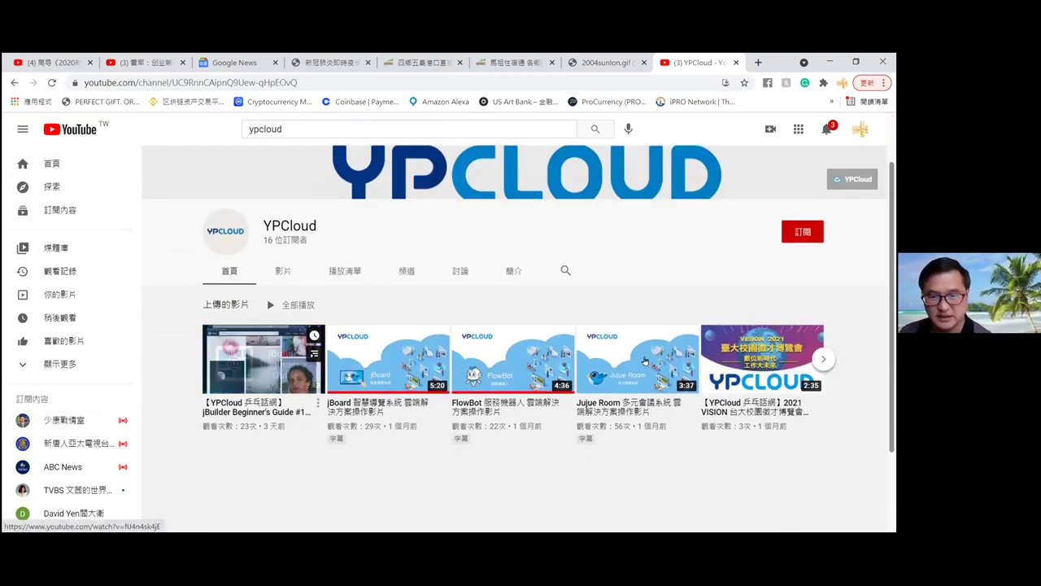
pyautogui.click(655, 360)
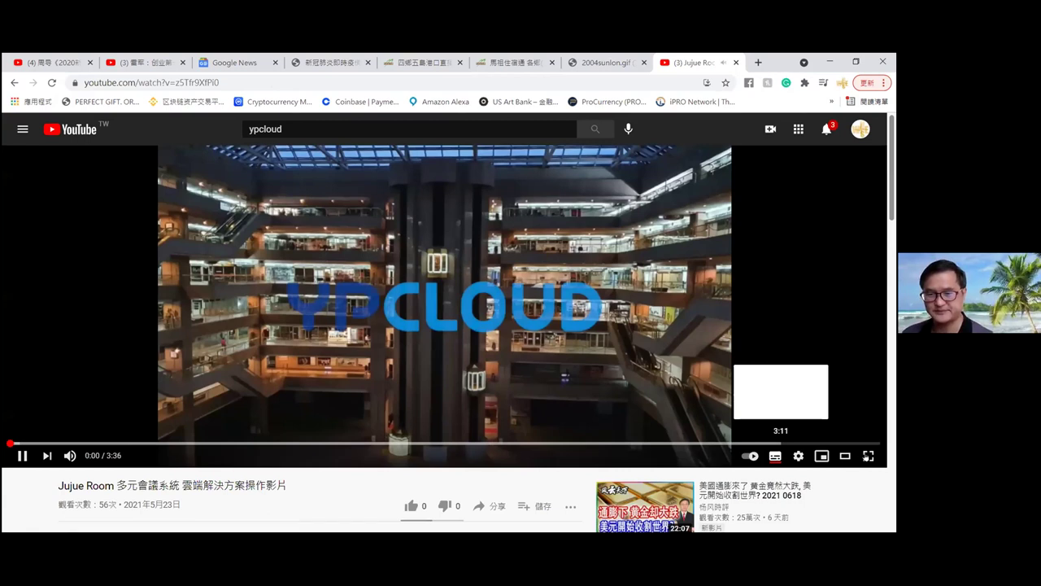
pyautogui.click(867, 456)
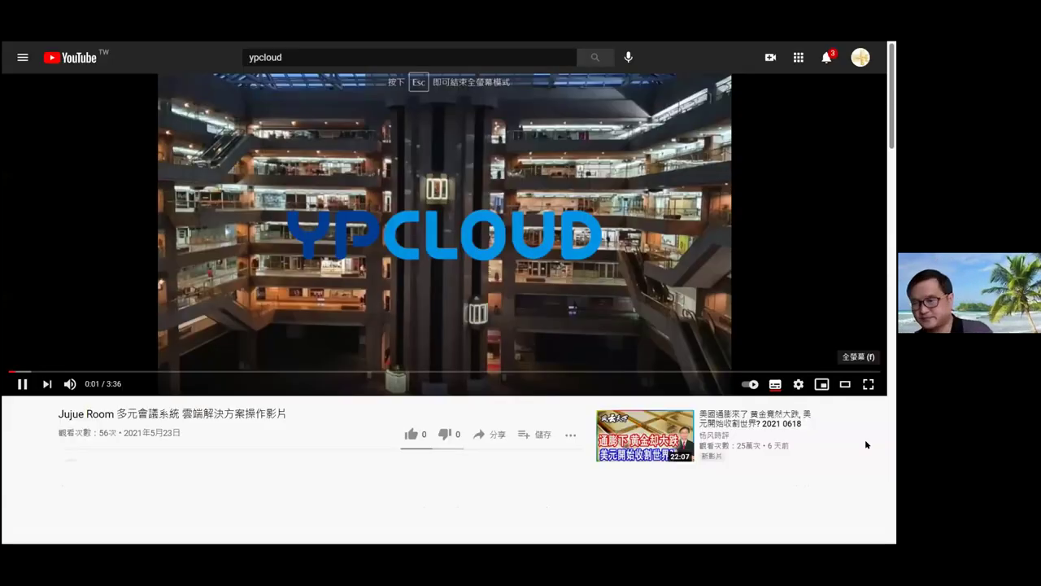
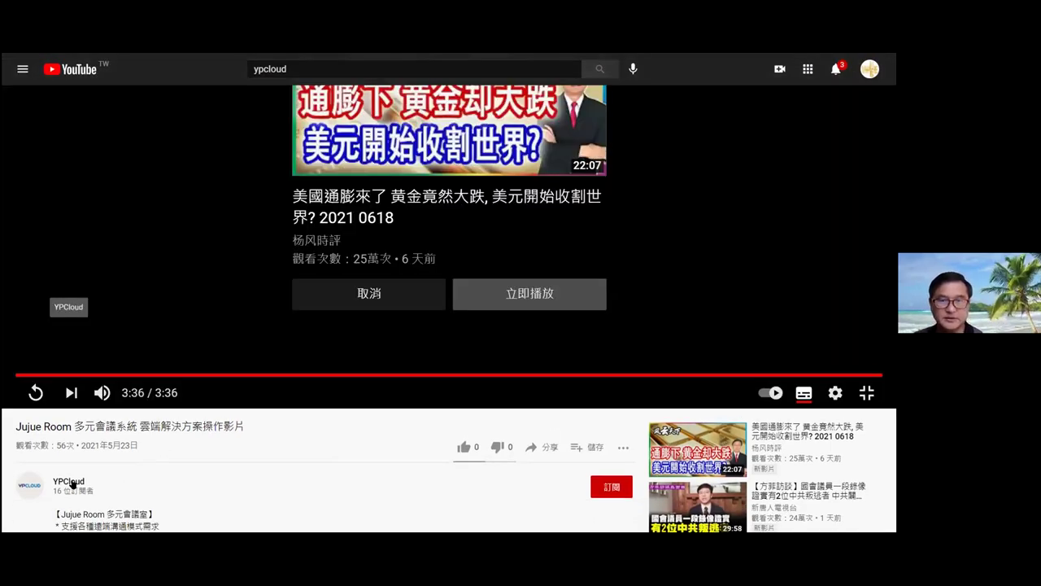
# Step: Return to the YPCloud channel and play the video jBuilder Beginner's Guide #1 in full screen
pyautogui.click(72, 481)
pyautogui.scroll(-1, 83, 481)
pyautogui.scroll(1, 137, 478)
pyautogui.moveTo(261, 431)
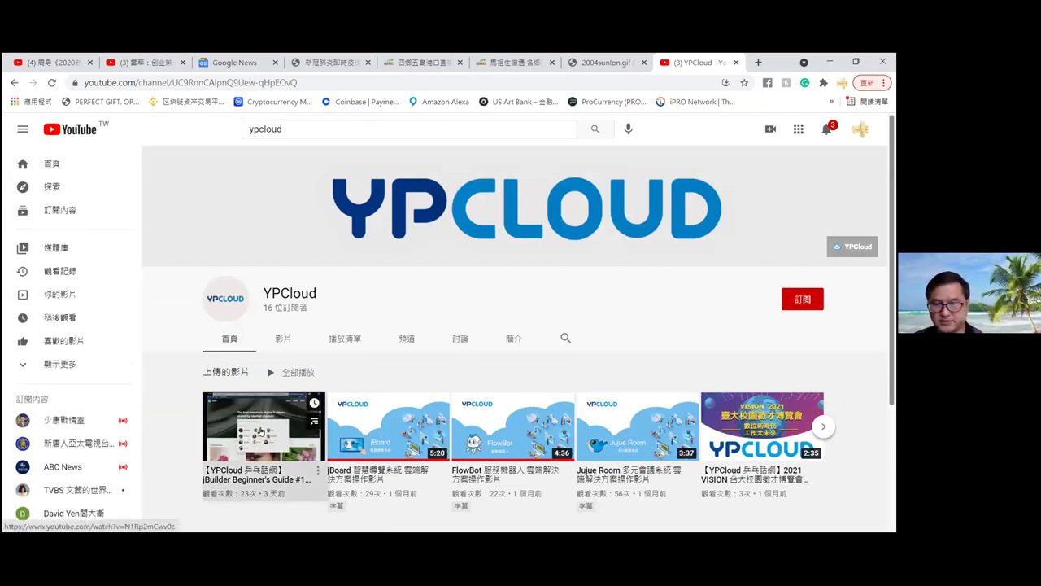
pyautogui.click(261, 431)
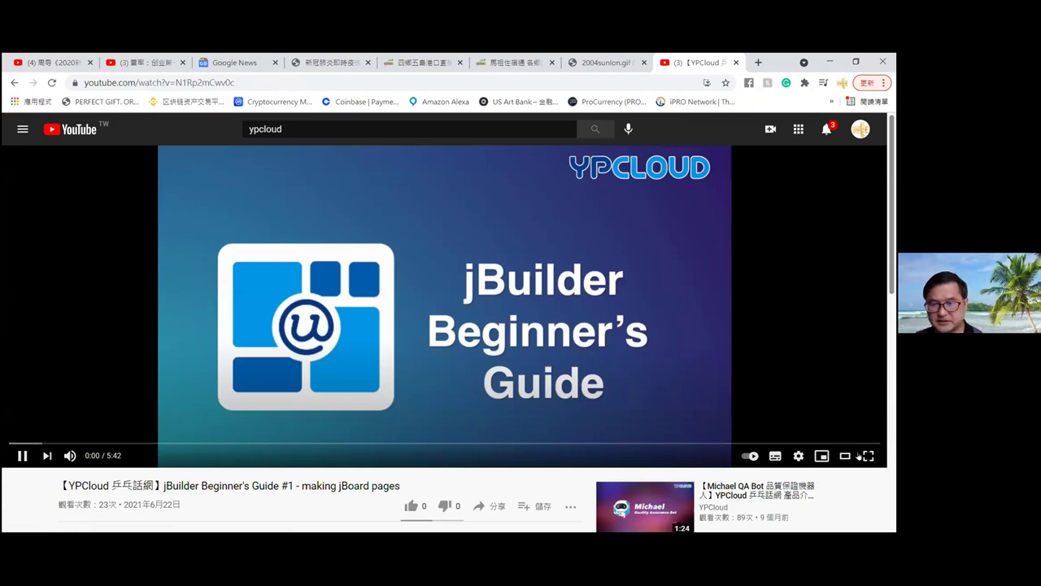
pyautogui.click(867, 455)
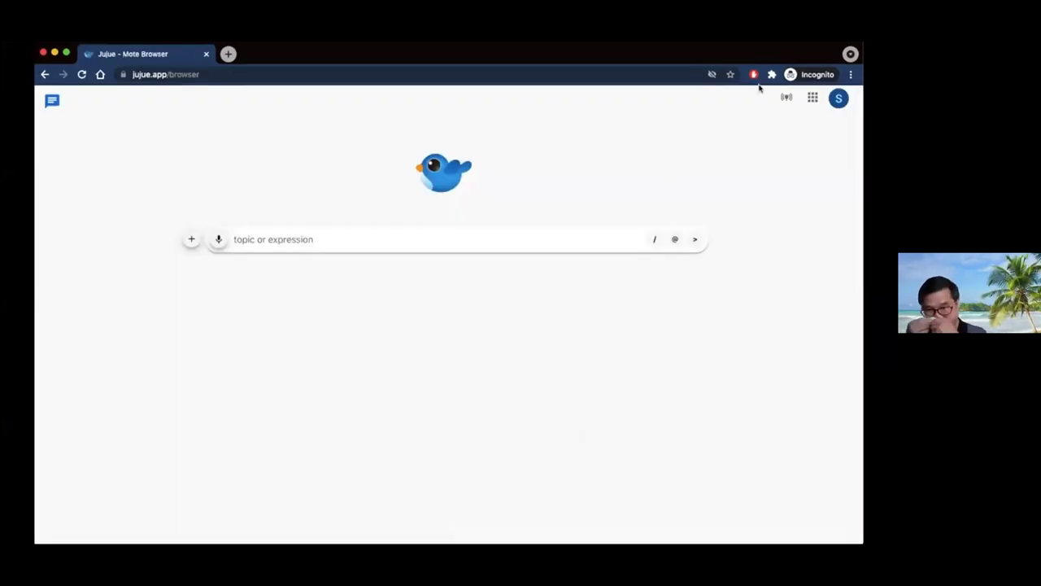
# Step: Open jBuilder from the Jujue app launcher
pyautogui.click(813, 97)
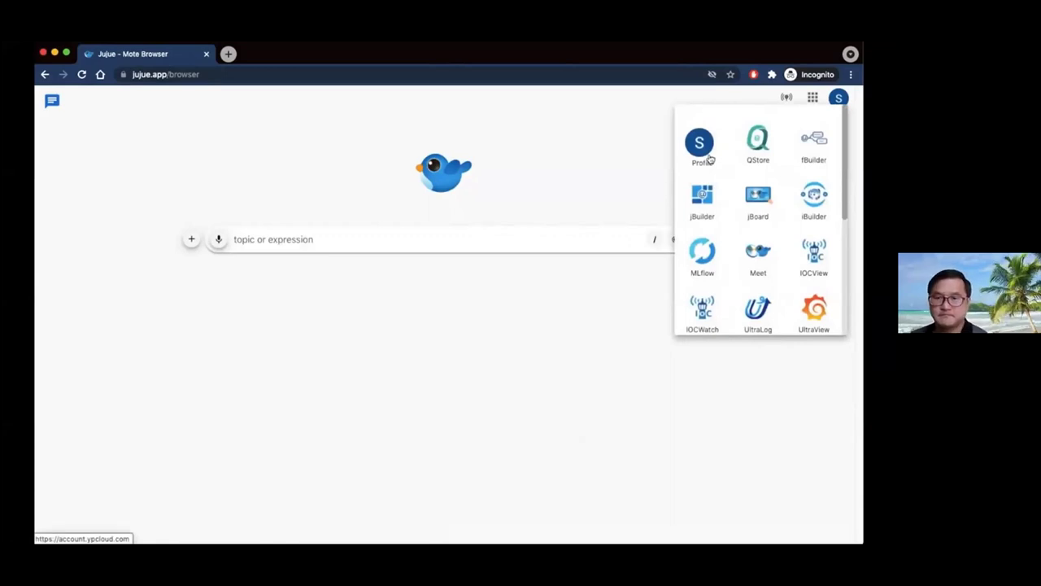
pyautogui.click(704, 213)
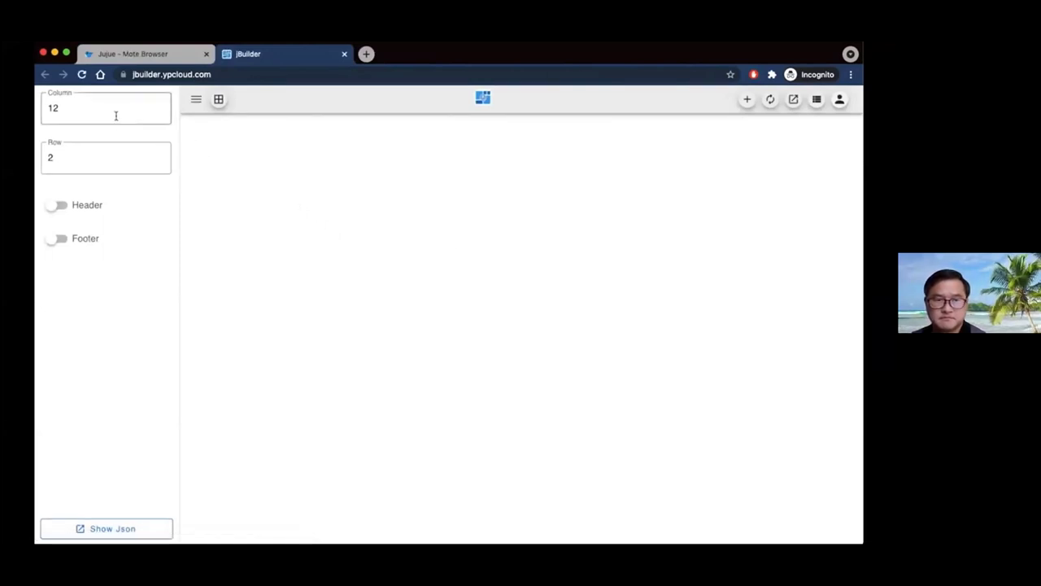
# Step: Try switching the header and footer on and off in the board's layout settings
pyautogui.click(116, 163)
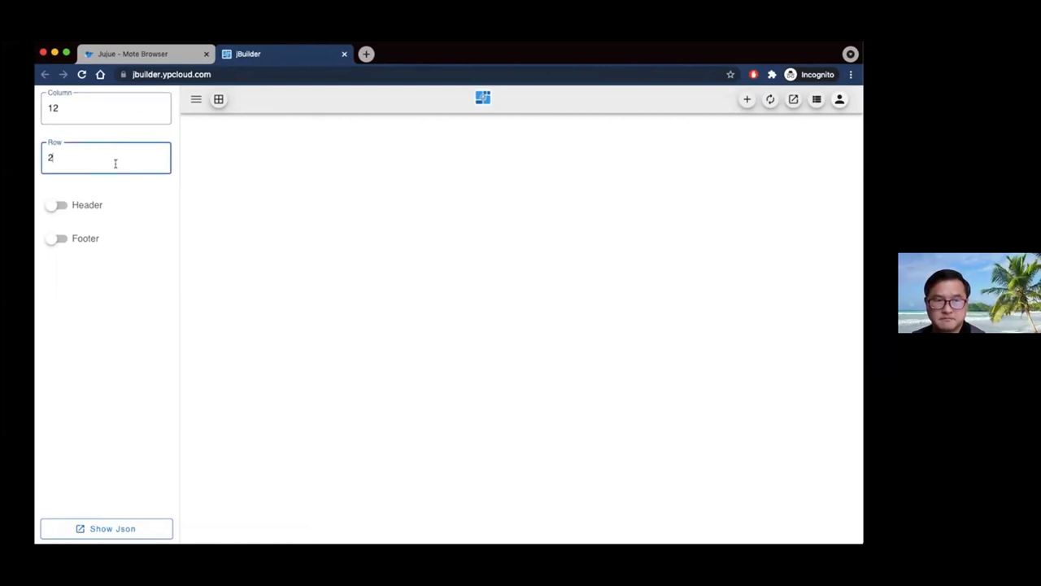
pyautogui.doubleClick(93, 209)
pyautogui.click(89, 237)
pyautogui.click(91, 238)
# Step: Hide the layout settings, add a new item to the board and stretch it to two rows high
pyautogui.click(196, 99)
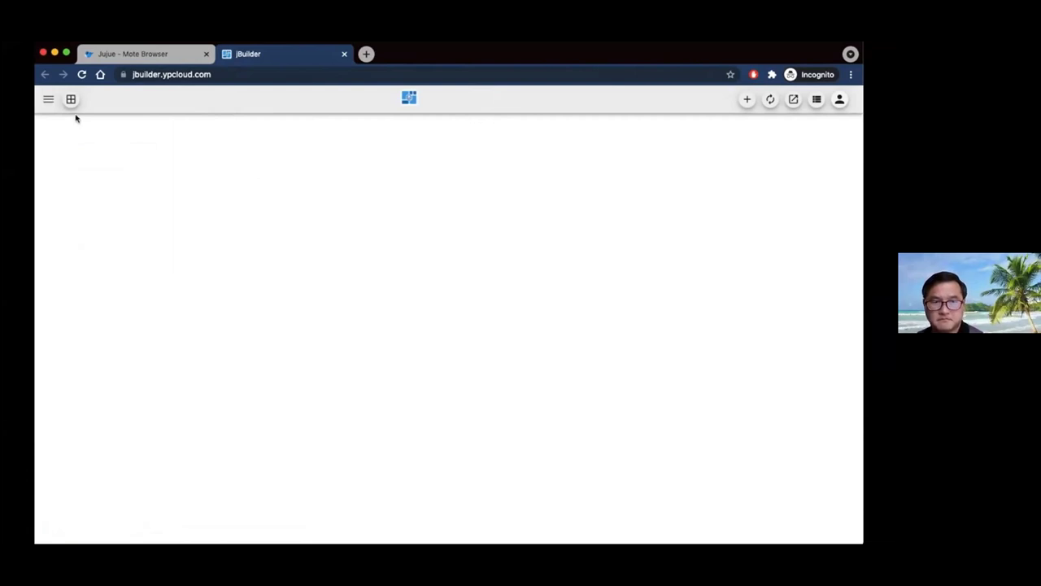
pyautogui.click(746, 99)
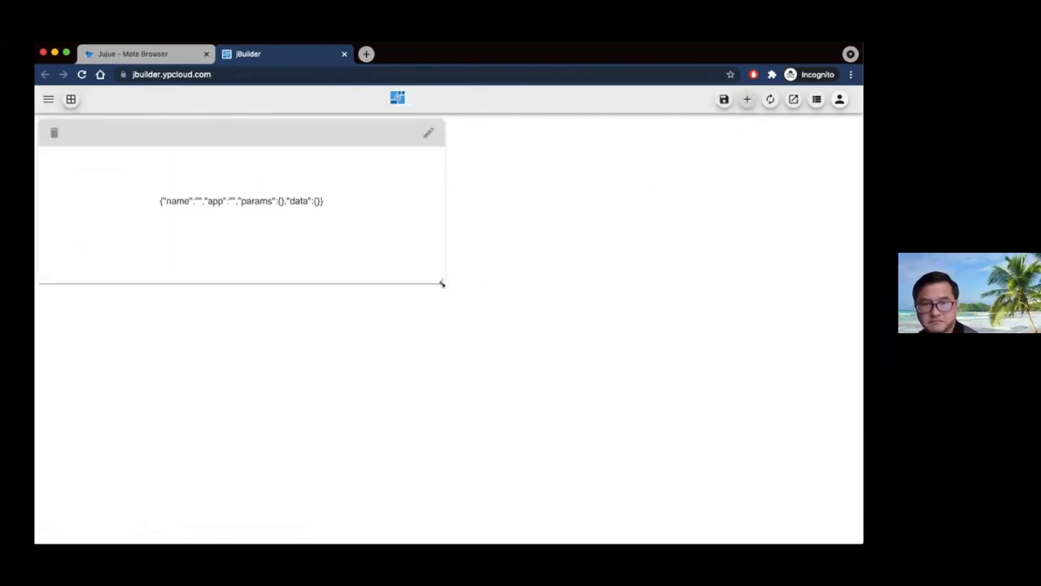
pyautogui.moveTo(441, 282); pyautogui.dragTo(441, 449)
# Step: Edit the new item's info, naming it YP Website and setting its app to page://url
pyautogui.click(428, 133)
pyautogui.click(383, 176)
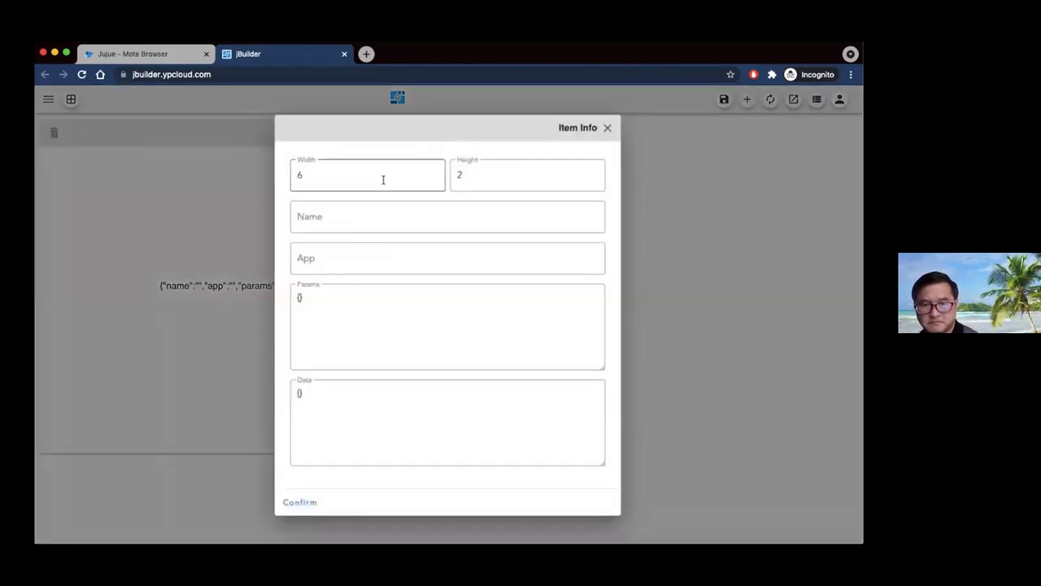
pyautogui.click(505, 180)
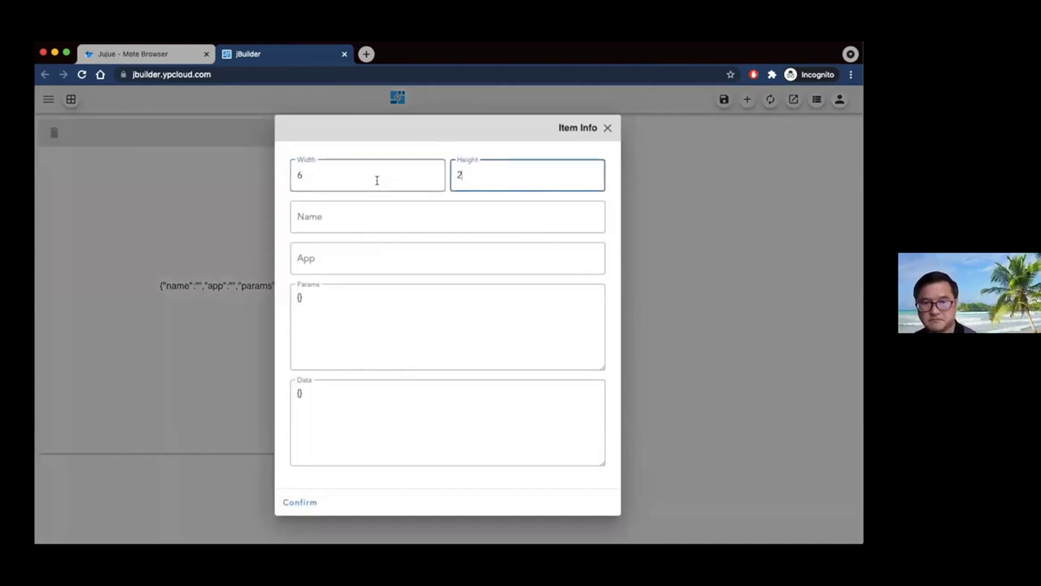
pyautogui.click(379, 216)
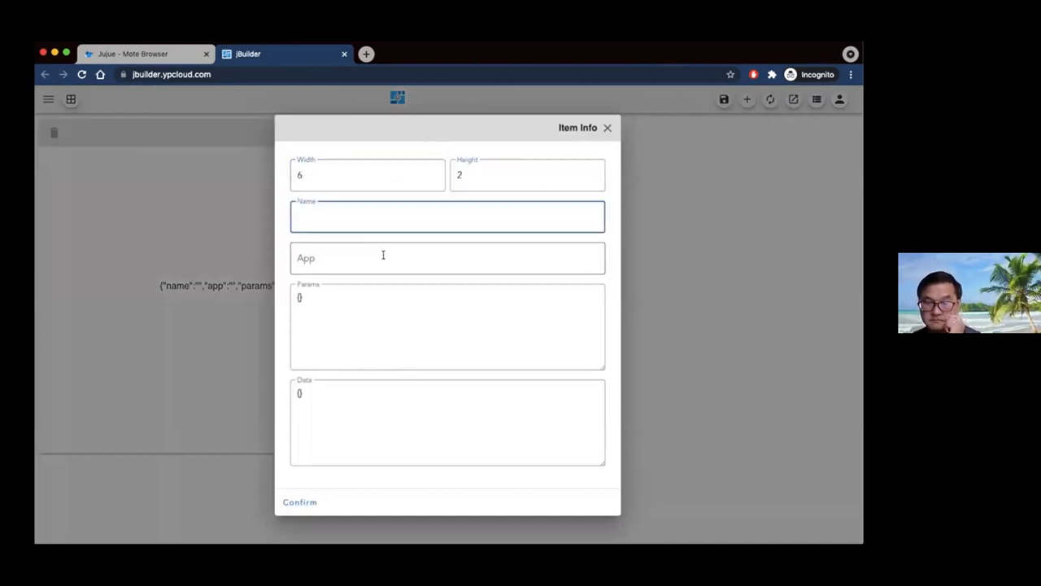
pyautogui.write('YP Website')
pyautogui.click(347, 260)
pyautogui.write('page://url')
pyautogui.click(301, 297)
pyautogui.write('"url')
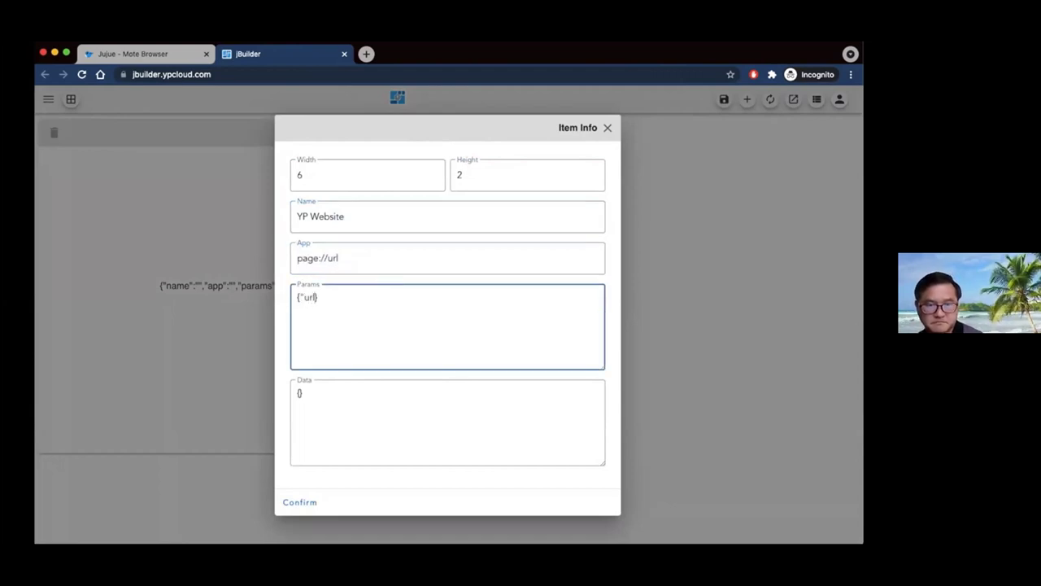
pyautogui.write('":"https://eip.ypcloud.com')
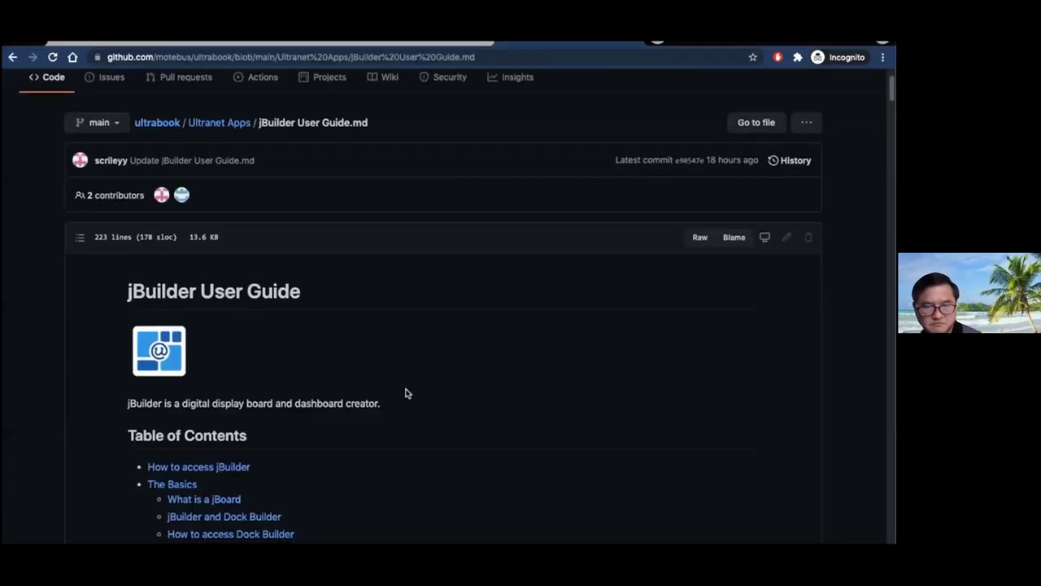
# Step: Consult the available frame-style types in the jBuilder User Guide and confirm the YP Website item's settings
pyautogui.scroll(-5, 406, 393)
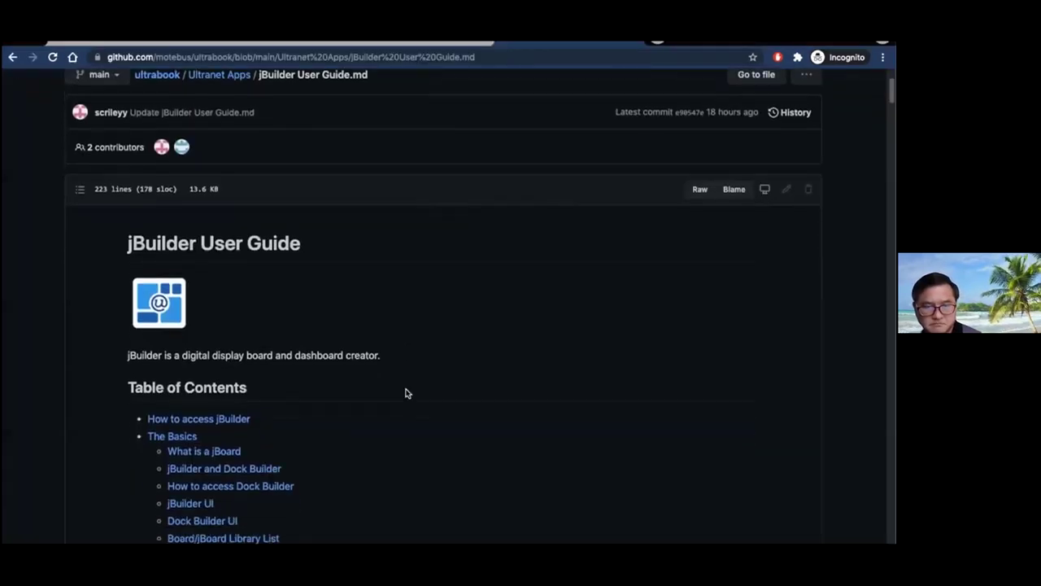
pyautogui.scroll(-5, 406, 393)
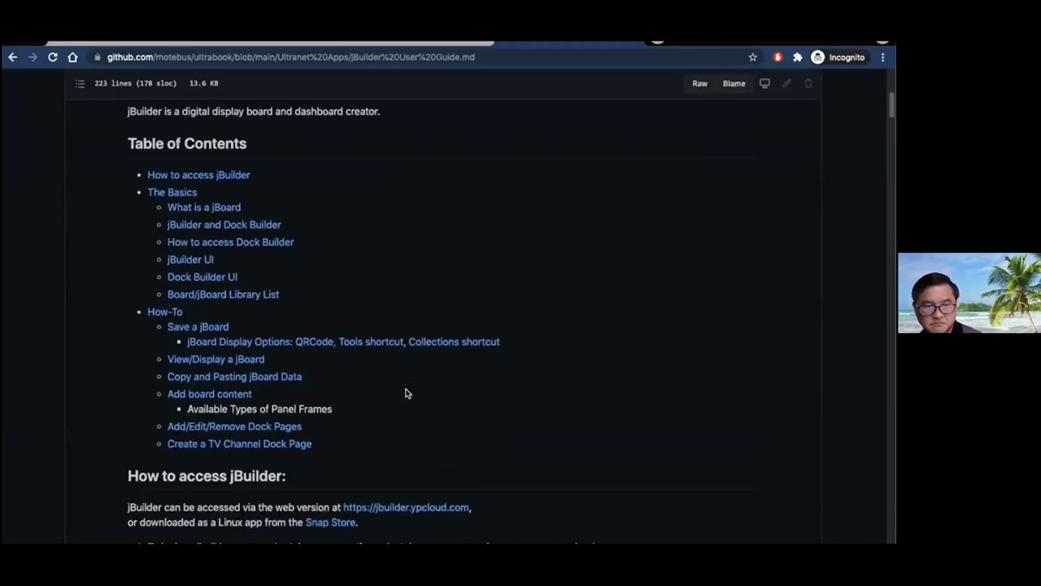
pyautogui.scroll(-10, 407, 392)
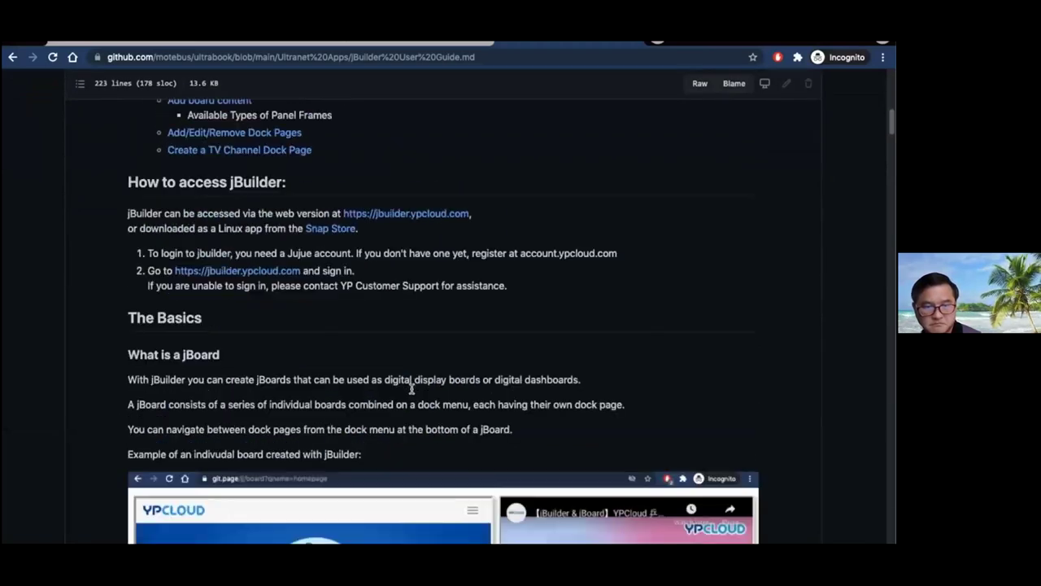
pyautogui.scroll(-15, 484, 397)
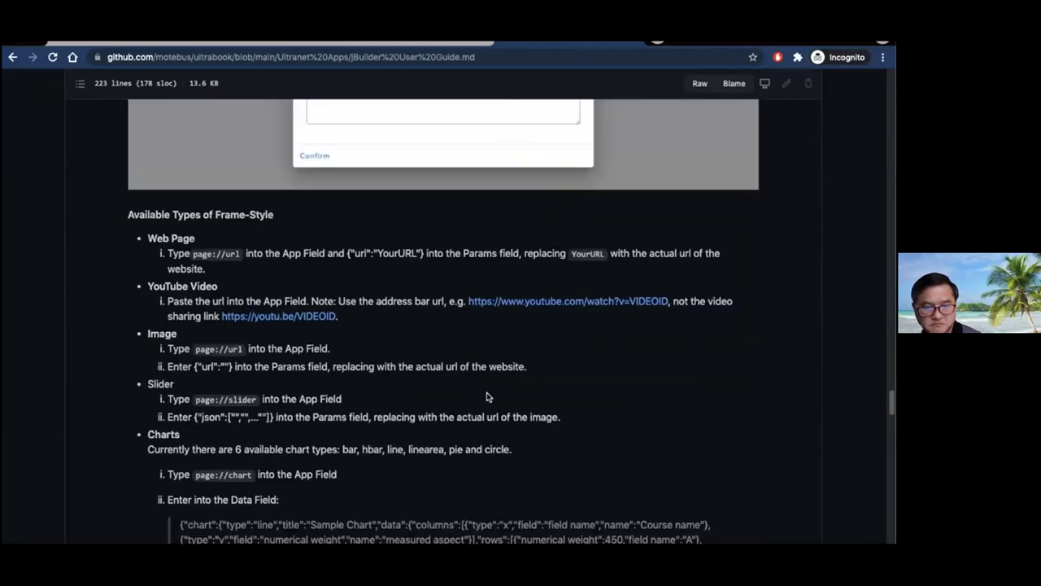
pyautogui.scroll(-2, 488, 395)
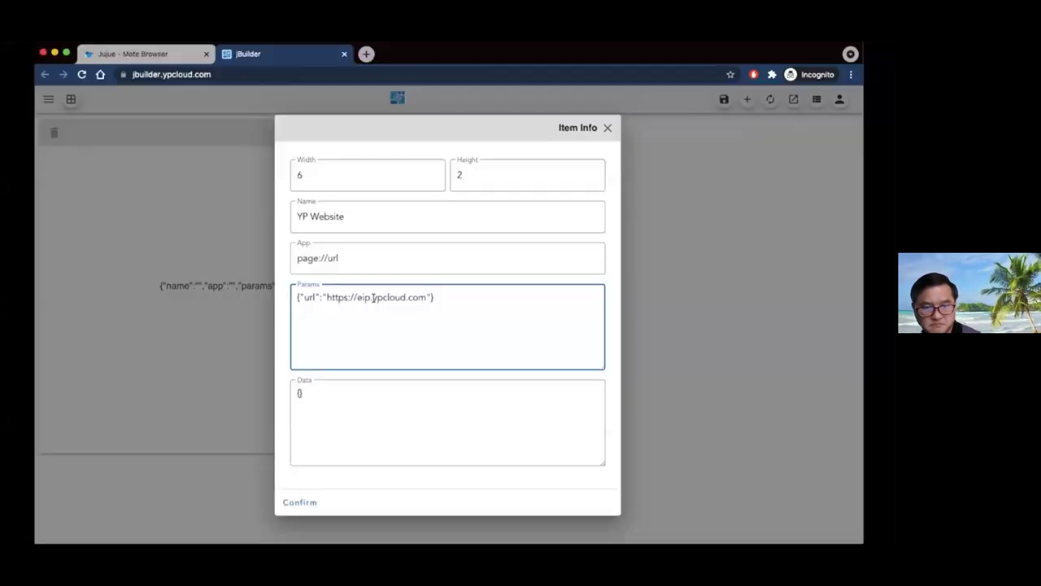
pyautogui.click(302, 502)
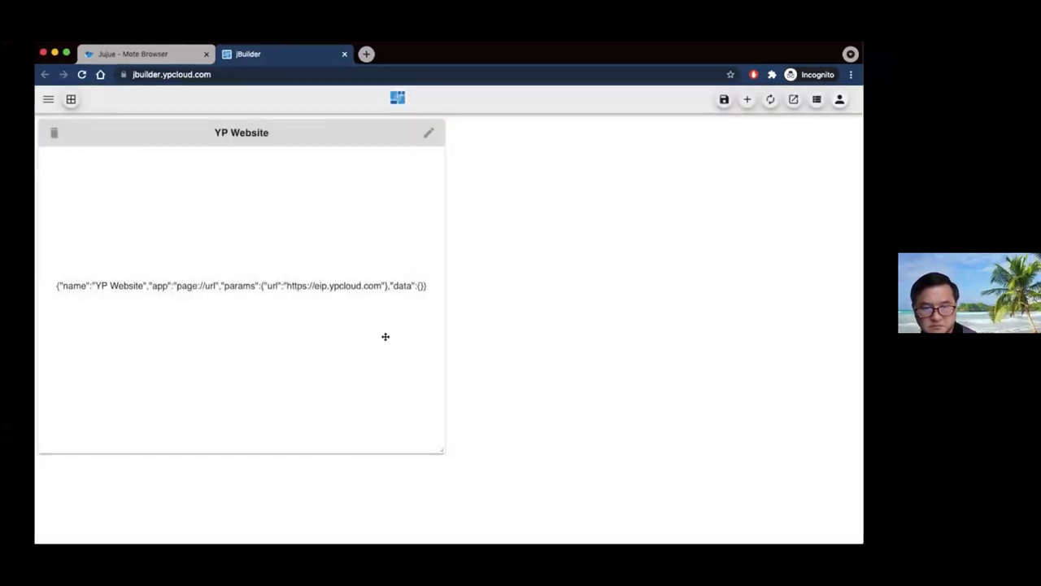
# Step: Open the Central Weather Bureau website in a new tab and copy its address
pyautogui.click(366, 54)
pyautogui.write('weat')
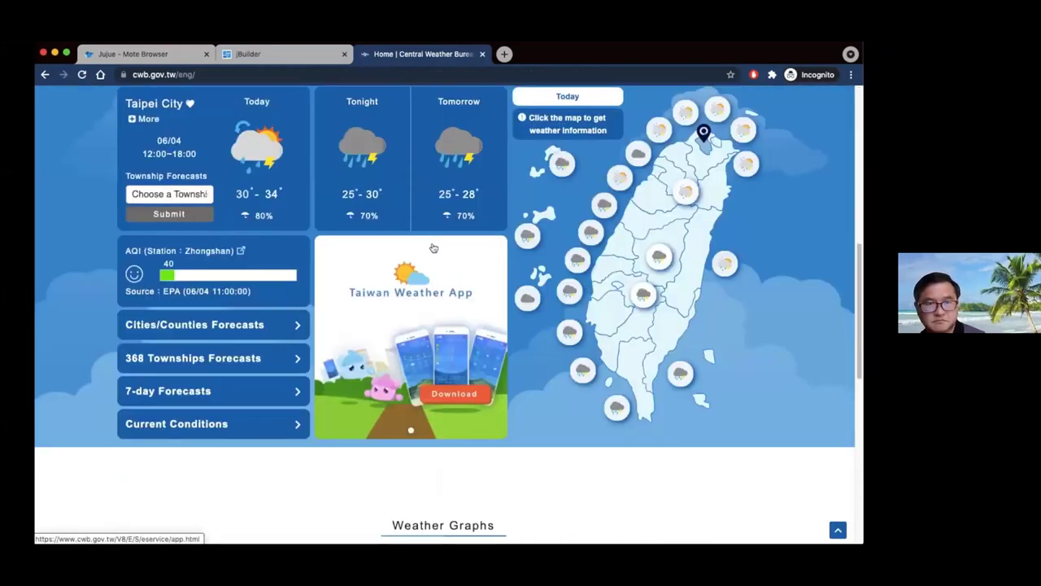
pyautogui.click(336, 72)
pyautogui.hotkey('ctrl', 'c')
# Step: Back in jBuilder, place a new item beside YP Website and name it Weather live updates
pyautogui.click(325, 54)
pyautogui.moveTo(326, 470); pyautogui.dragTo(739, 139)
pyautogui.click(841, 134)
pyautogui.write('Weather live updates')
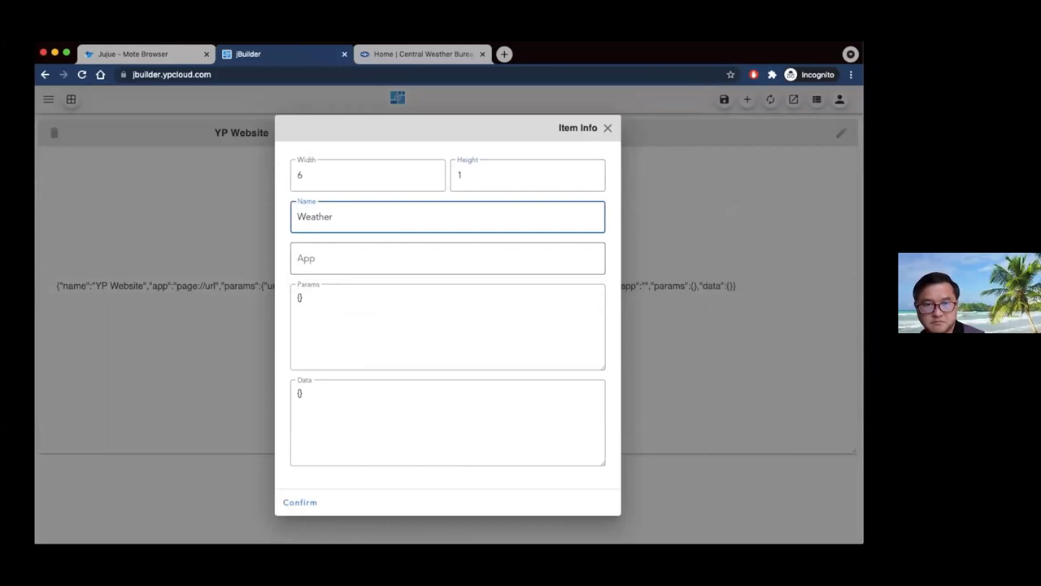
pyautogui.press('Tab')
pyautogui.write('page://url')
pyautogui.click(397, 302)
pyautogui.write('"url":"')
pyautogui.hotkey('ctrl', 'v')
pyautogui.write('"')
pyautogui.click(289, 510)
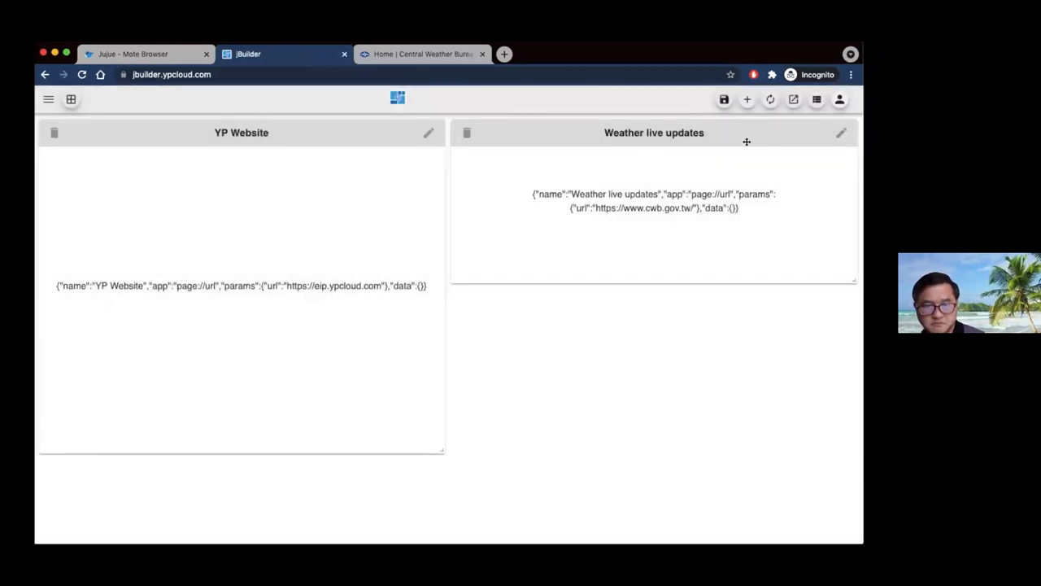
# Step: Save the board as tutorial_demo
pyautogui.click(724, 101)
pyautogui.click(520, 304)
pyautogui.write('tutorial_demo')
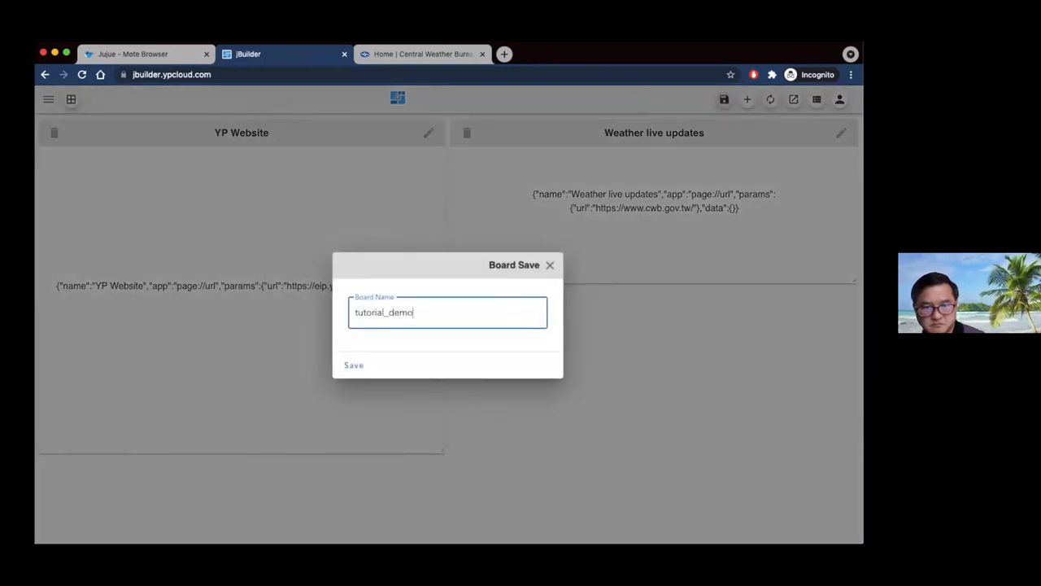
pyautogui.click(364, 374)
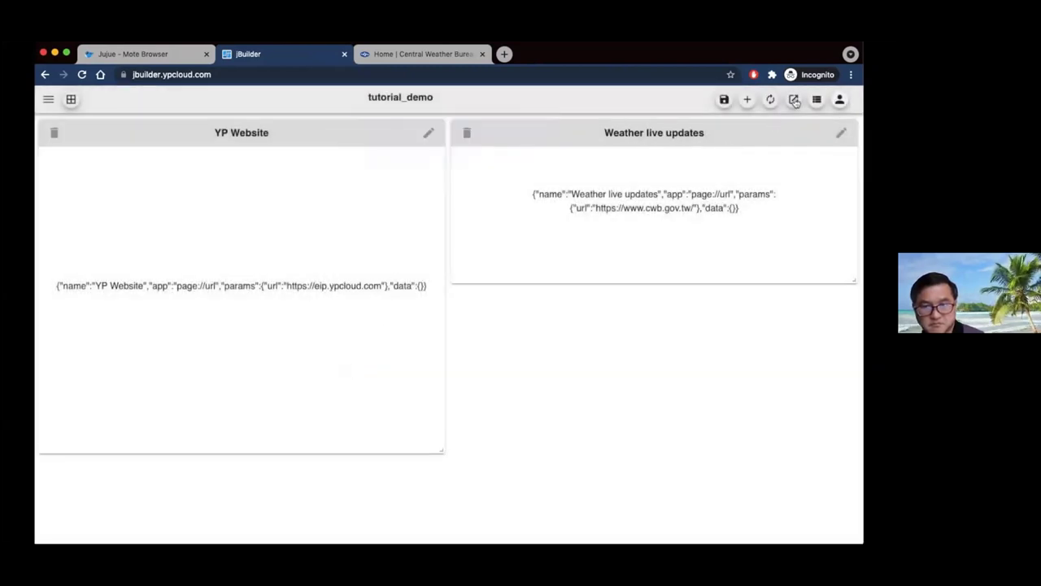
# Step: View the board's grid layout JSON and its live page, and return to the board editor
pyautogui.click(794, 100)
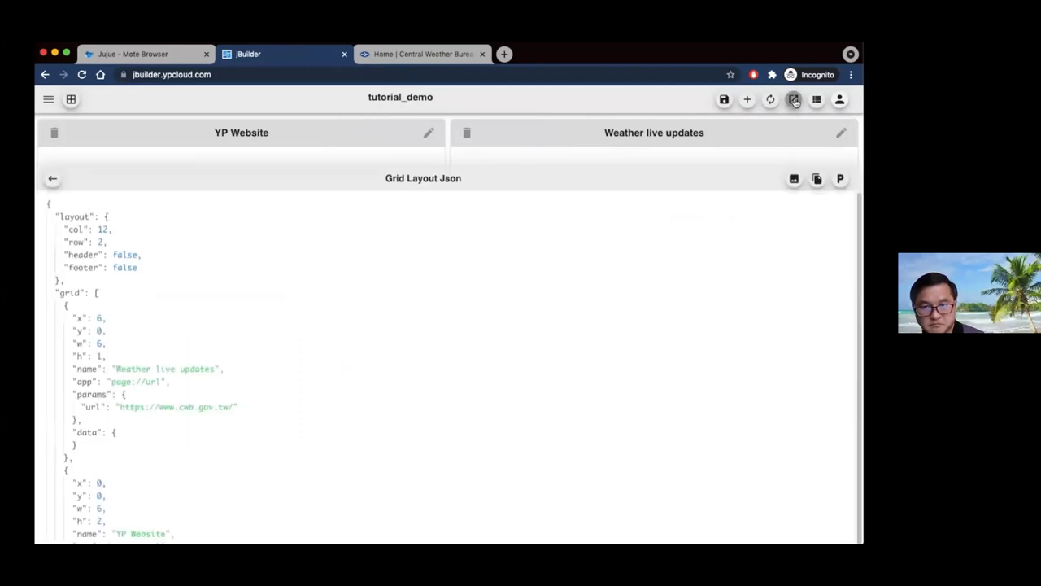
pyautogui.scroll(1, 361, 300)
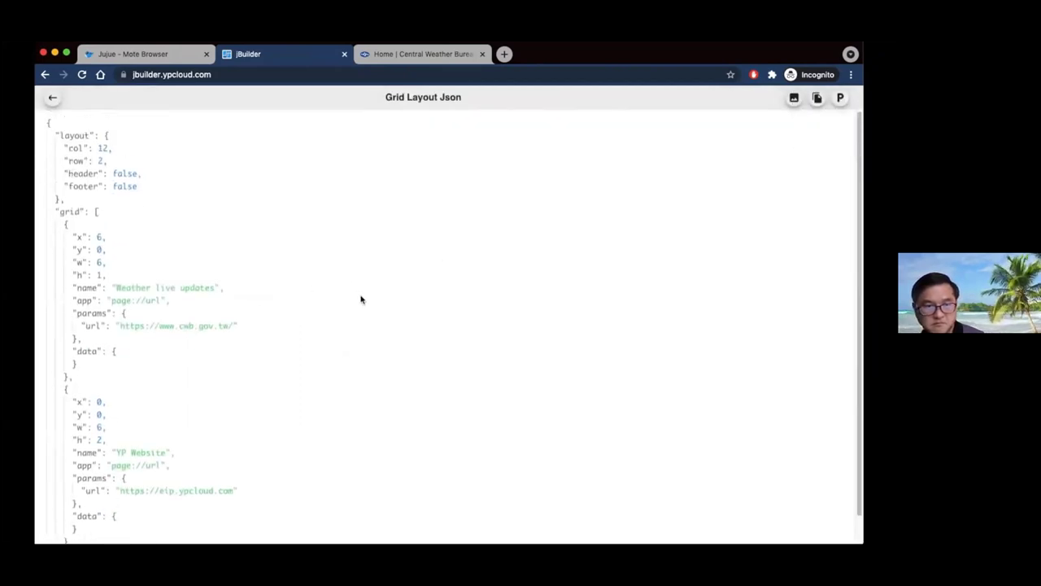
pyautogui.click(793, 98)
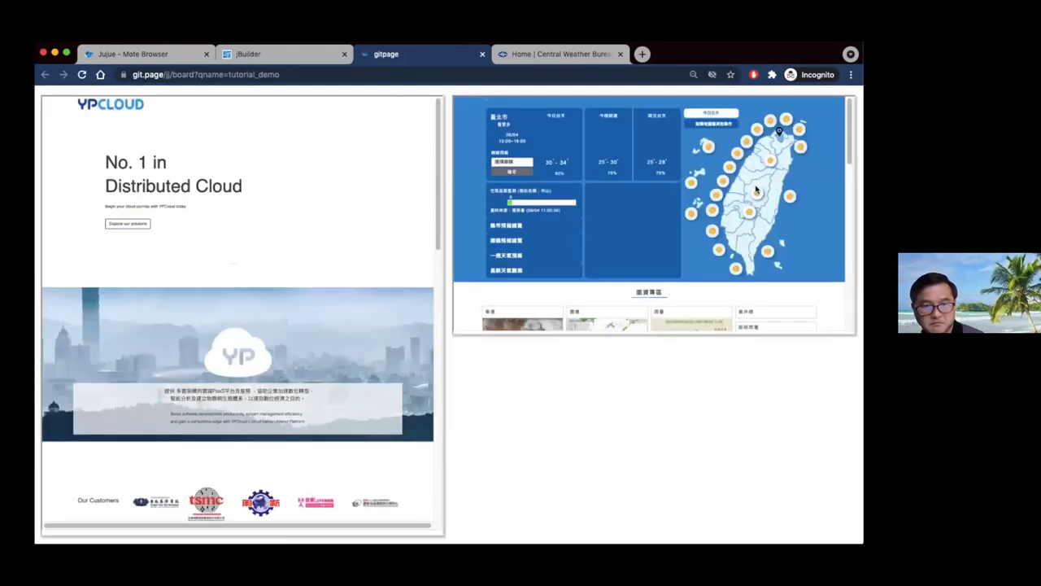
pyautogui.scroll(-5, 760, 213)
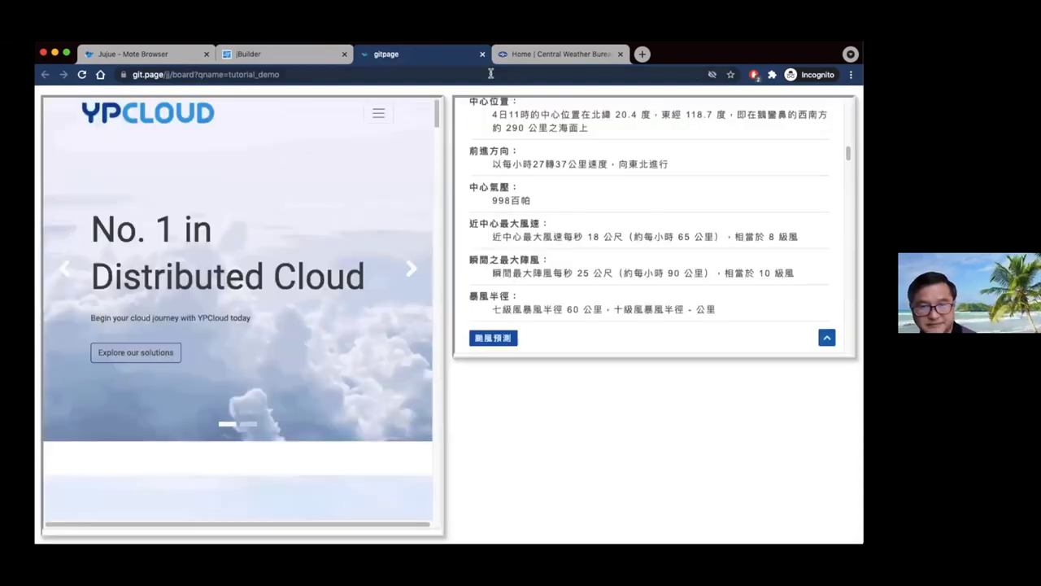
pyautogui.click(276, 54)
pyautogui.click(50, 100)
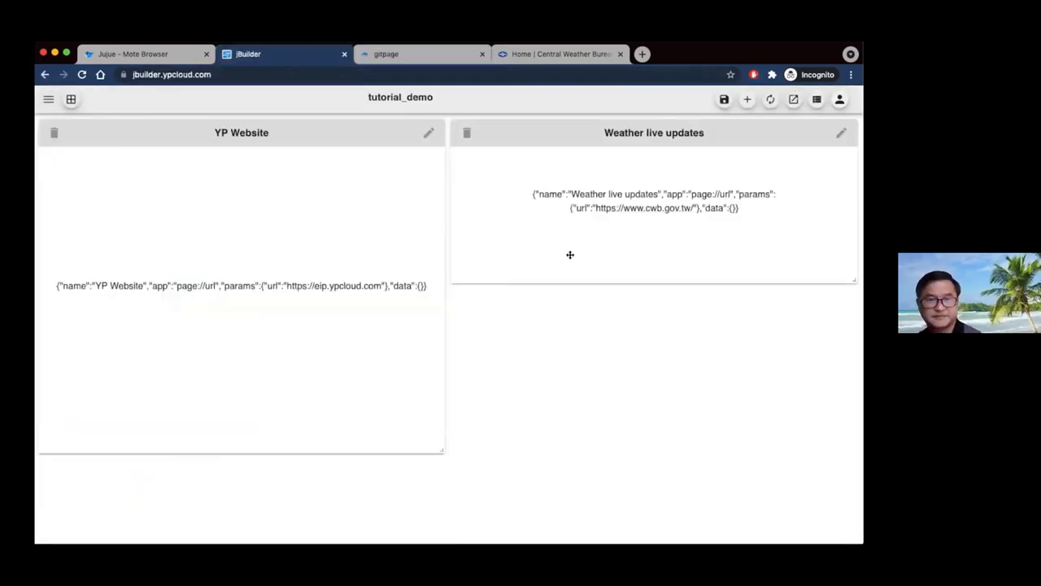
# Step: Look through the board list, switching it from private to public boards, and close it
pyautogui.click(817, 100)
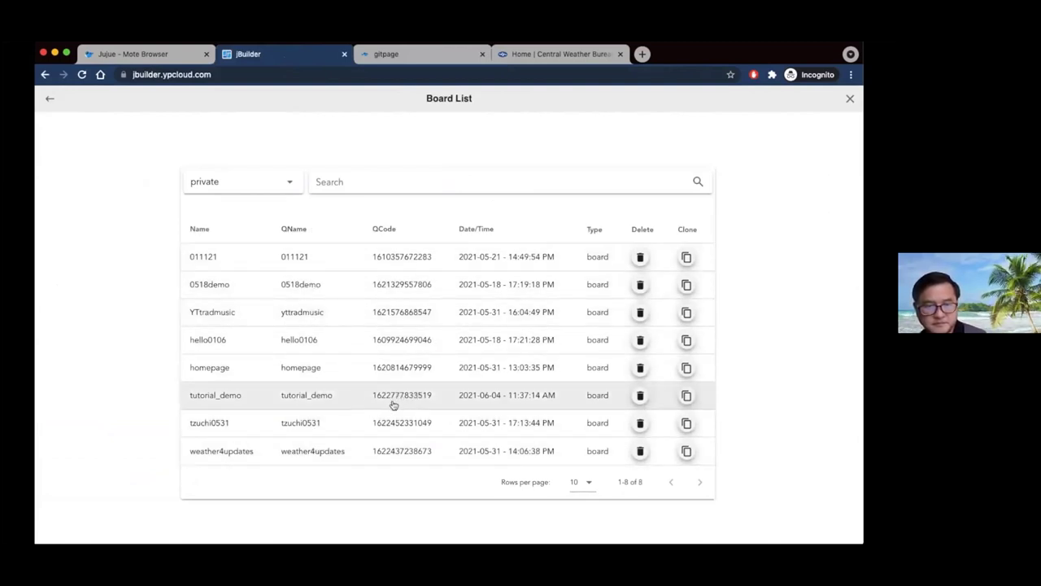
pyautogui.click(290, 185)
pyautogui.click(280, 222)
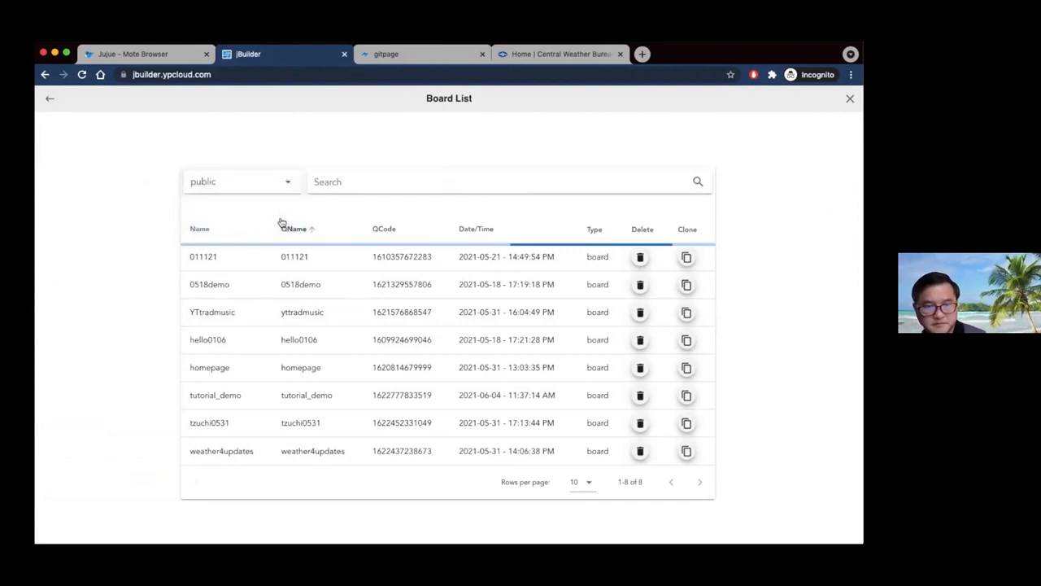
pyautogui.click(849, 98)
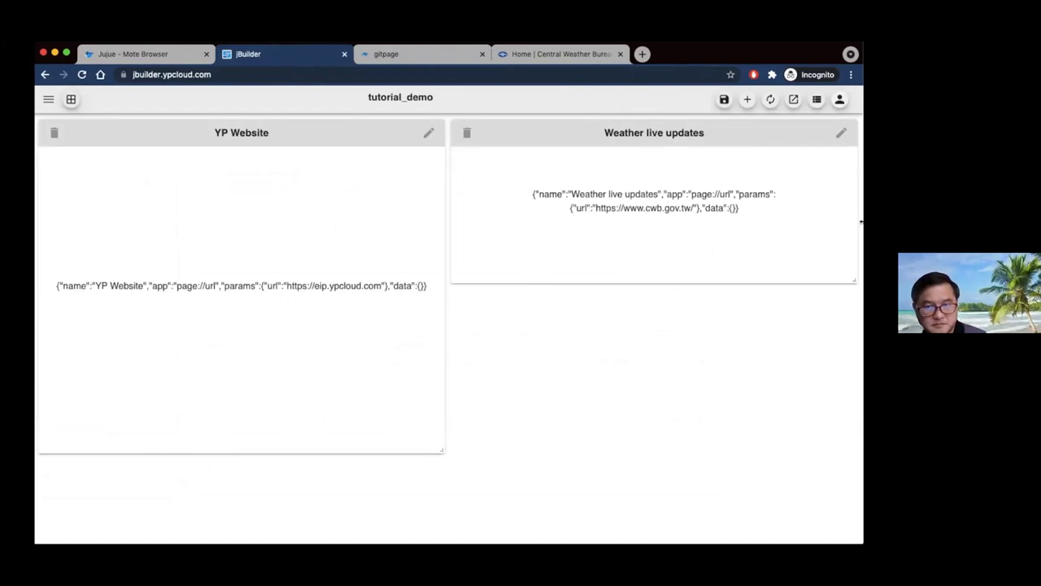
# Step: Add an item named Images below Weather live updates with app page://url, and begin its params entry
pyautogui.click(746, 104)
pyautogui.moveTo(314, 480)
pyautogui.mouseDown()
pyautogui.moveTo(467, 460)
pyautogui.moveTo(832, 355)
pyautogui.moveTo(797, 337)
pyautogui.mouseUp()
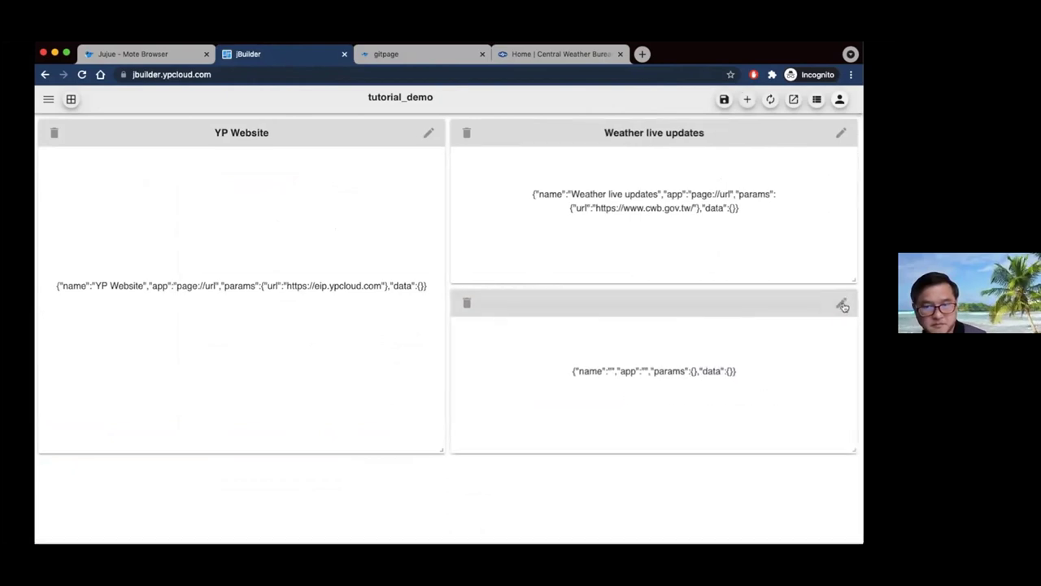
pyautogui.click(842, 305)
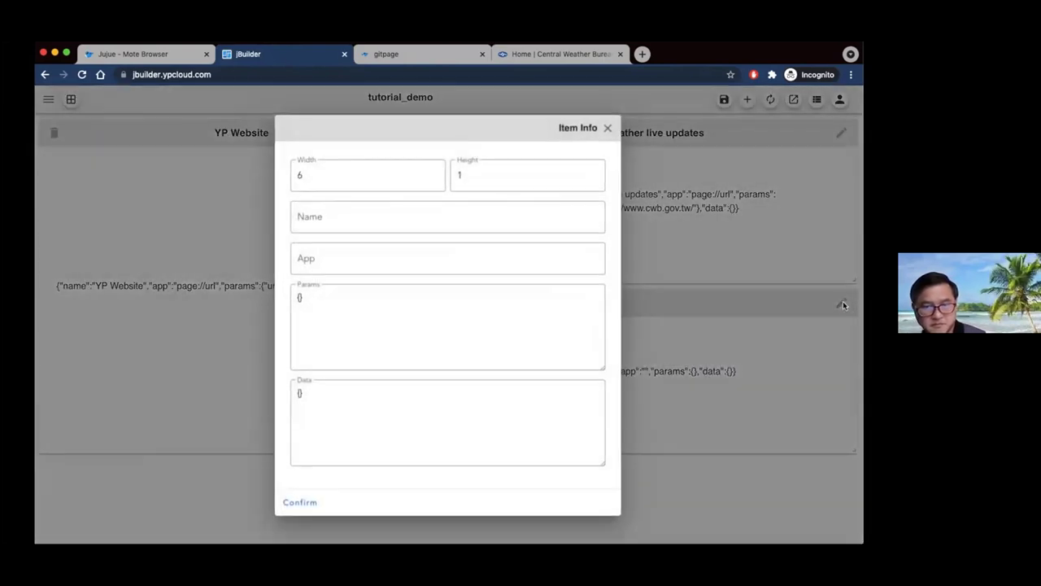
pyautogui.click(360, 216)
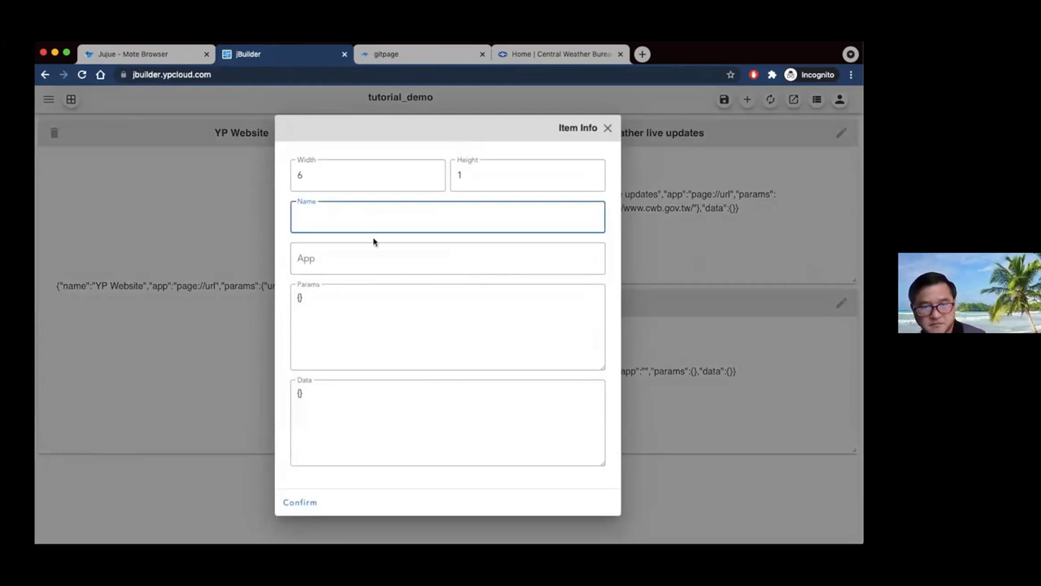
pyautogui.write('Images')
pyautogui.click(328, 261)
pyautogui.write('page')
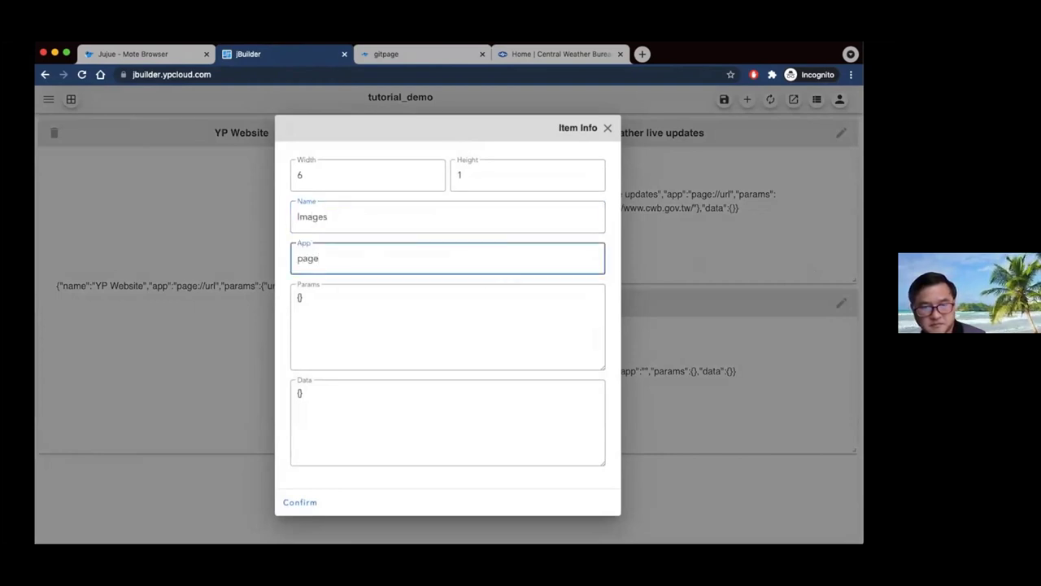
pyautogui.write('://url')
pyautogui.click(300, 297)
pyautogui.write('"')
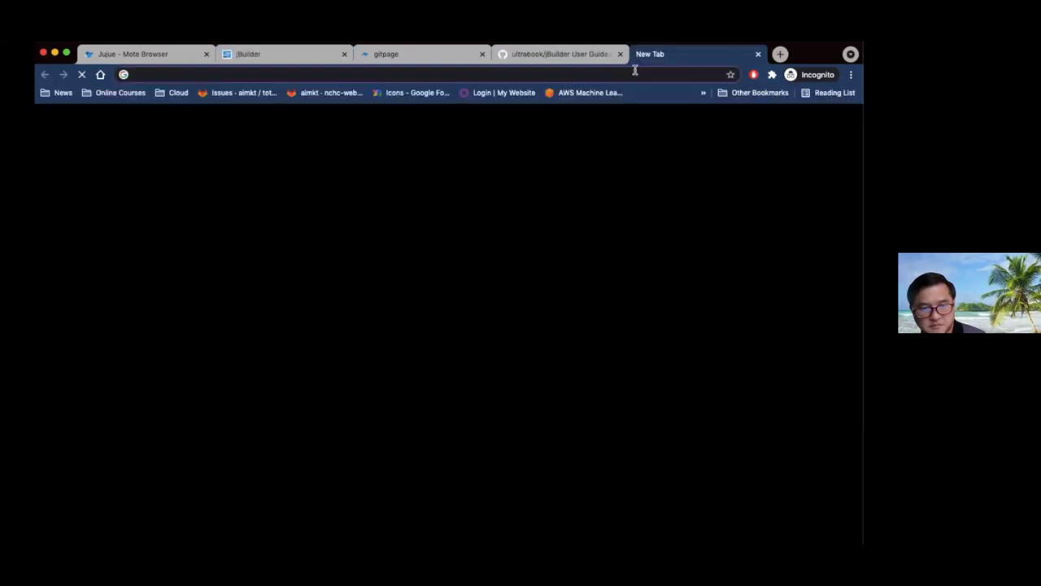
# Step: Open Pexels in a new tab and search for mountain photos
pyautogui.click(641, 54)
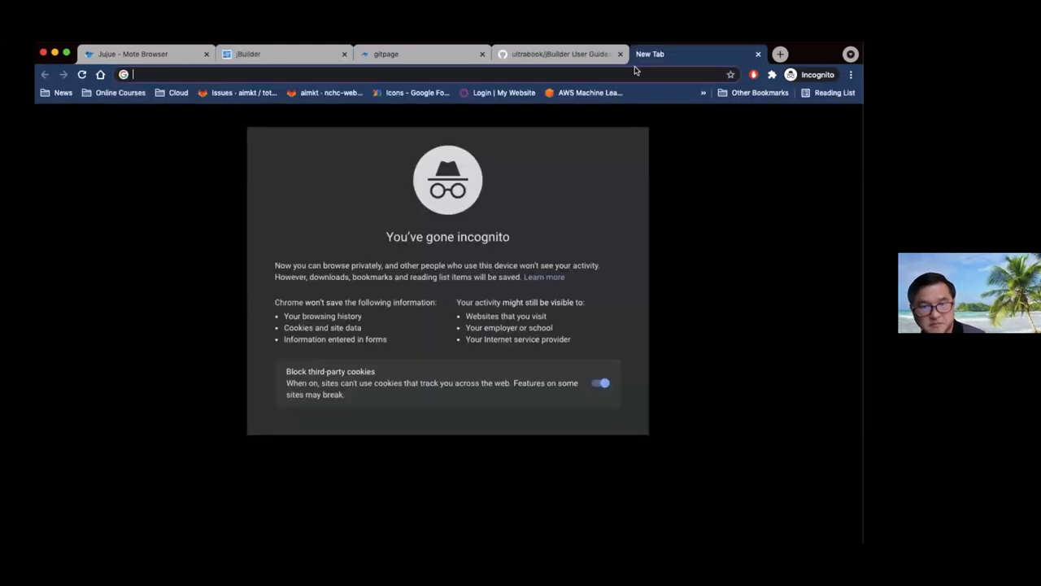
pyautogui.write('pex')
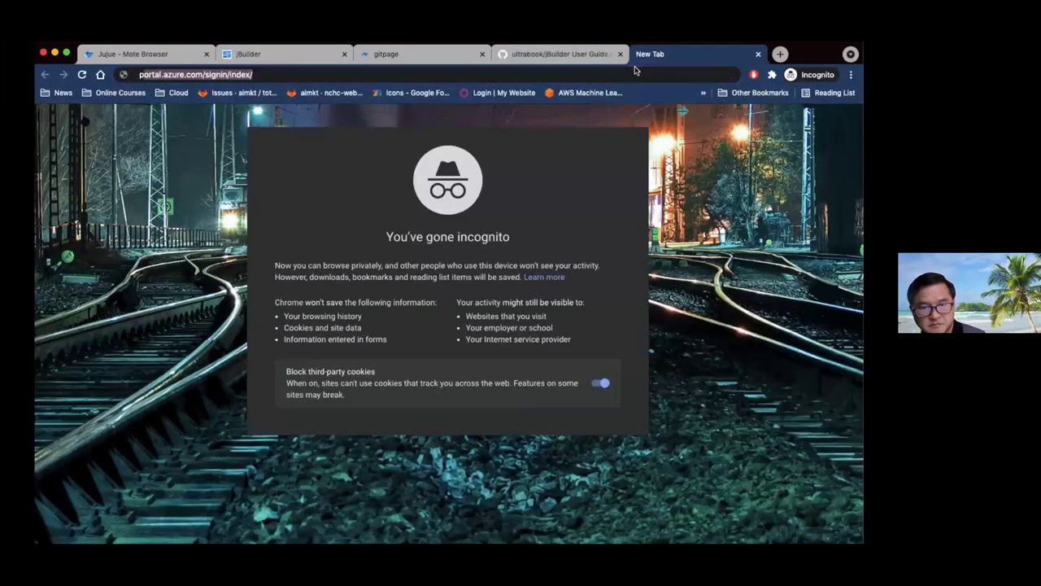
pyautogui.press('Return')
pyautogui.write('mountain')
pyautogui.press('Return')
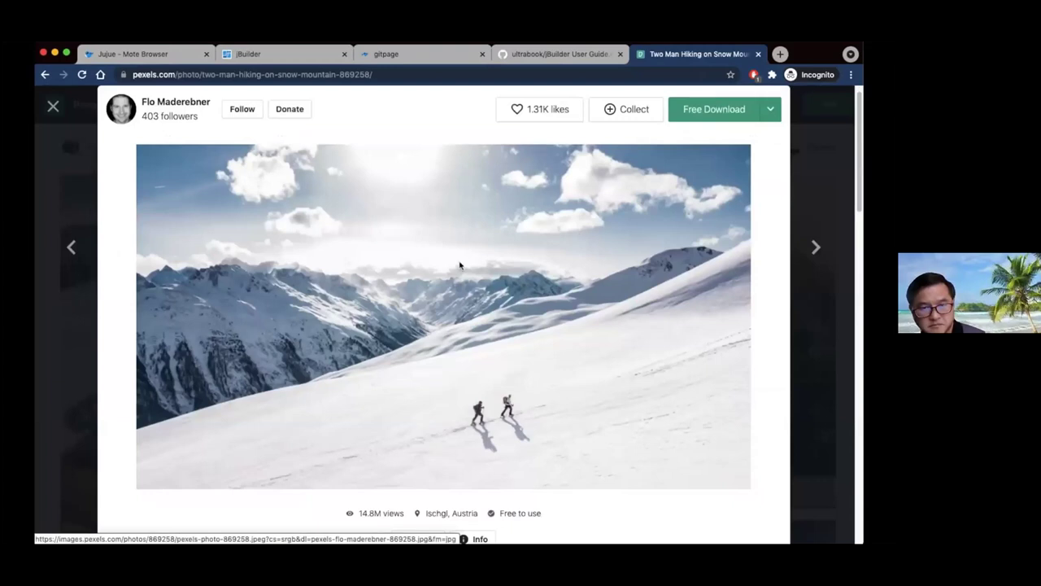
# Step: Open the image file of the two hikers on a snowy mountain separately and copy its address
pyautogui.keyDown('super'); pyautogui.click(458, 267); pyautogui.keyUp('super')
pyautogui.click(740, 53)
pyautogui.press('super+l')
pyautogui.press('super+c')
# Step: Set the Images item's url parameter to the copied Pexels address, trimmed to end at pexels-photo-869258.jpeg, and confirm the item info
pyautogui.click(232, 53)
pyautogui.press('super+v')
pyautogui.moveTo(350, 313); pyautogui.dragTo(570, 313)
pyautogui.press('BackSpace')
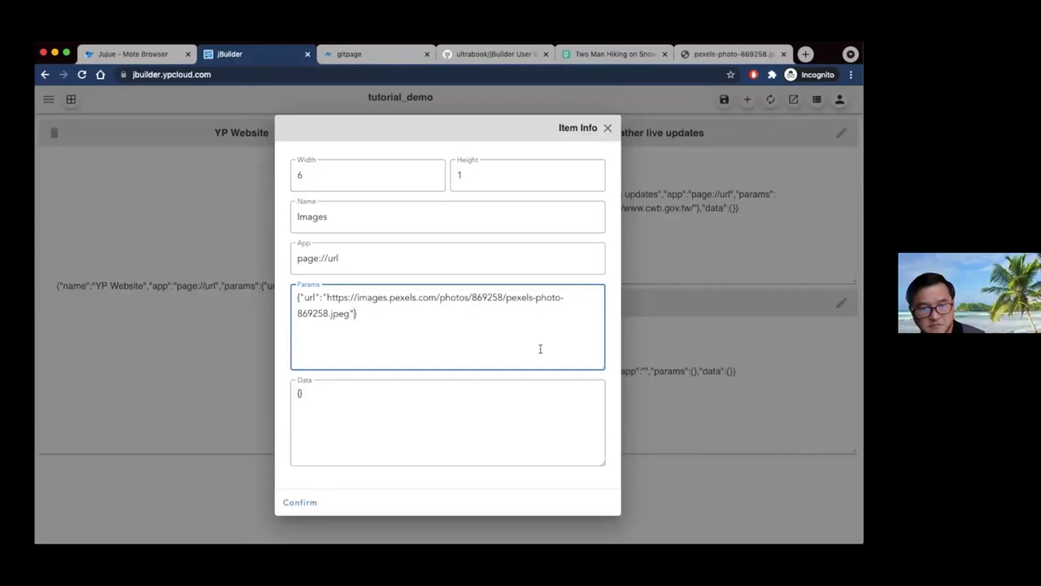
pyautogui.click(299, 503)
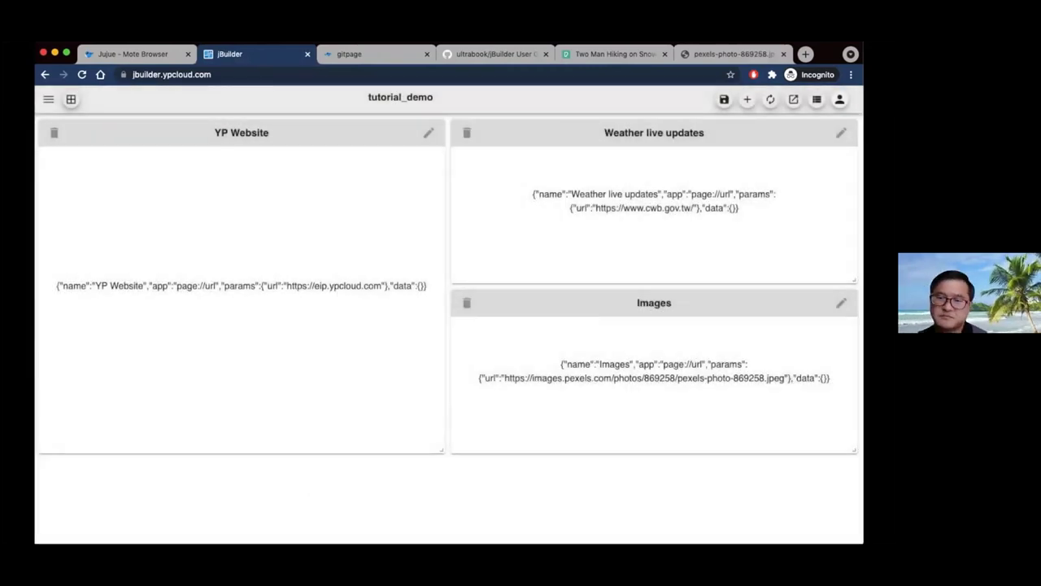
# Step: Save the tutorial_demo board again and reload its live page
pyautogui.click(724, 99)
pyautogui.click(350, 366)
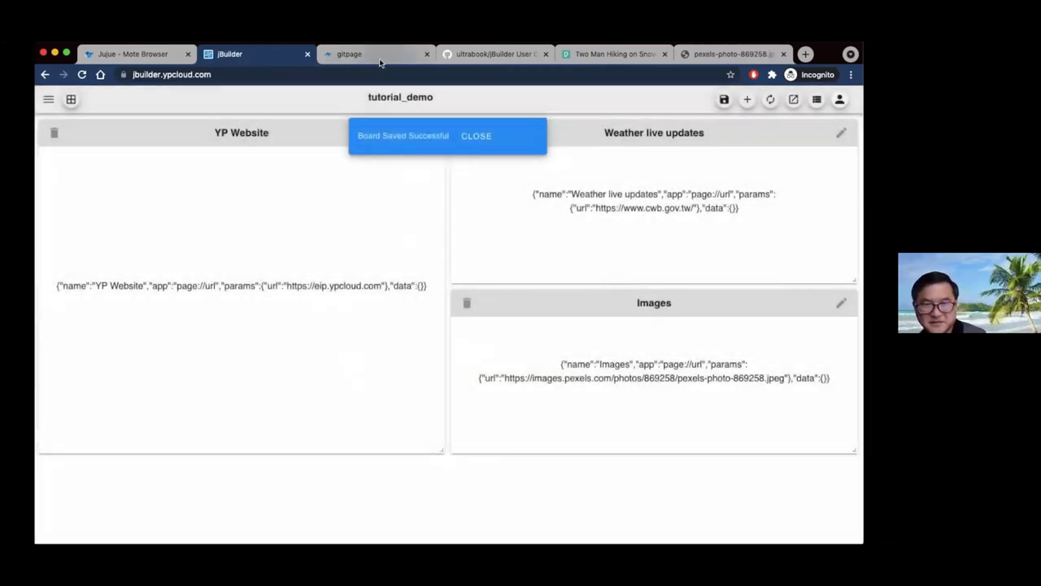
pyautogui.click(376, 57)
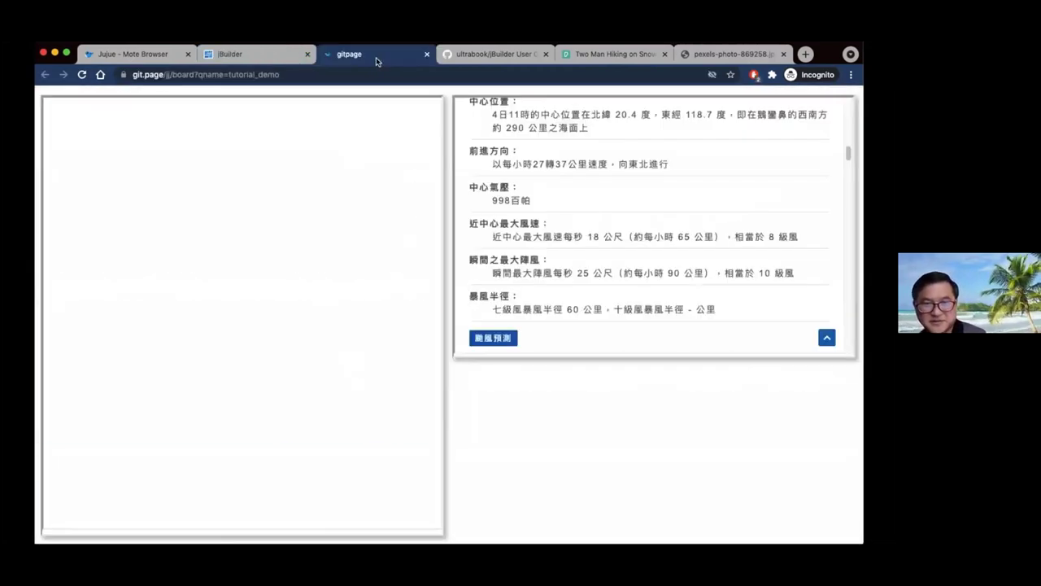
pyautogui.click(82, 74)
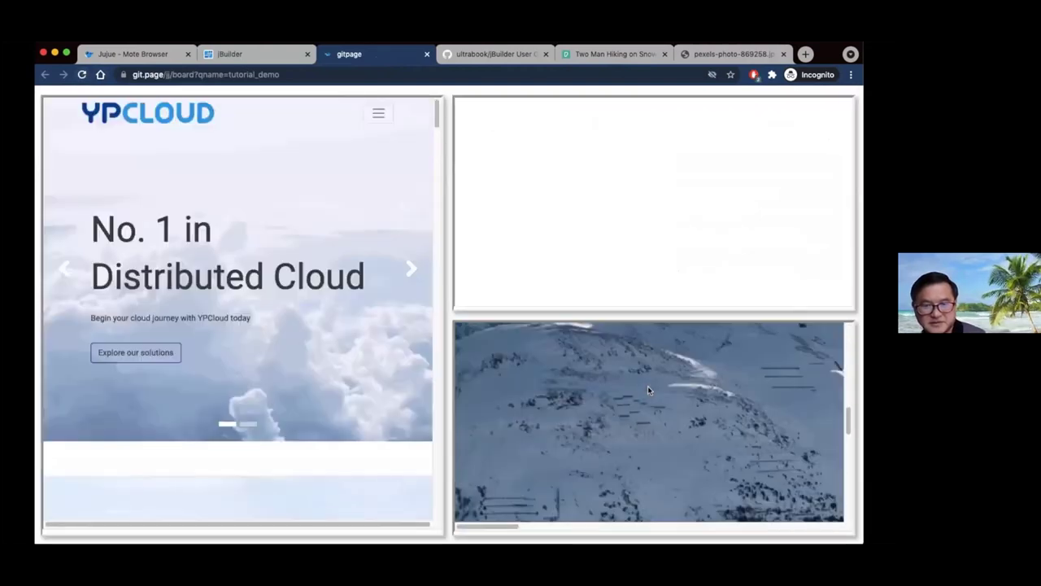
# Step: Examine the mountain image panel on the live board, reducing the page zoom to 33%
pyautogui.scroll(5, 648, 390)
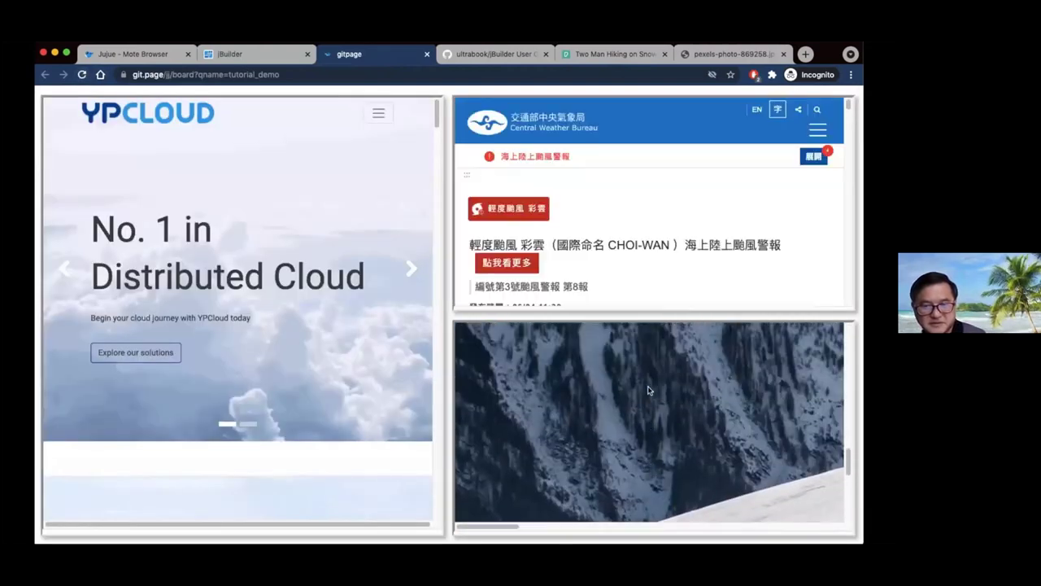
pyautogui.hotkey('ctrl', '-')
pyautogui.hotkey('ctrl', '-')
pyautogui.hotkey('ctrl', '-')
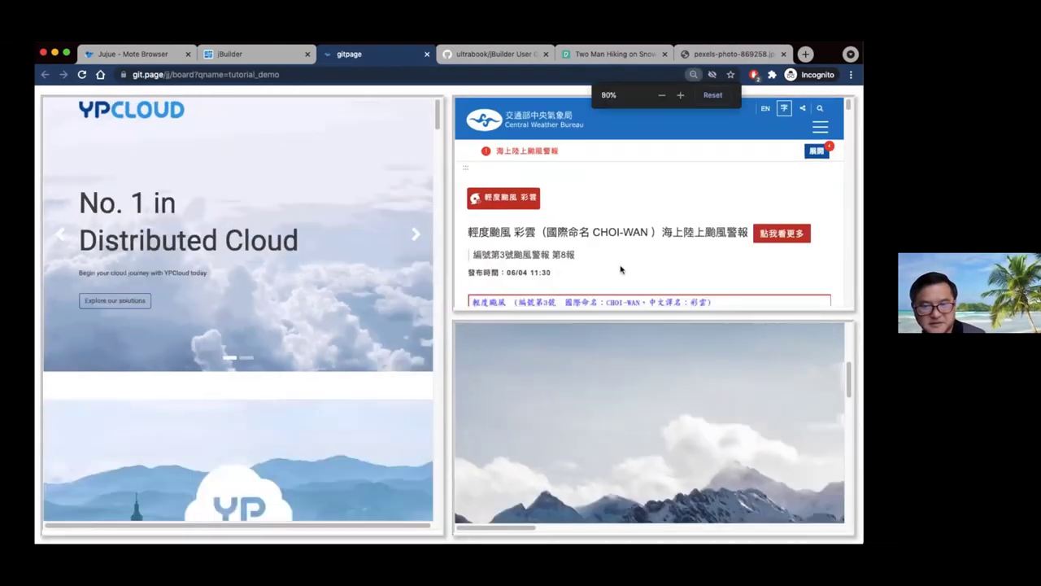
pyautogui.hotkey('ctrl', '-')
pyautogui.hotkey('ctrl', '-')
pyautogui.hotkey('ctrl', '-')
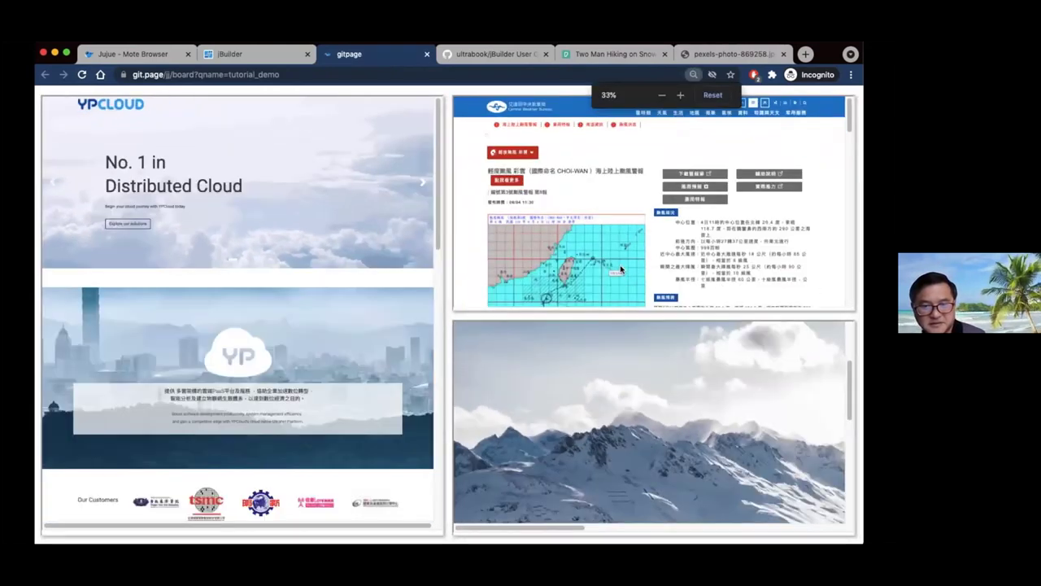
# Step: Reduce the live board's page zoom further and look through the weather panel down to its lower sections
pyautogui.hotkey('ctrl', '-')
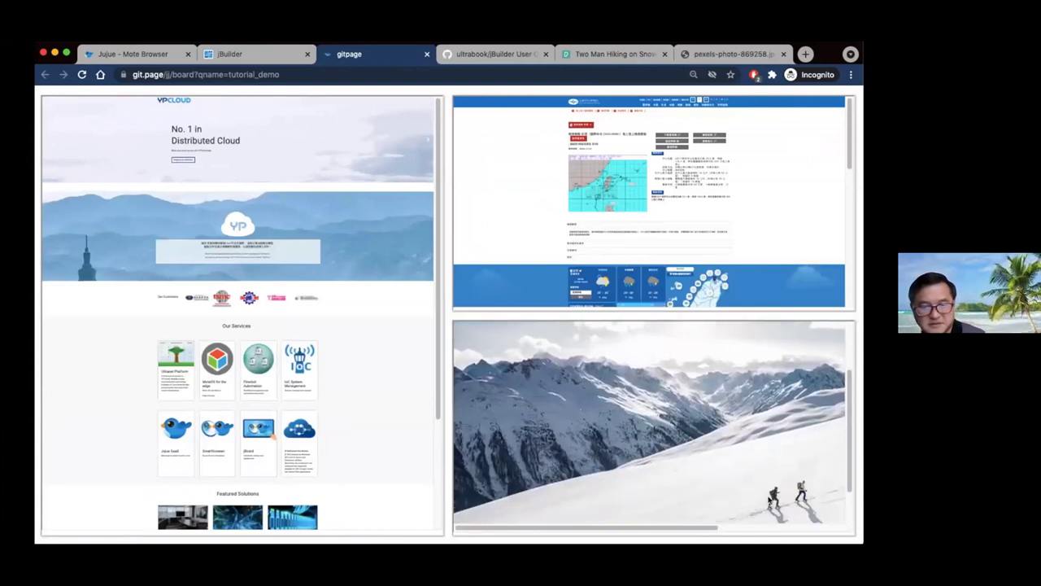
pyautogui.scroll(-5, 667, 262)
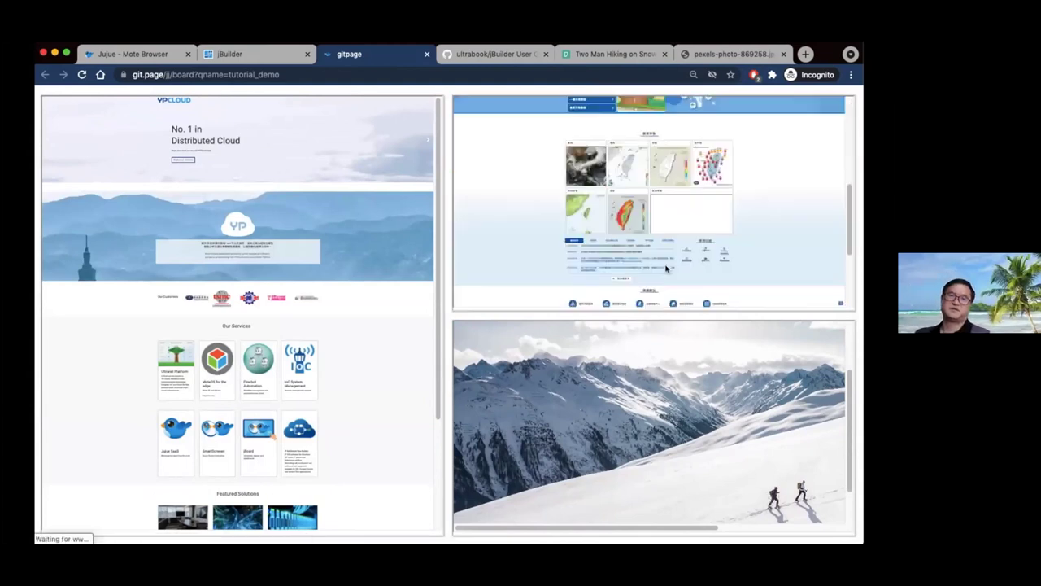
pyautogui.scroll(-3, 665, 268)
# Step: Set the Images item's app to page://slider and rewrite its params with a "json" key opening a list around the Pexels address
pyautogui.click(229, 54)
pyautogui.click(841, 303)
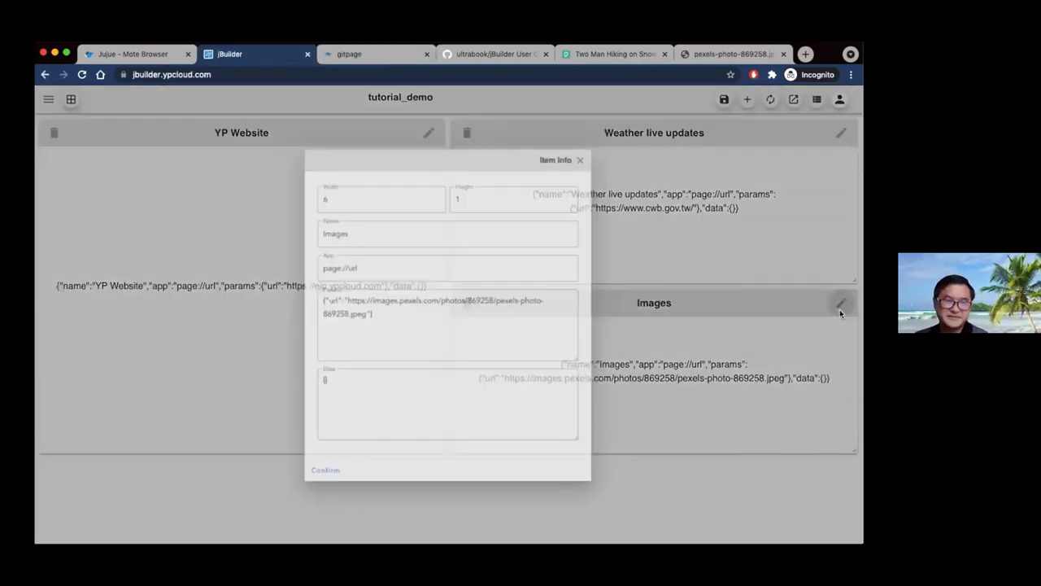
pyautogui.press('BackSpace')
pyautogui.press('BackSpace')
pyautogui.press('BackSpace')
pyautogui.write('slider')
pyautogui.moveTo(297, 298); pyautogui.dragTo(320, 298)
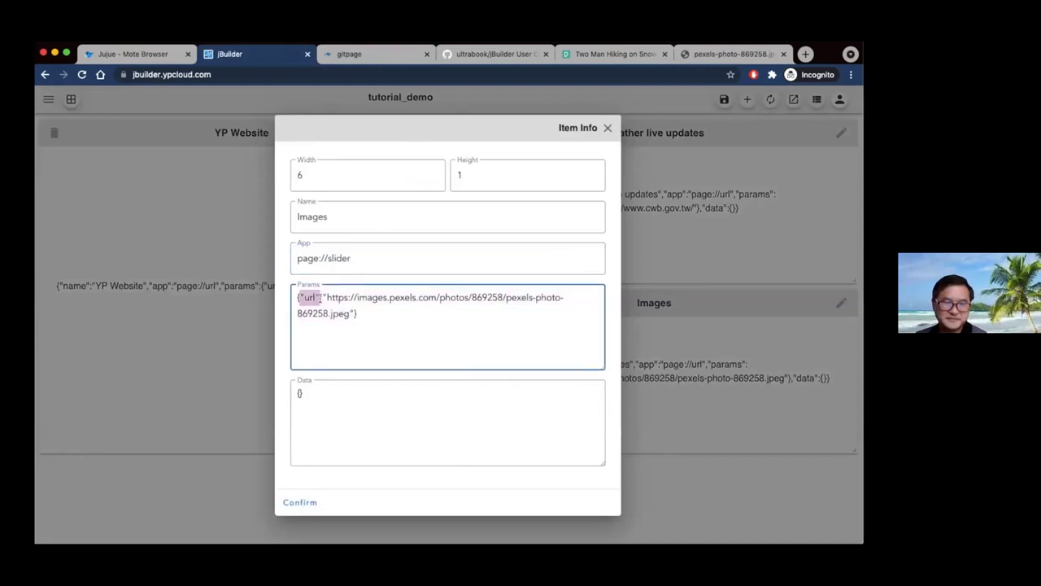
pyautogui.press('BackSpace')
pyautogui.write('json":{')
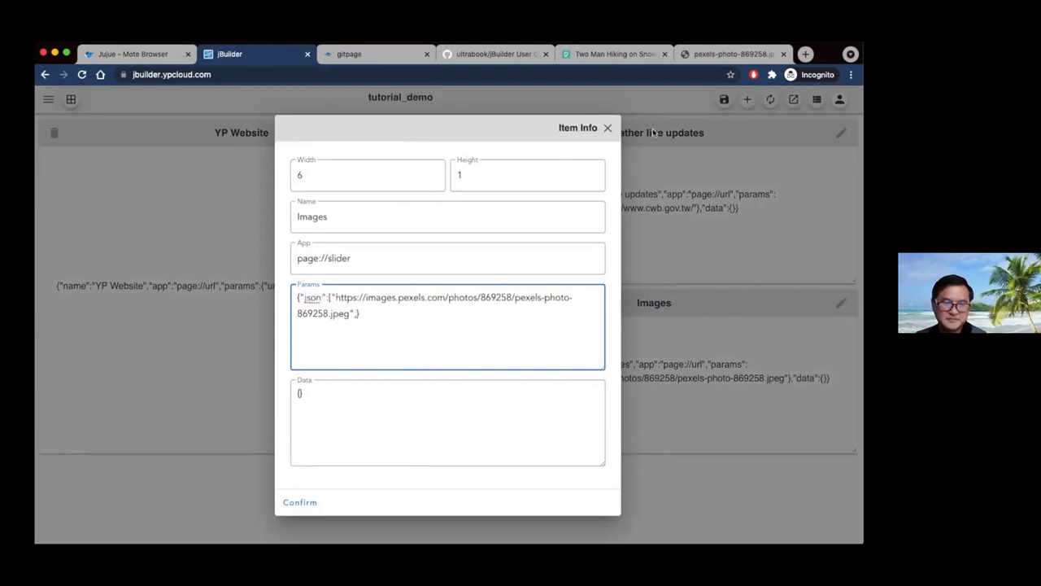
# Step: Close the separate Pexels image file and search the web for "free stock photos"
pyautogui.click(750, 52)
pyautogui.press('super+w')
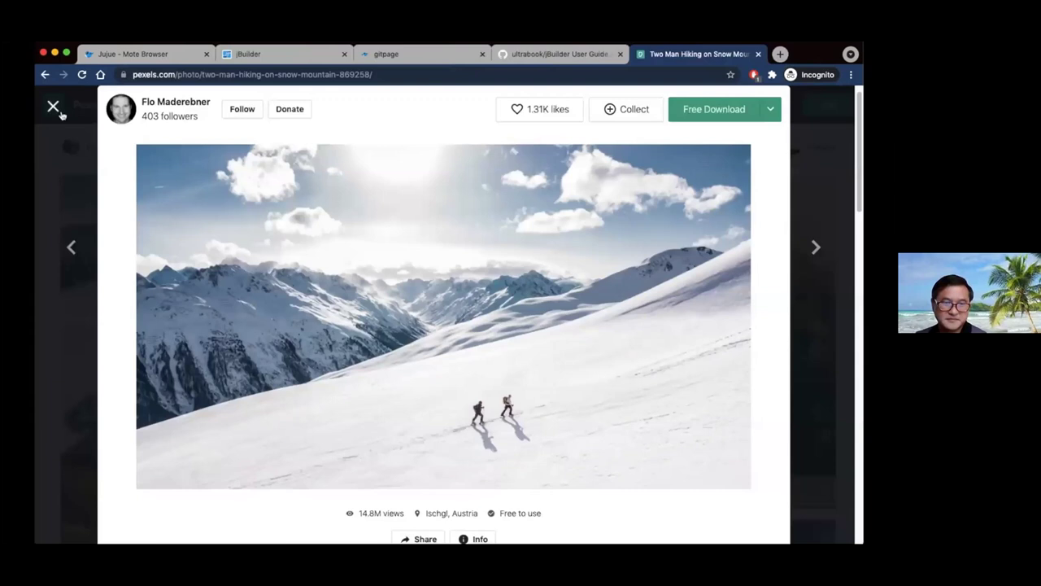
pyautogui.click(234, 74)
pyautogui.write('f')
pyautogui.write('ree stock photos')
pyautogui.press('Return')
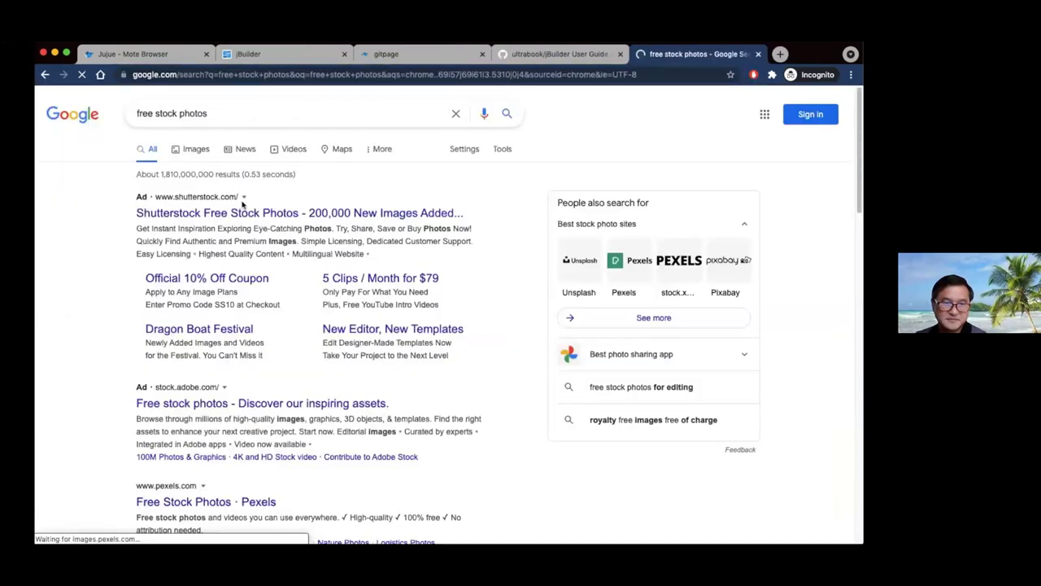
# Step: Open Unsplash from the search results, open the photo of the pickup truck at sunset and copy its image address
pyautogui.scroll(-3, 274, 386)
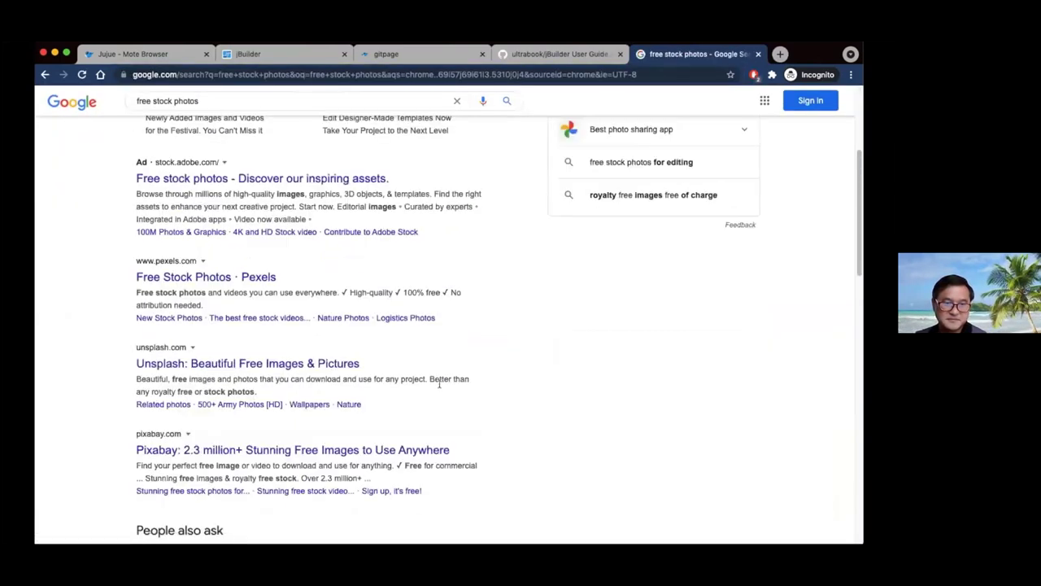
pyautogui.click(269, 363)
pyautogui.scroll(-5, 406, 356)
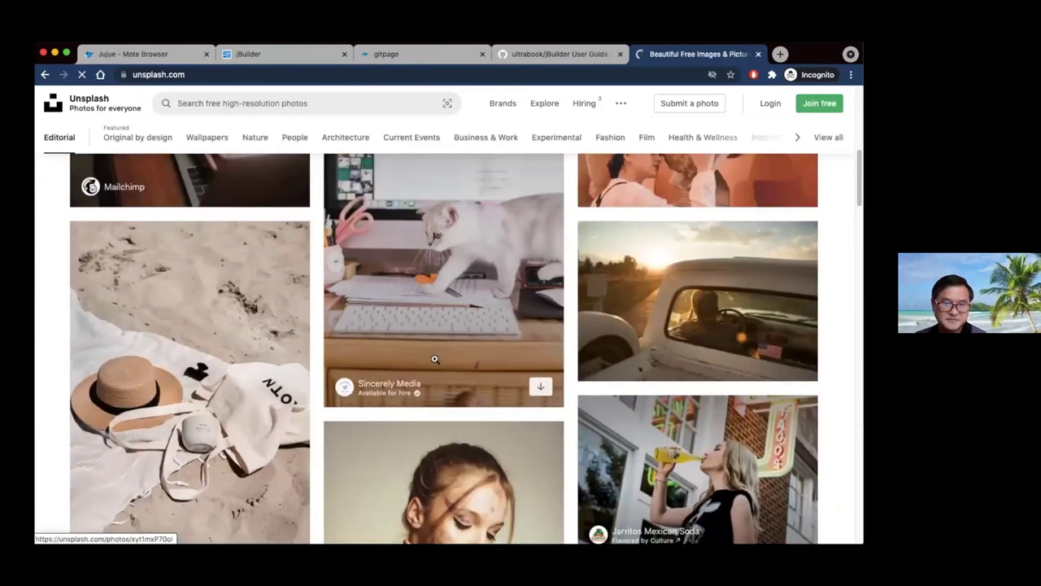
pyautogui.click(668, 229)
pyautogui.rightClick(440, 270)
pyautogui.click(488, 309)
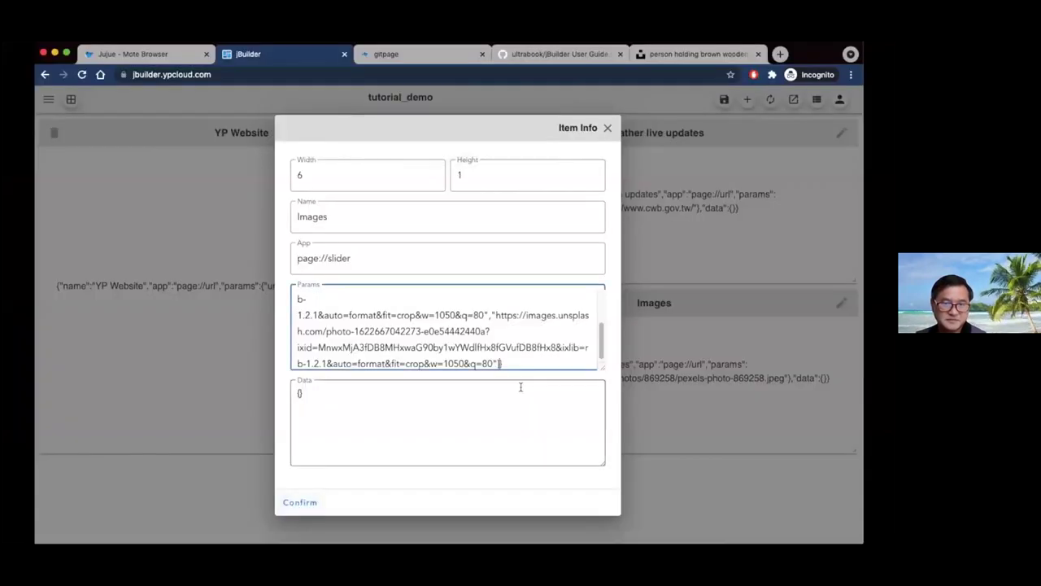
# Step: Review the Images item's json list of one Pexels and two Unsplash addresses and confirm the item info
pyautogui.scroll(5, 407, 330)
pyautogui.scroll(-5, 382, 358)
pyautogui.click(290, 506)
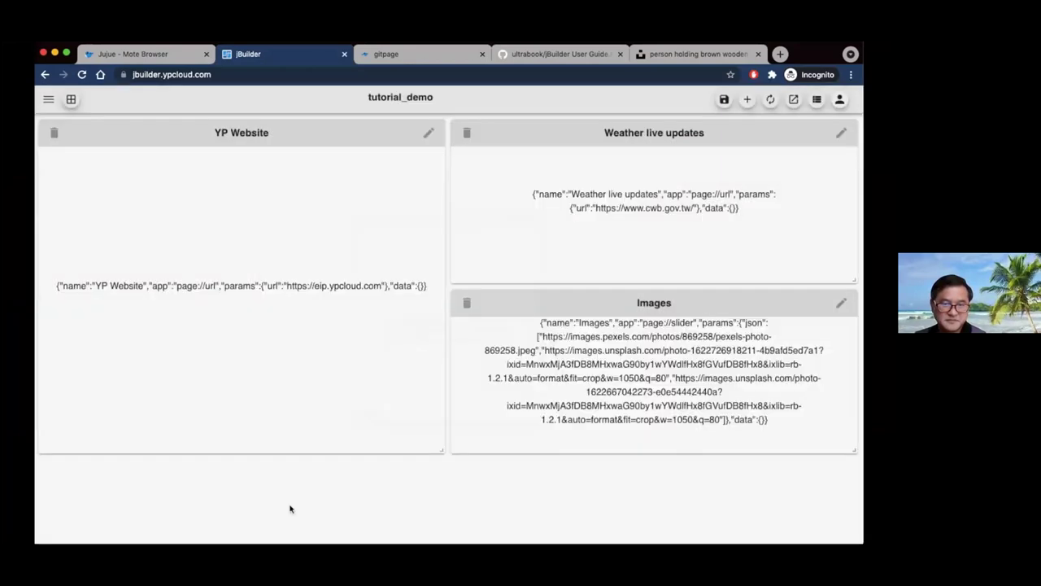
# Step: Save the tutorial_demo board with the image slider and reload its live page
pyautogui.hotkey('ctrl', 's')
pyautogui.click(366, 367)
pyautogui.click(386, 54)
pyautogui.click(82, 74)
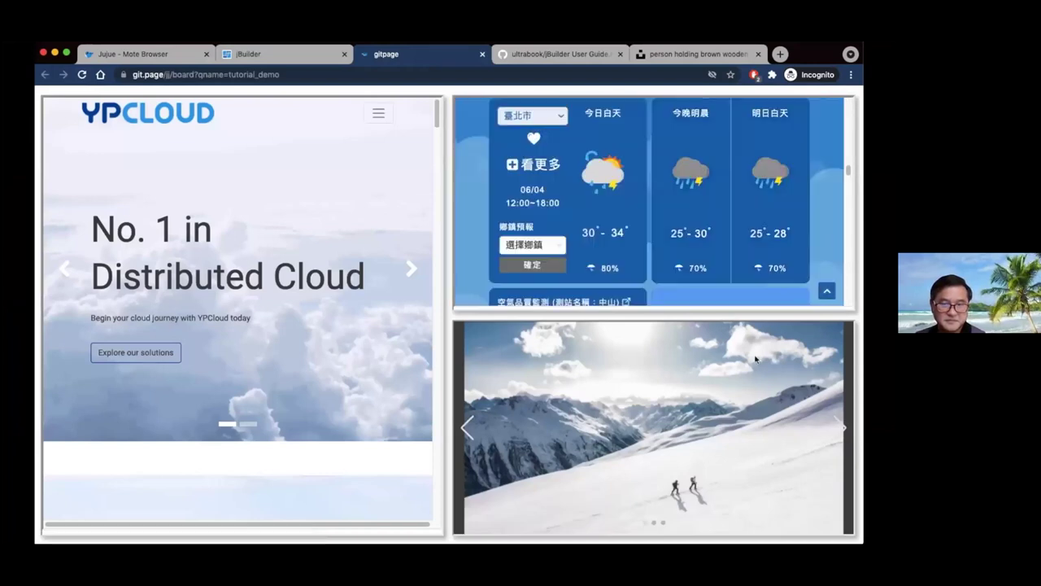
# Step: Page forward and back through the slider's images on the live board
pyautogui.click(839, 425)
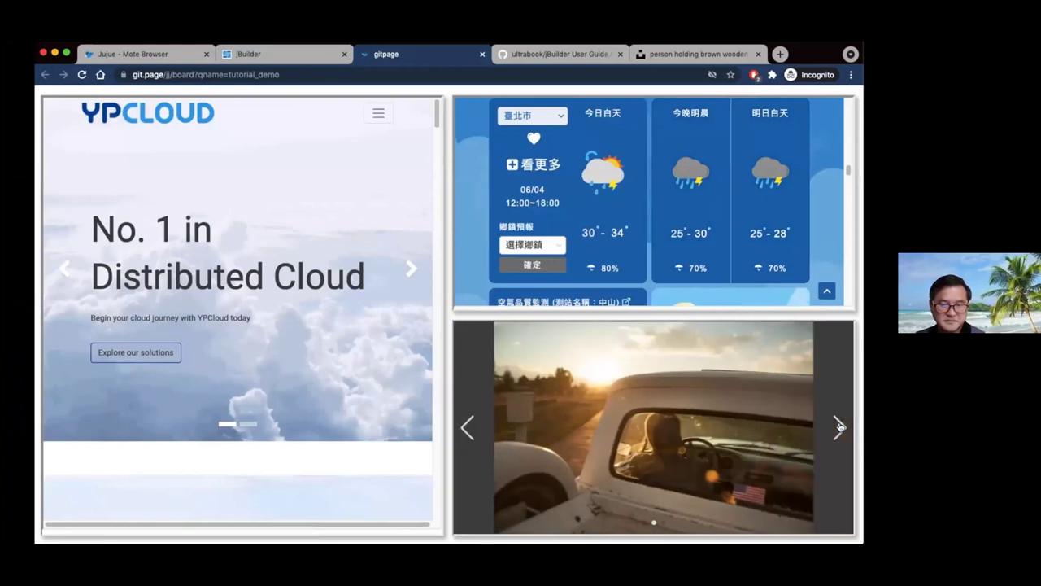
pyautogui.click(839, 425)
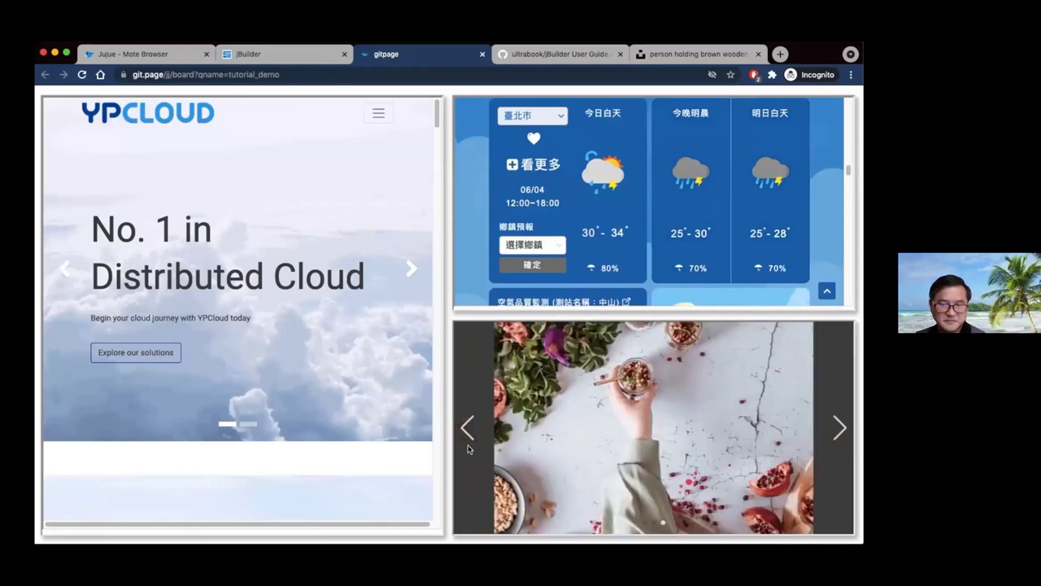
pyautogui.click(472, 442)
pyautogui.click(472, 441)
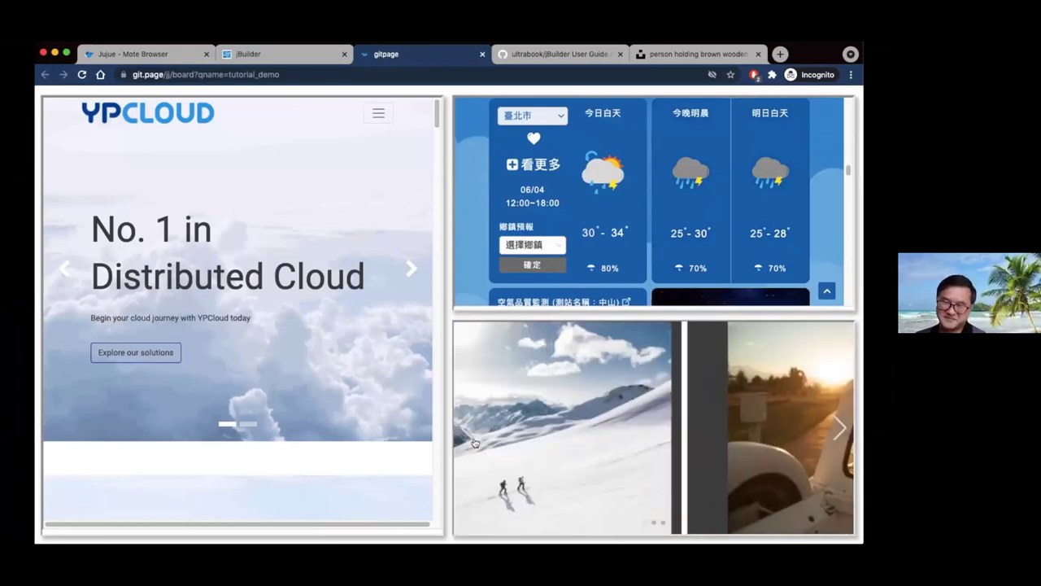
# Step: Start a new empty board in jBuilder, add an item and name it Youtube Video
pyautogui.hotkey('ctrl', 'shift', 'Tab')
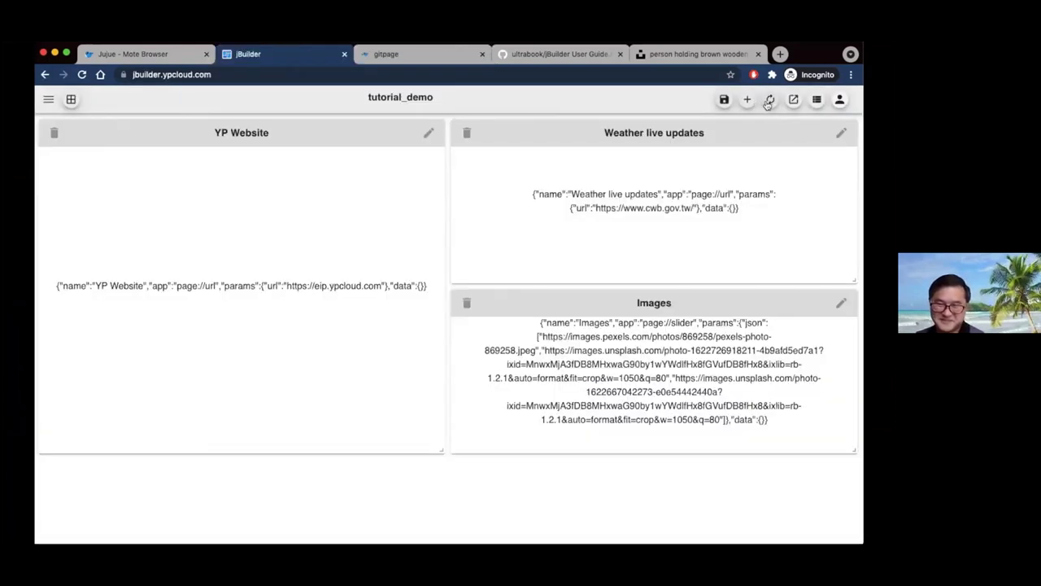
pyautogui.click(768, 101)
pyautogui.click(747, 101)
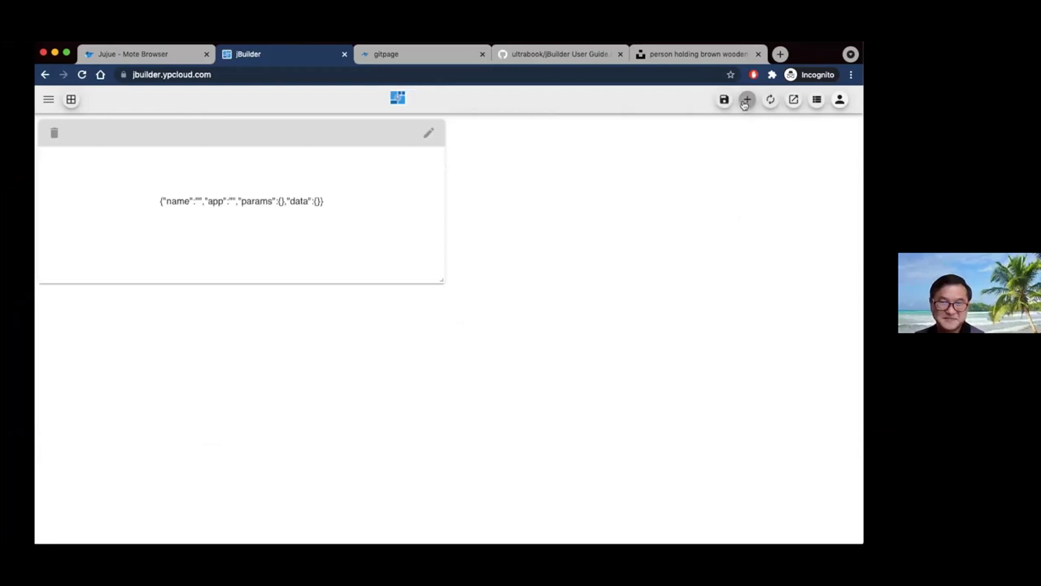
pyautogui.click(429, 133)
pyautogui.click(439, 204)
pyautogui.write('Video')
pyautogui.click(297, 217)
pyautogui.write('Youtube')
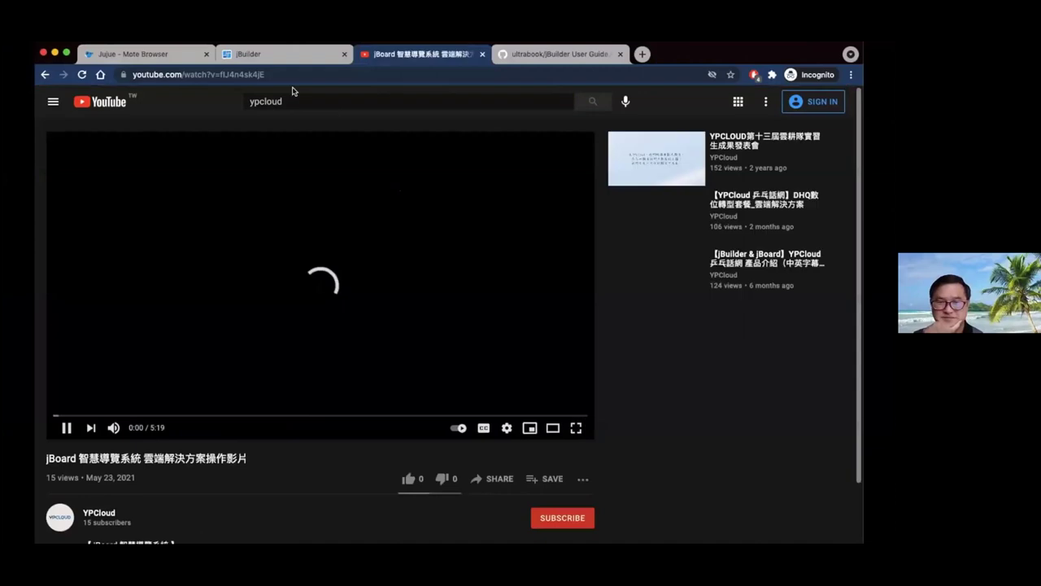
# Step: Copy the jBoard YouTube video's watch address into the Youtube Video item's app field and confirm the item info
pyautogui.click(306, 75)
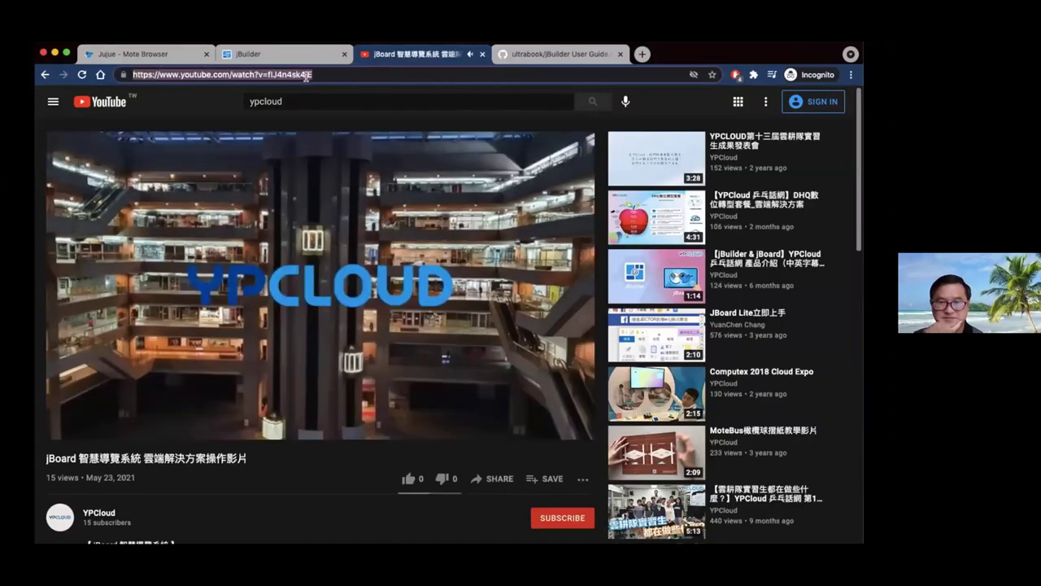
pyautogui.press('super+c')
pyautogui.hotkey('ctrl', 'shift', 'Tab')
pyautogui.click(382, 259)
pyautogui.press('super+v')
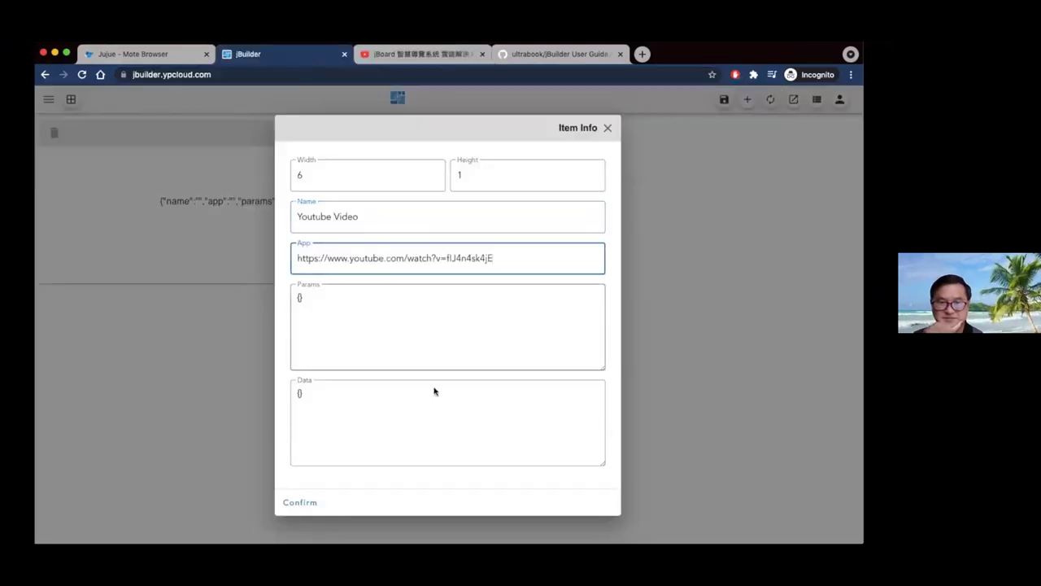
pyautogui.click(303, 502)
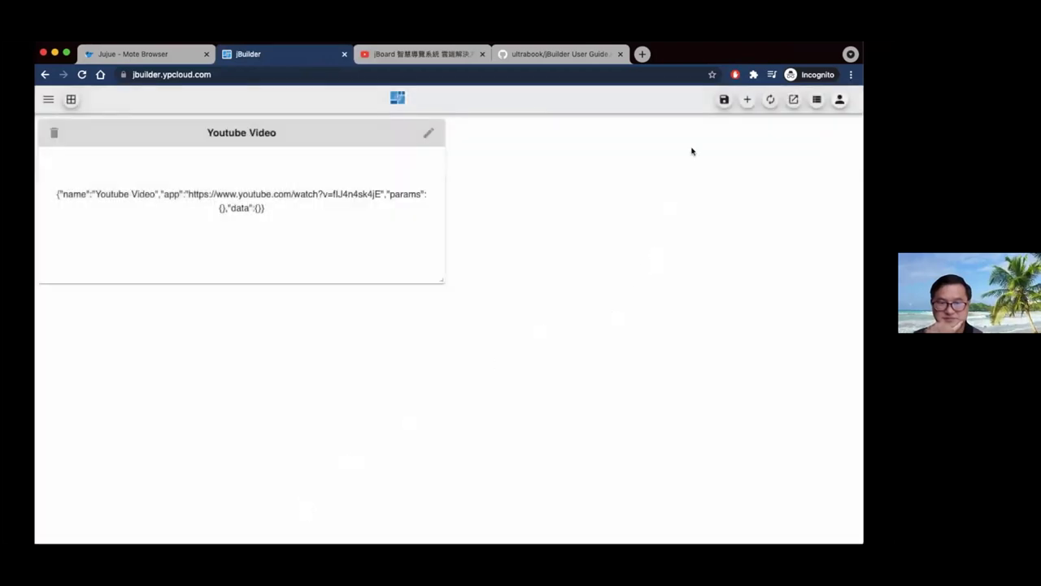
# Step: Add a second item to the board and select the sample line chart data in the user guide's Charts section
pyautogui.click(746, 100)
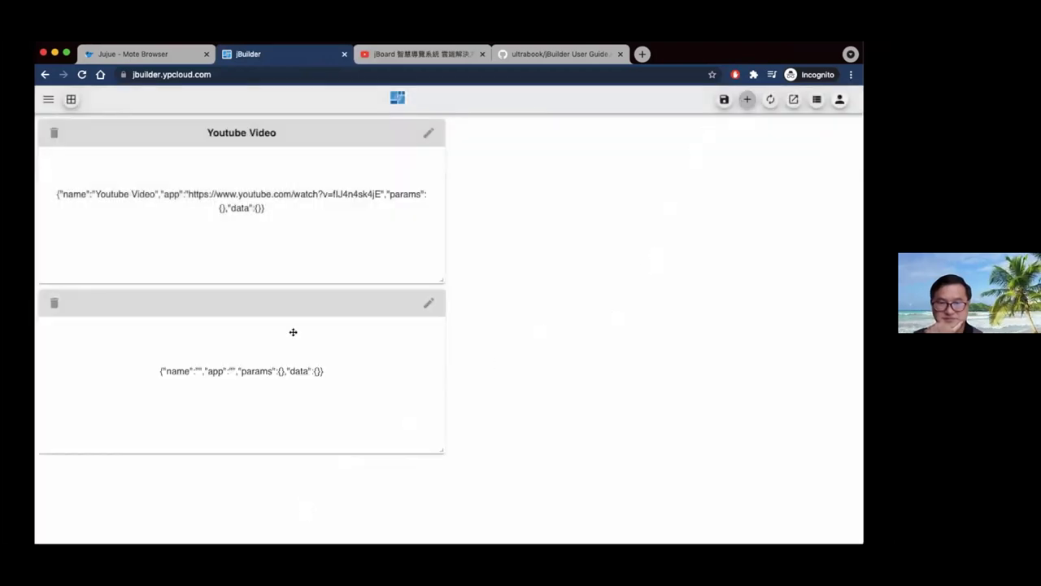
pyautogui.click(521, 54)
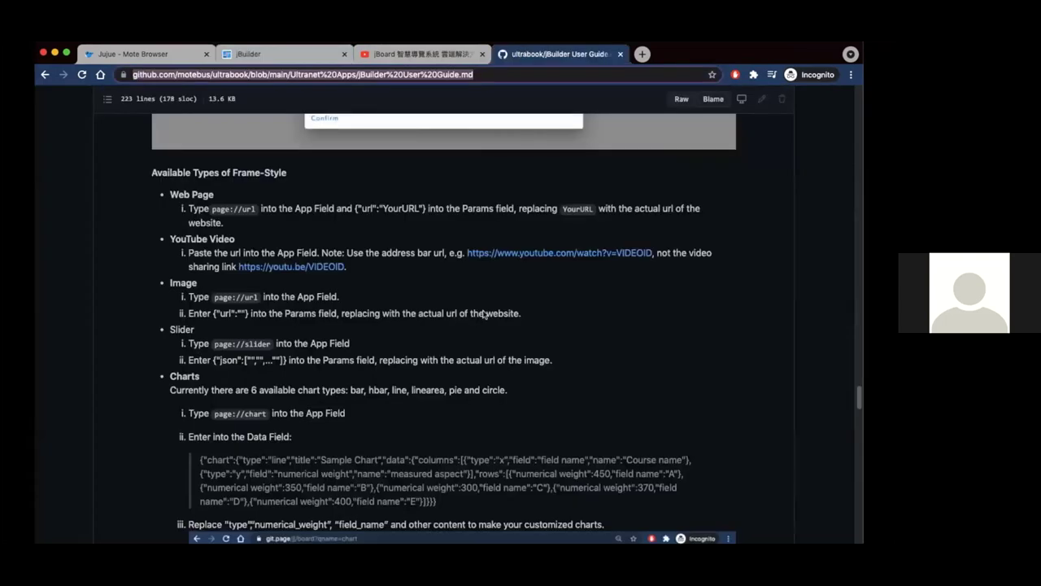
pyautogui.scroll(-3, 483, 314)
pyautogui.moveTo(200, 333); pyautogui.dragTo(437, 376)
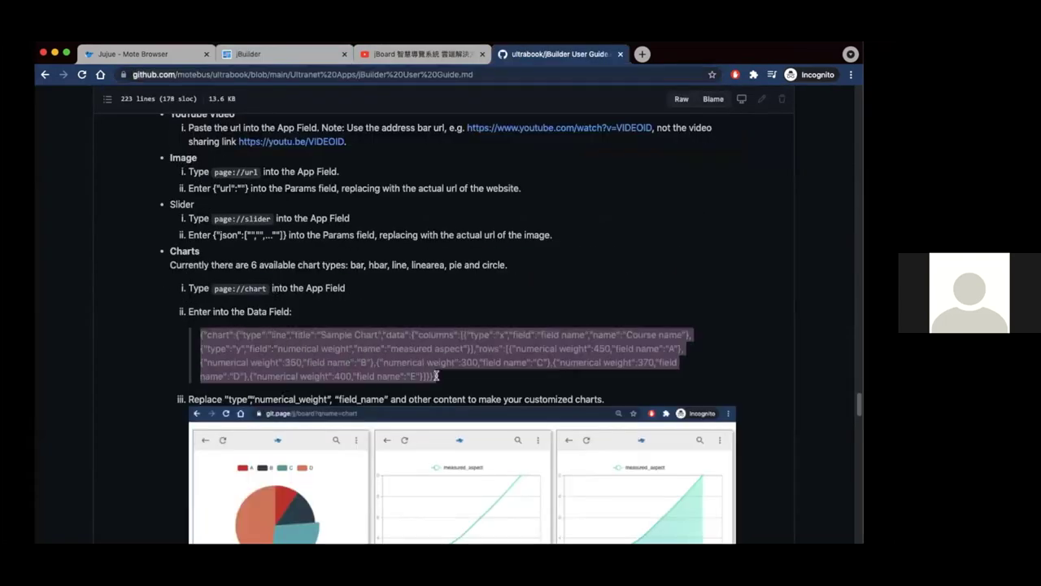
# Step: Name the new item Chart Demo and set its app to page://chart
pyautogui.click(235, 53)
pyautogui.click(429, 303)
pyautogui.click(342, 216)
pyautogui.write('Chart Demo')
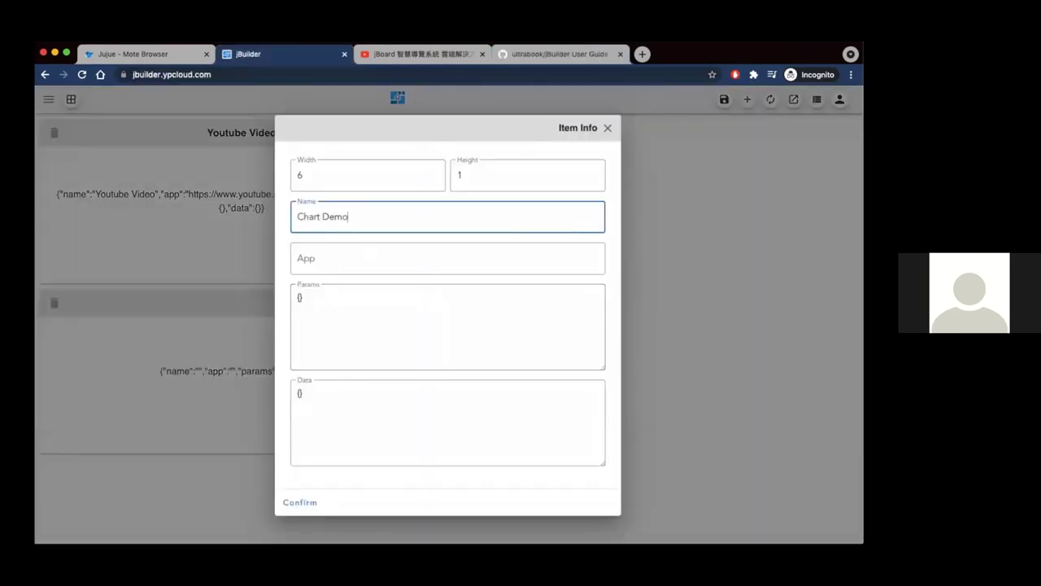
pyautogui.click(336, 256)
pyautogui.write('page:')
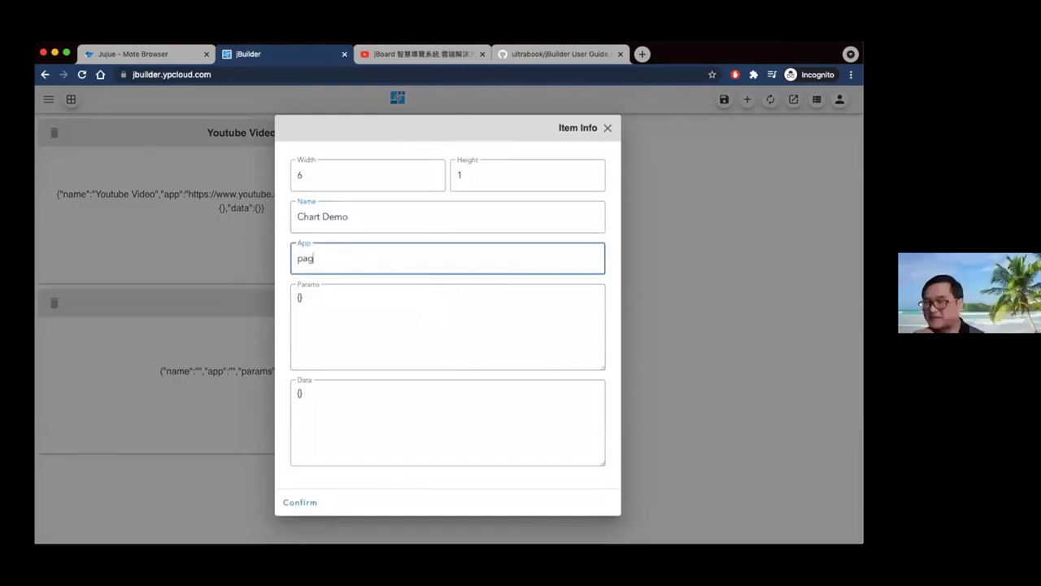
pyautogui.write('//chart')
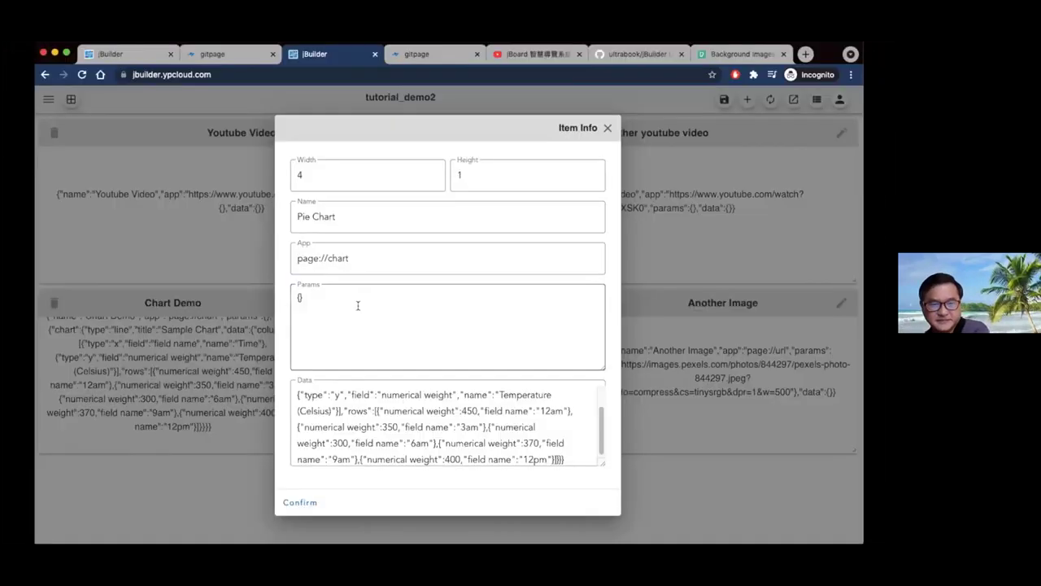
# Step: Change the chart type in the Pie Chart item's data to pie and confirm the item info
pyautogui.scroll(2, 386, 407)
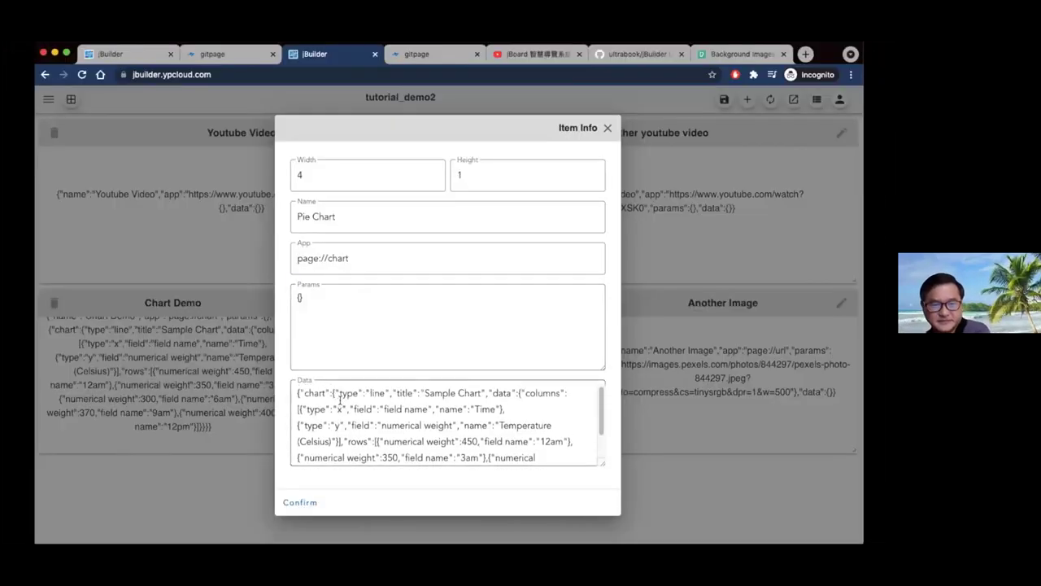
pyautogui.click(386, 385)
pyautogui.press('BackSpace')
pyautogui.press('BackSpace')
pyautogui.press('BackSpace')
pyautogui.press('BackSpace')
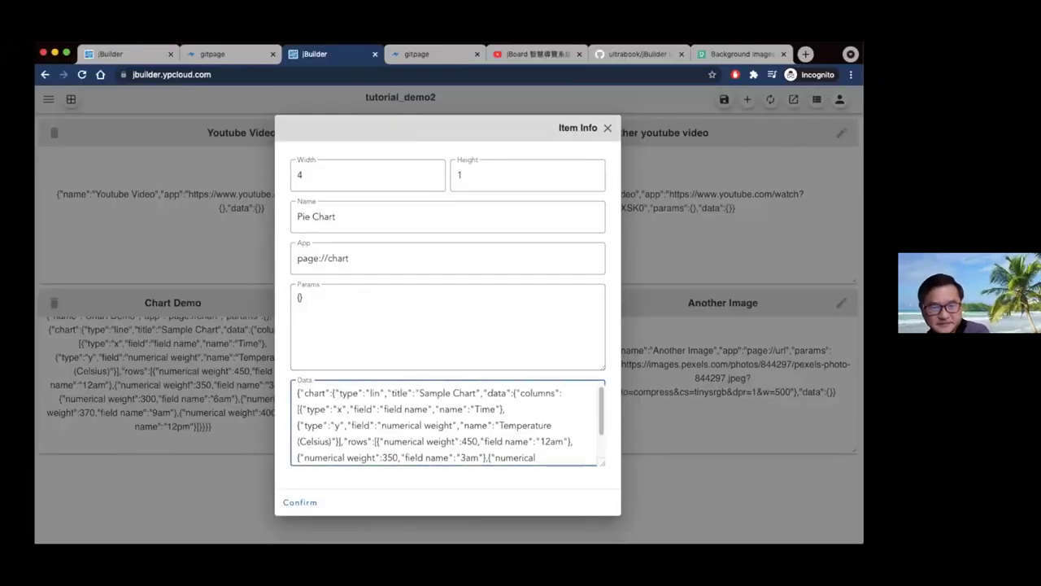
pyautogui.write('pie')
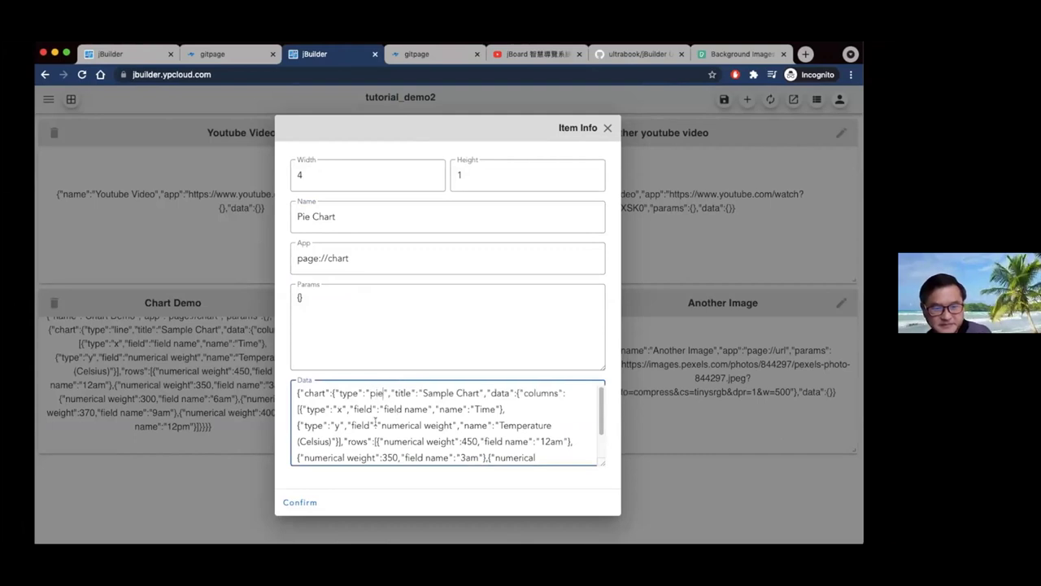
pyautogui.click(299, 501)
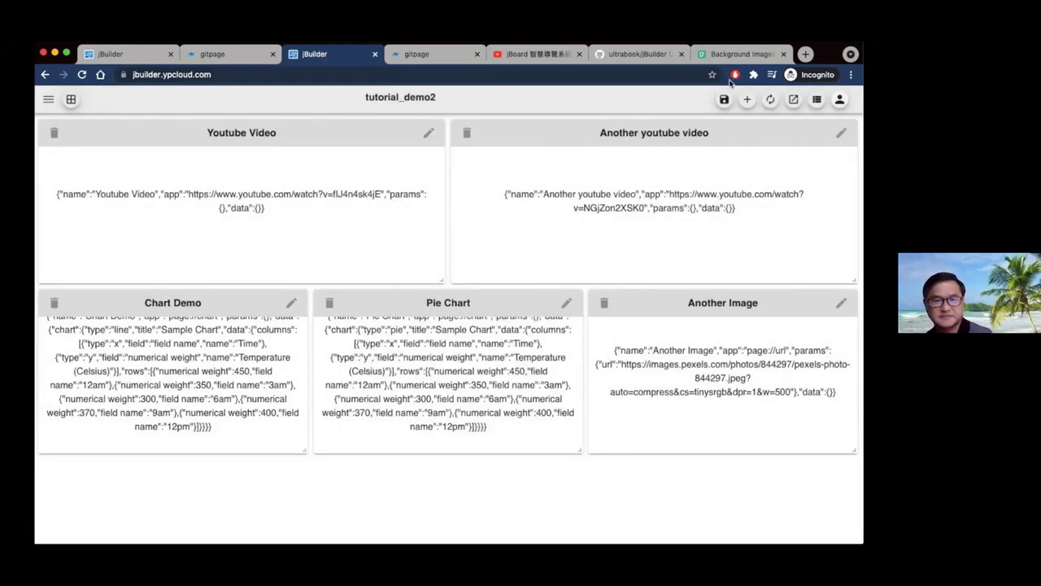
# Step: Save the tutorial_demo2 board and try playing the first YouTube video on its live page
pyautogui.click(722, 104)
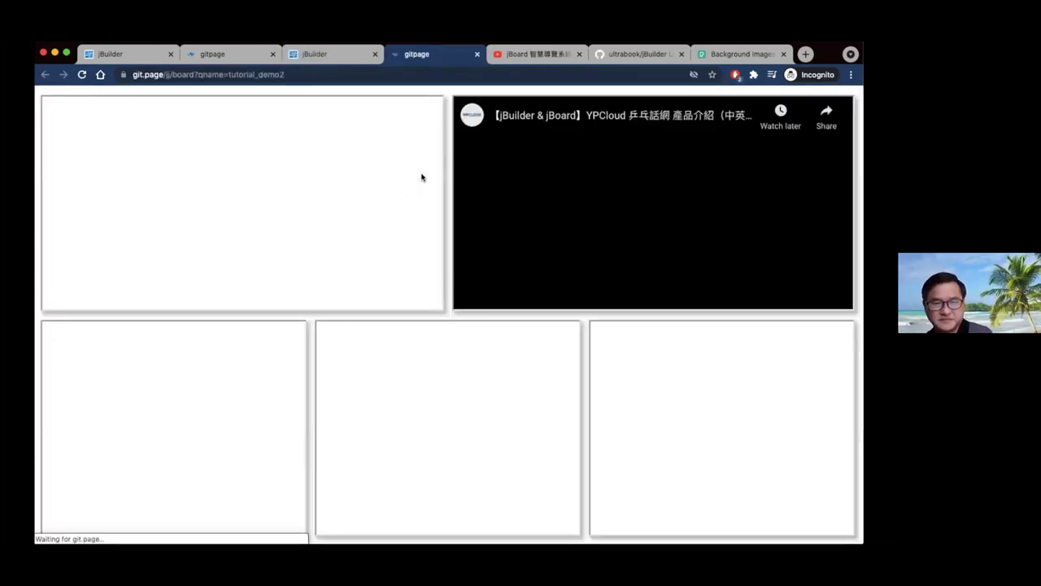
pyautogui.click(238, 204)
pyautogui.click(408, 168)
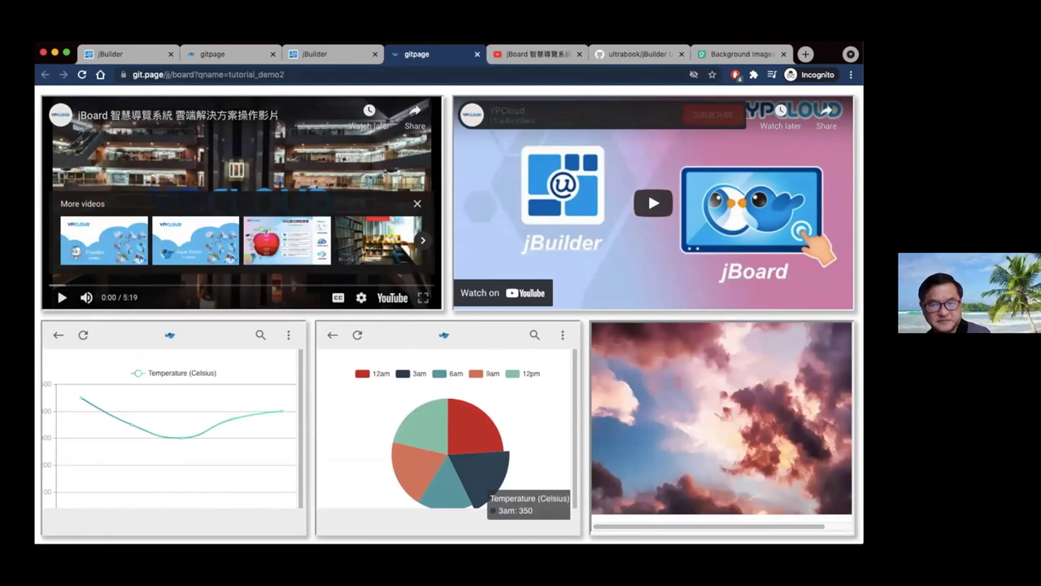
# Step: Switch to the other jBuilder window and look at the empty board's column, row, header and footer settings
pyautogui.press('super+Tab')
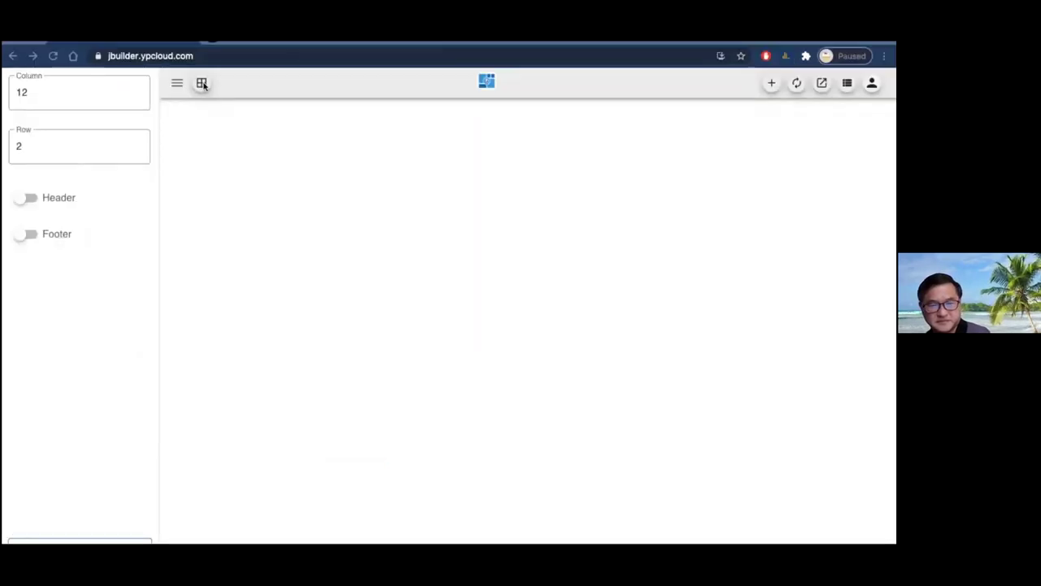
pyautogui.click(202, 84)
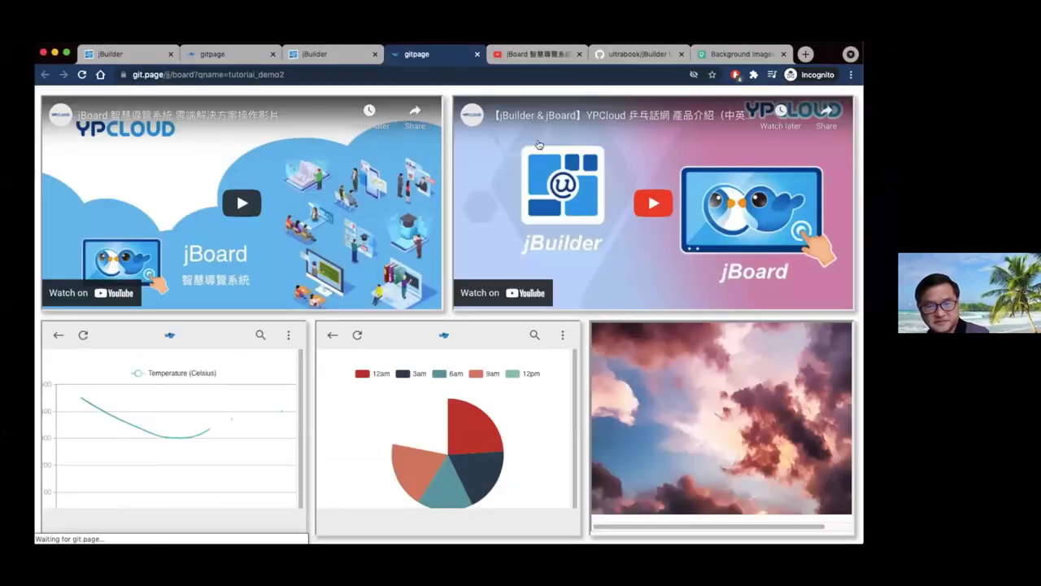
# Step: Play a YouTube guide on making jBoard pages and rewind it to near the beginning
pyautogui.click(244, 199)
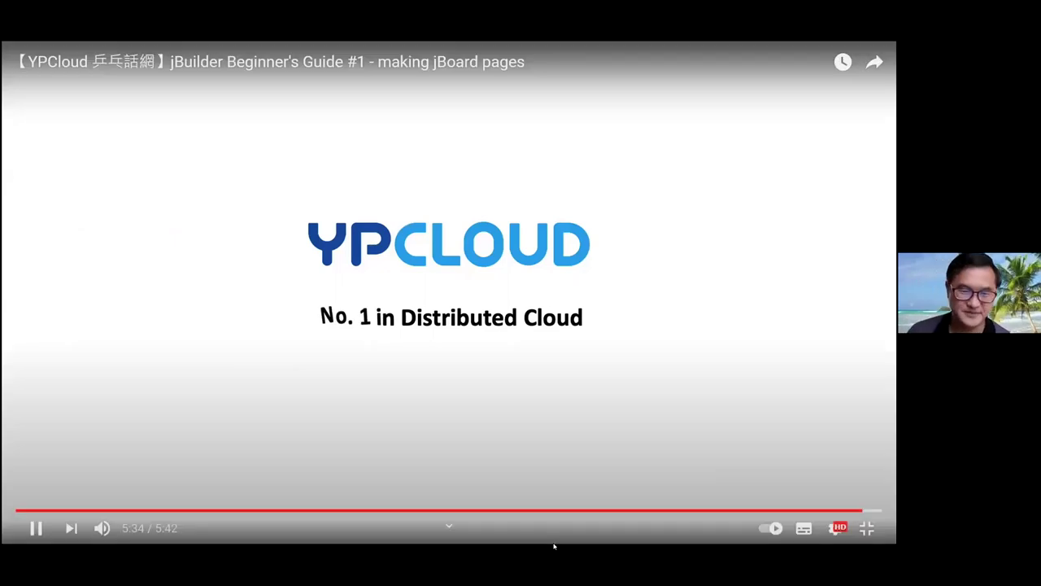
pyautogui.click(32, 511)
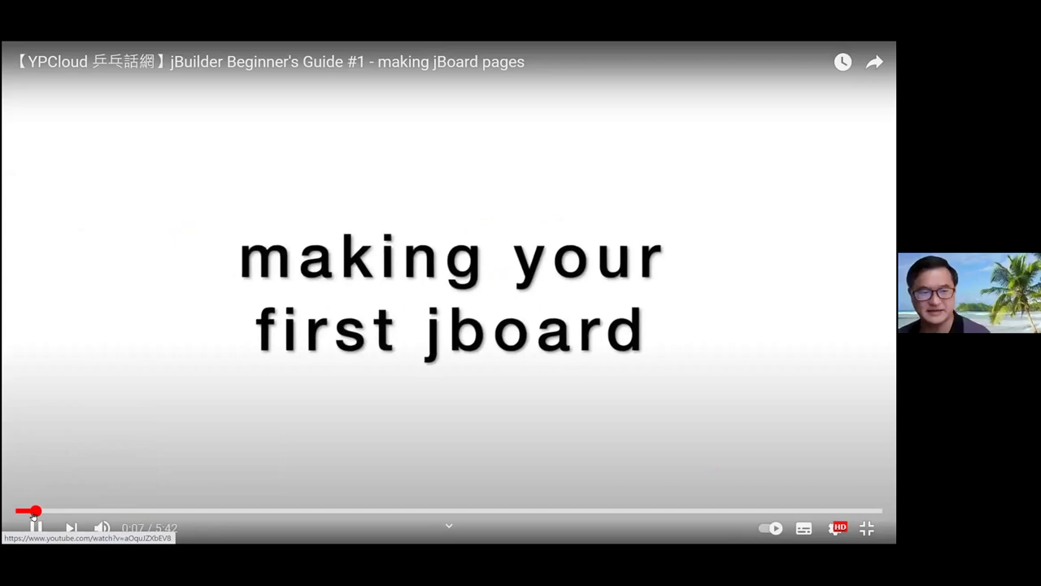
pyautogui.click(93, 413)
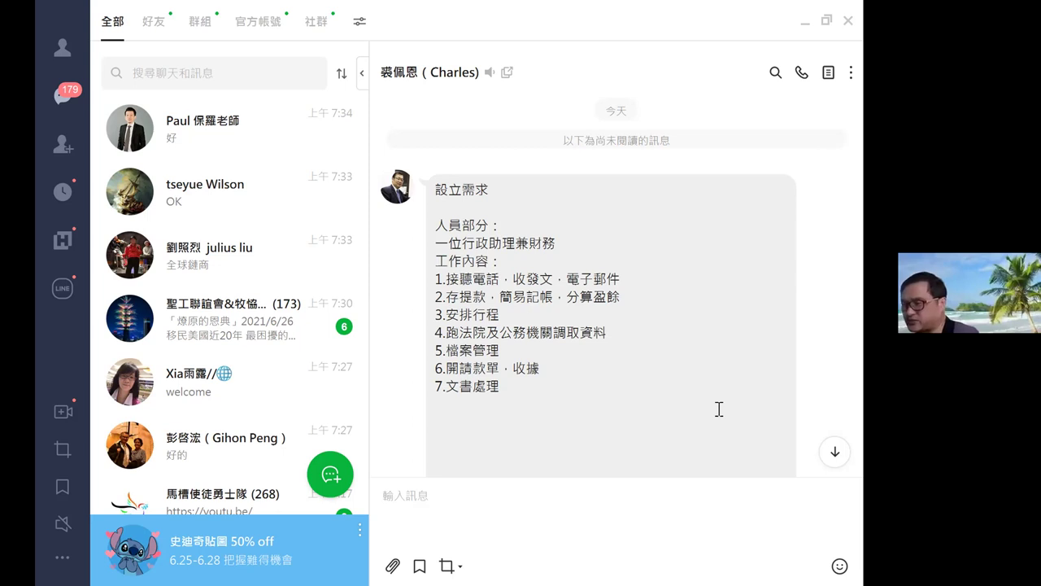
# Step: In LINE, read the office setup requirements message and open another conversation from the chat list
pyautogui.scroll(-5, 719, 408)
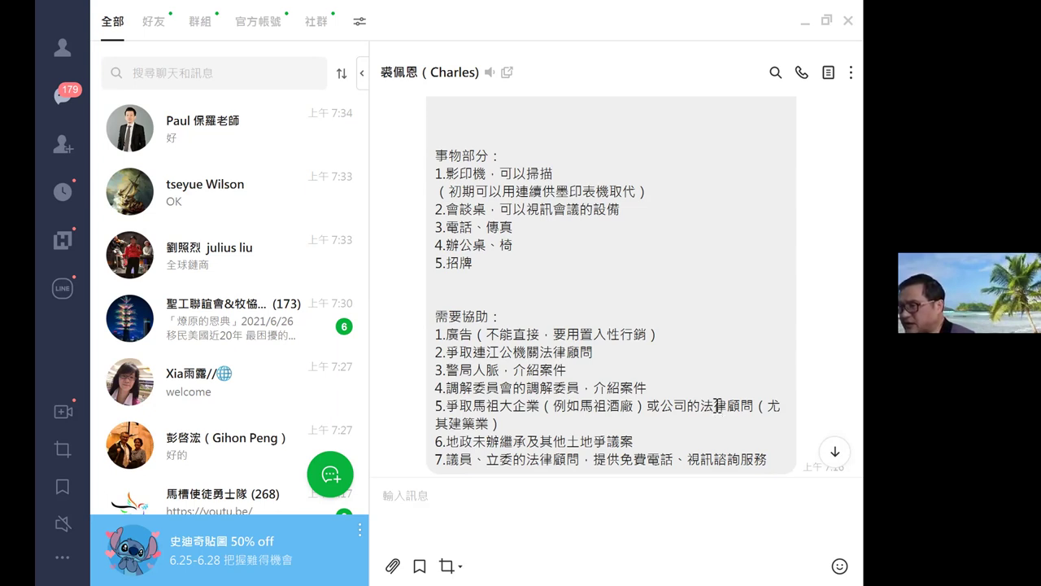
pyautogui.scroll(-1, 718, 407)
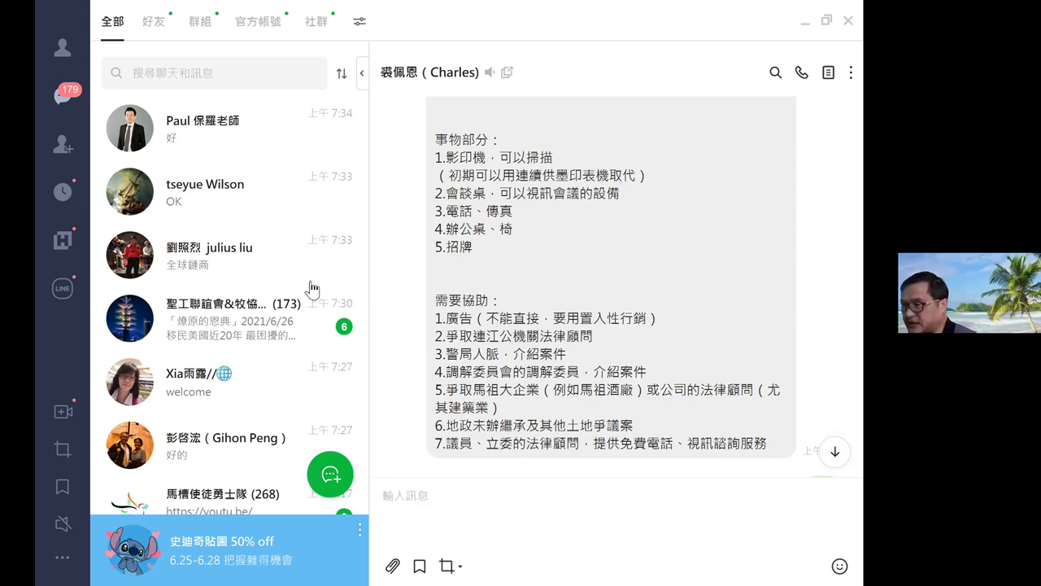
pyautogui.scroll(-10, 236, 325)
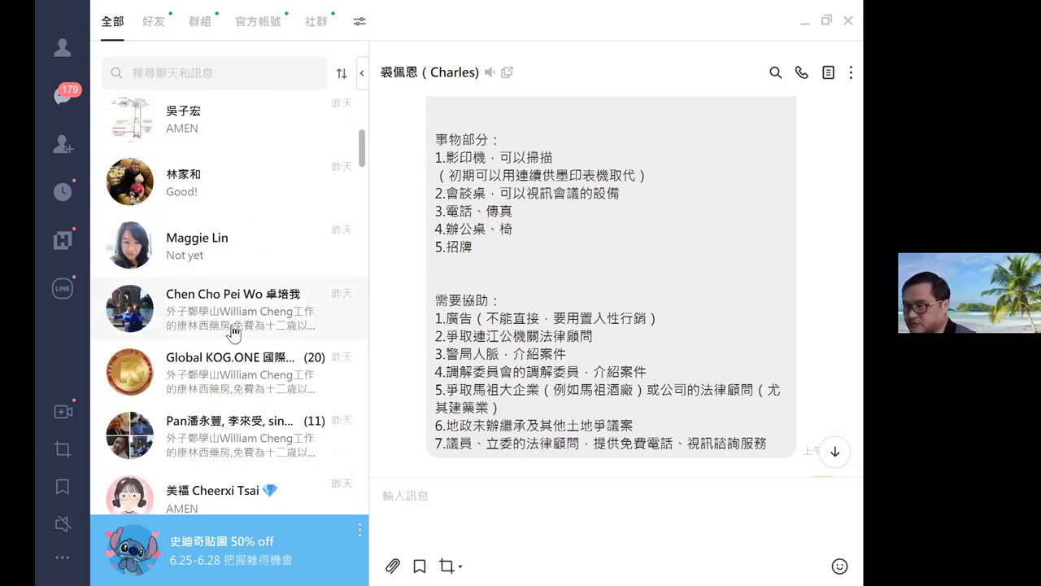
pyautogui.scroll(1, 235, 309)
pyautogui.click(238, 273)
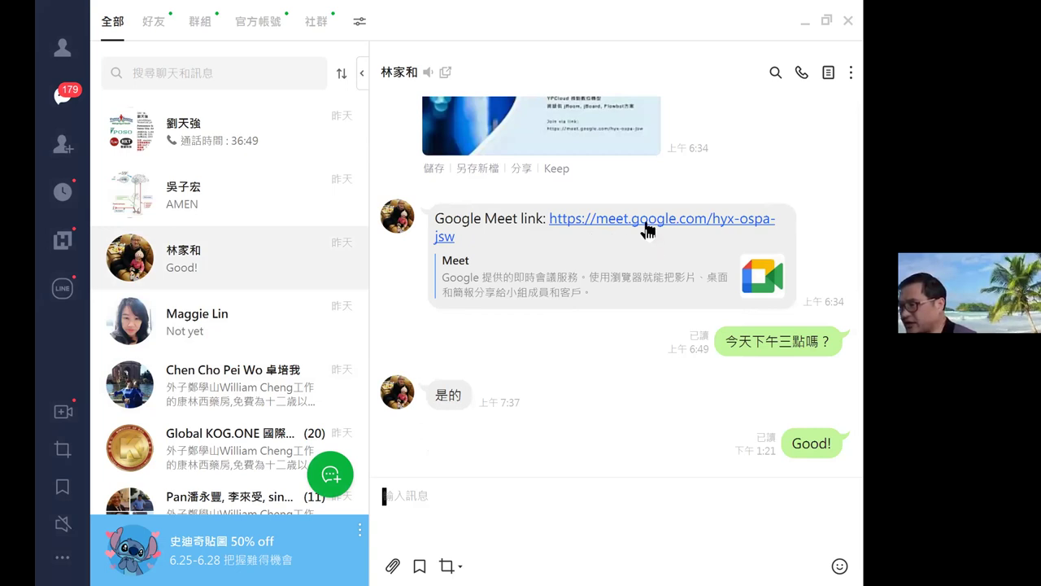
# Step: Look back through the conversation to the shared brochure images and view the images sent on 2021.6.19 at full size
pyautogui.scroll(1, 577, 370)
pyautogui.scroll(2, 579, 373)
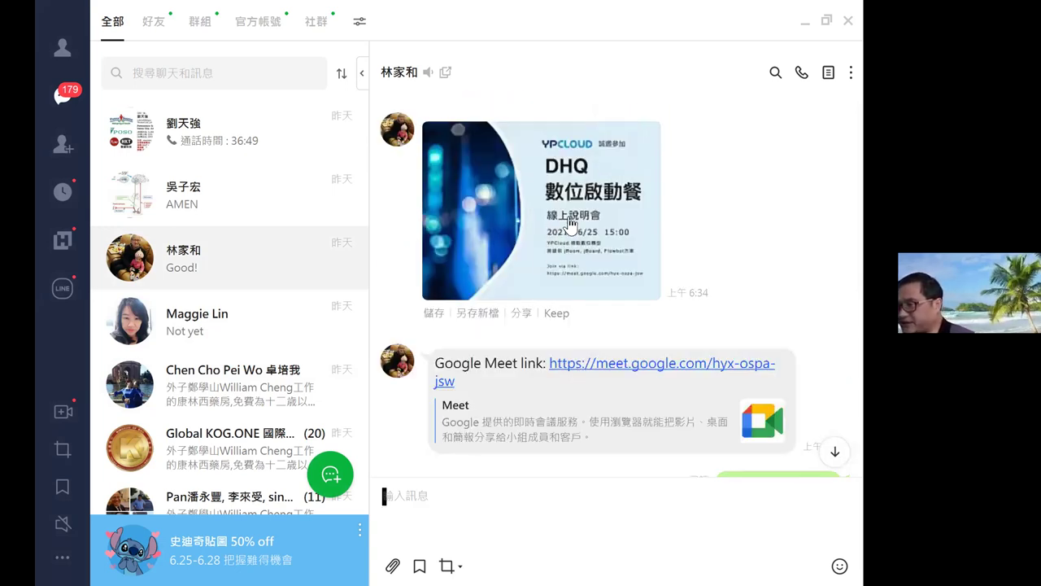
pyautogui.scroll(10, 572, 244)
pyautogui.scroll(10, 571, 216)
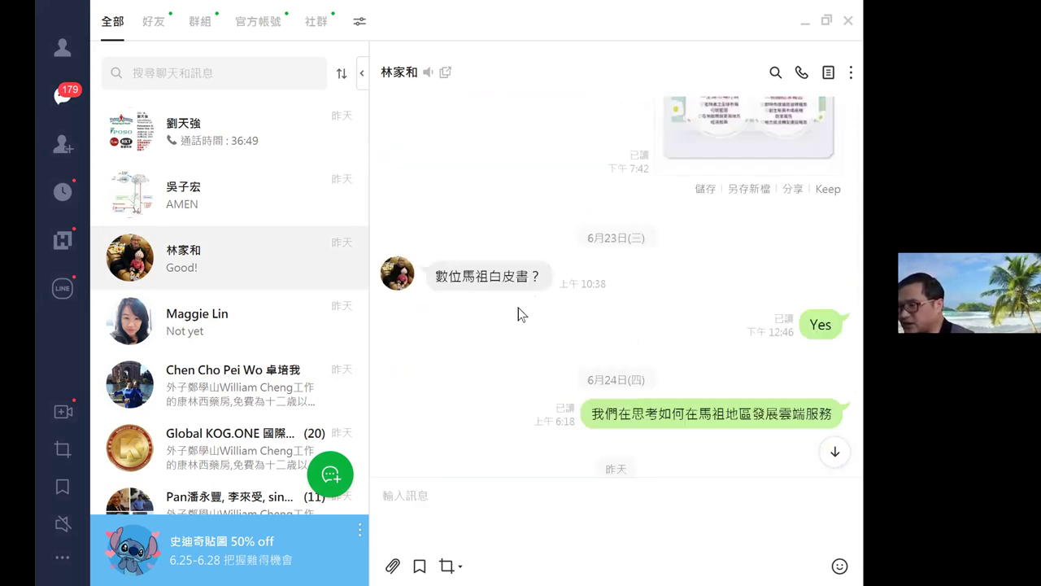
pyautogui.scroll(5, 527, 285)
pyautogui.scroll(10, 527, 284)
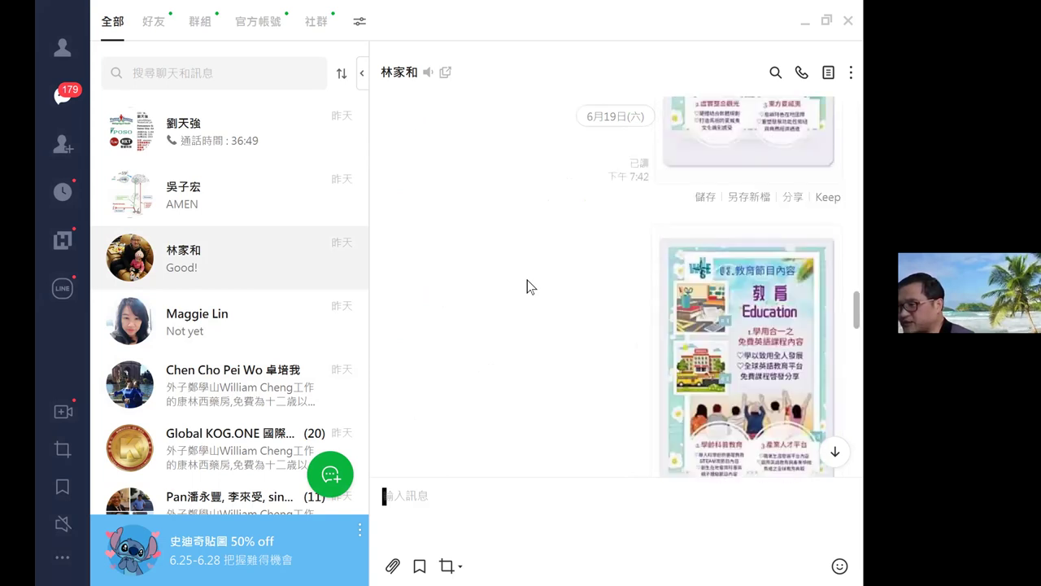
pyautogui.scroll(5, 527, 284)
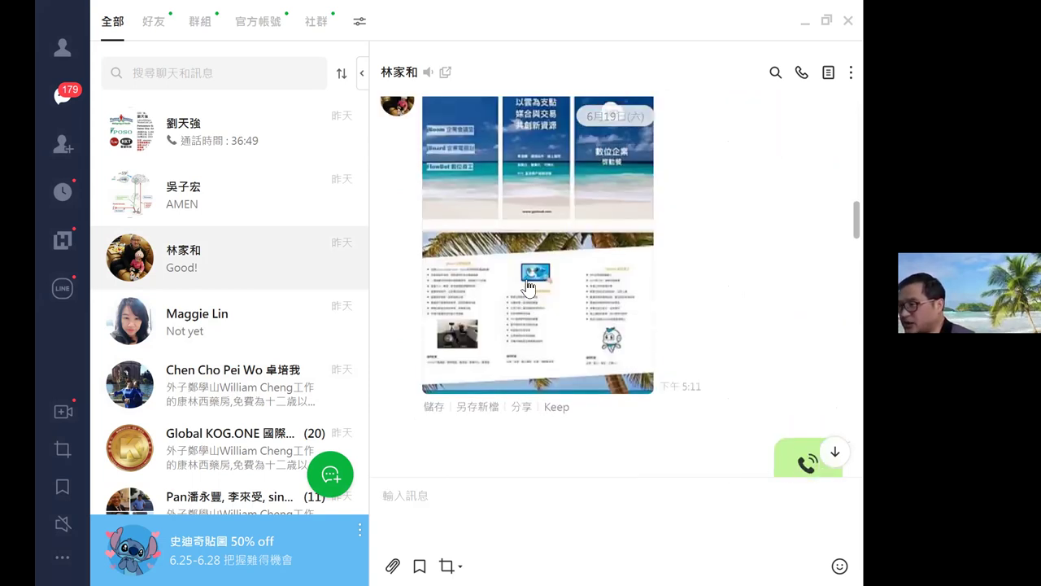
pyautogui.scroll(-4, 551, 251)
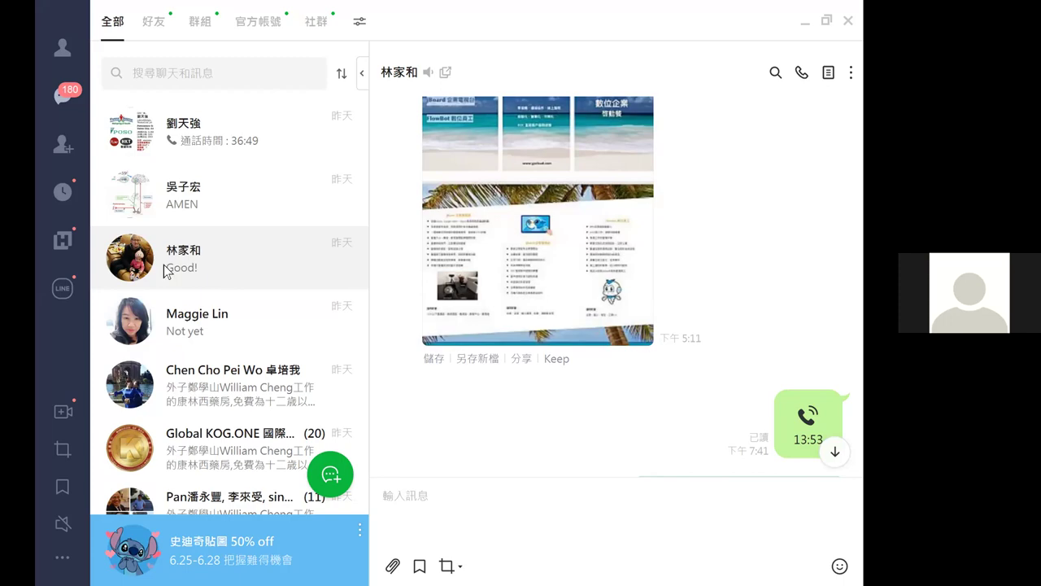
pyautogui.click(458, 301)
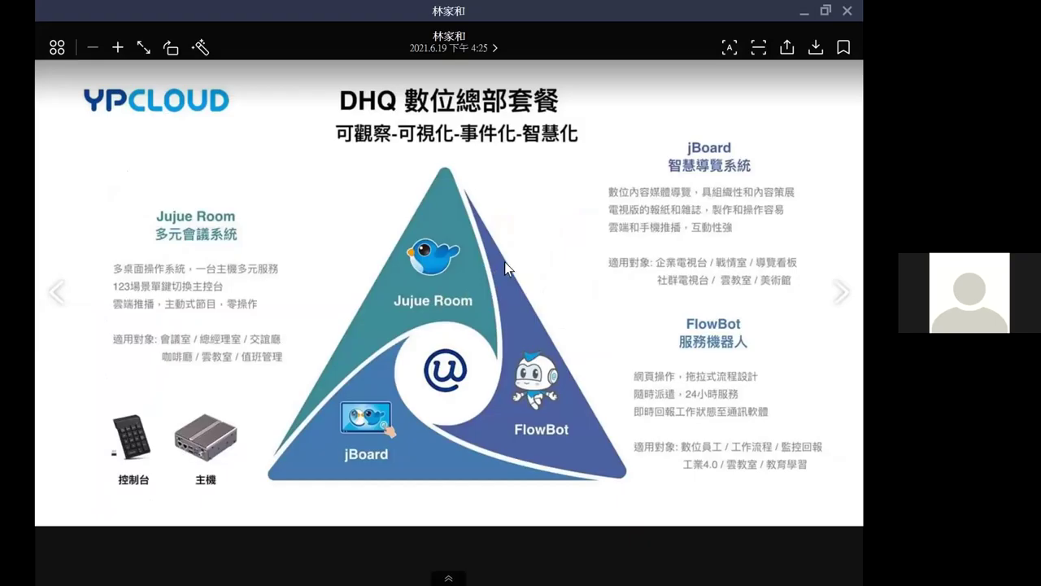
pyautogui.click(59, 301)
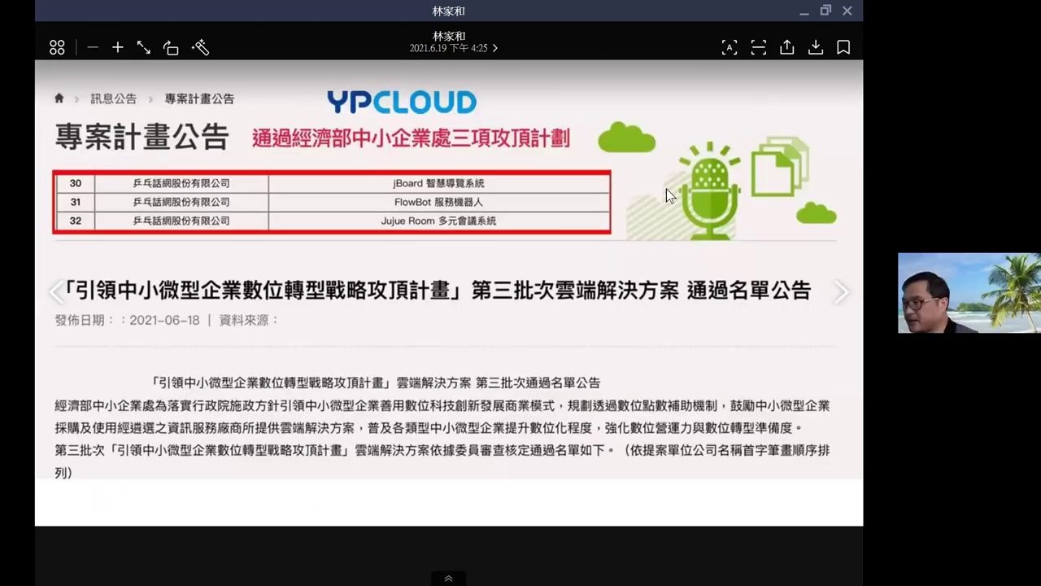
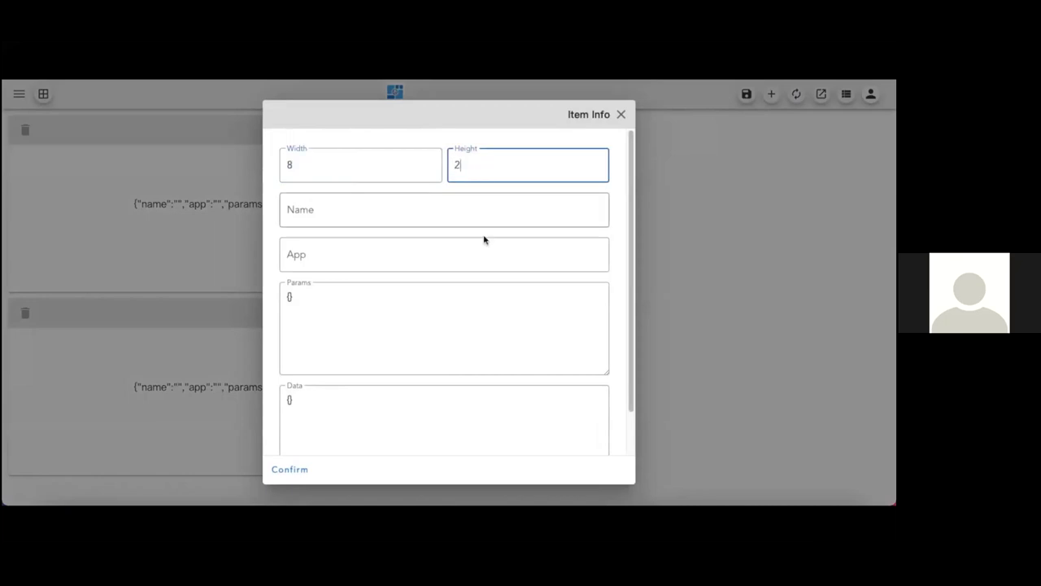
# Step: Confirm the 8-wide, 2-high item on the jBuilder board, and add a 4-wide item in the free space beside it
pyautogui.click(425, 311)
pyautogui.click(289, 469)
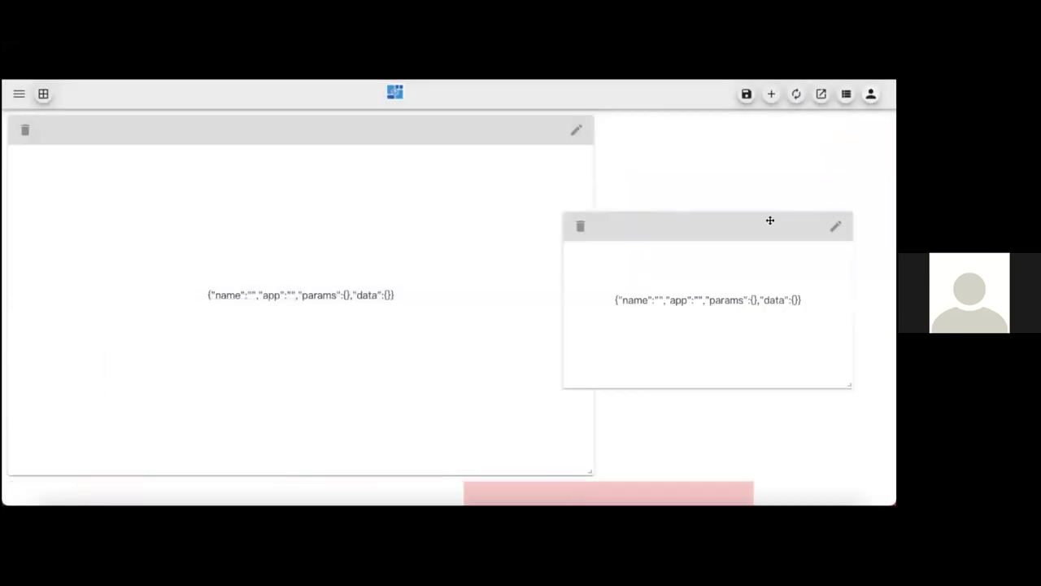
pyautogui.click(771, 93)
pyautogui.click(427, 495)
pyautogui.click(306, 162)
pyautogui.press('BackSpace')
pyautogui.write('4')
pyautogui.click(289, 469)
pyautogui.moveTo(289, 481); pyautogui.dragTo(752, 285)
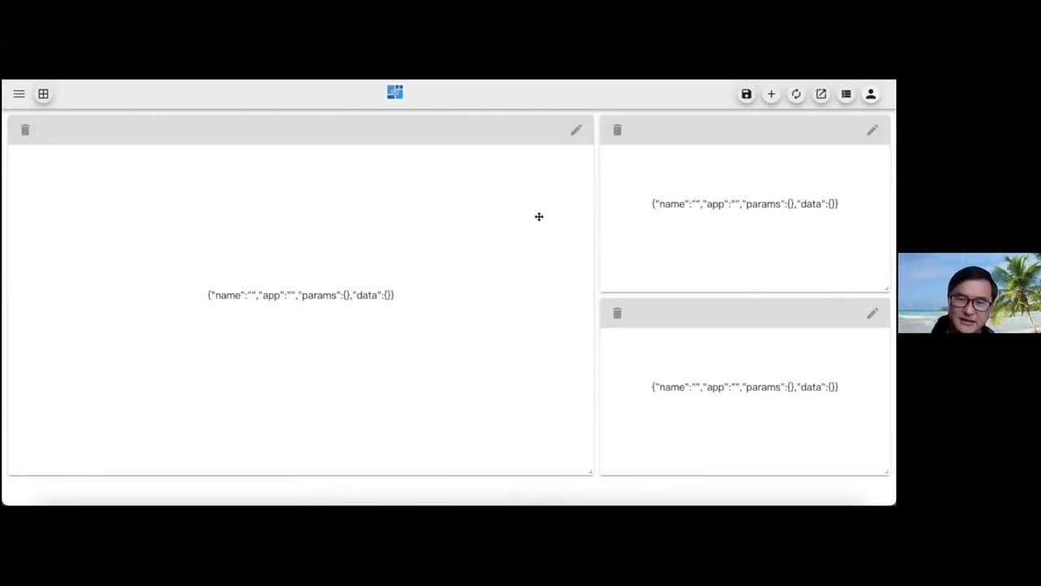
# Step: Name the large item website and set its app to page://url
pyautogui.click(578, 131)
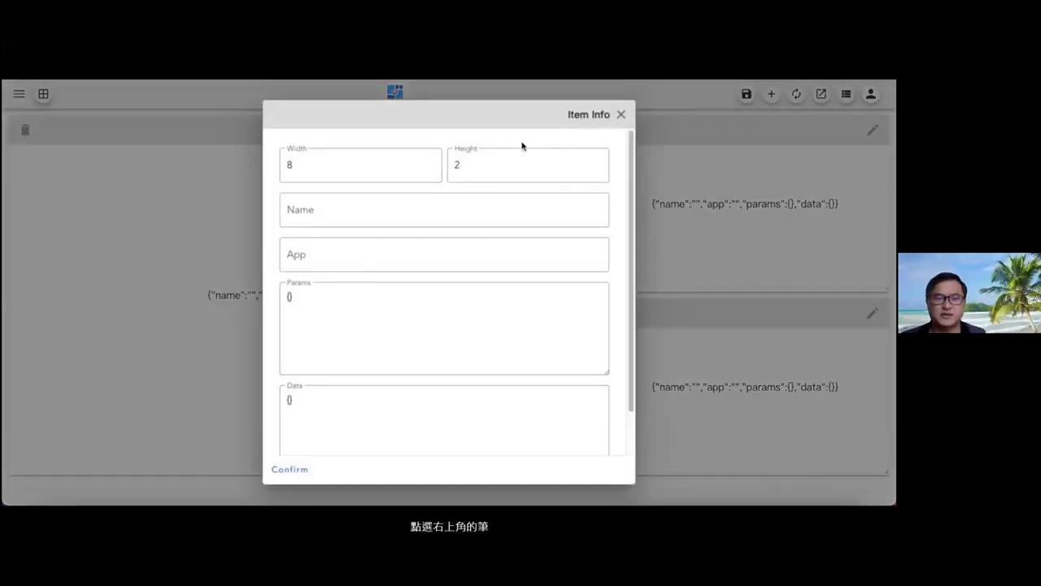
pyautogui.click(351, 206)
pyautogui.write('we')
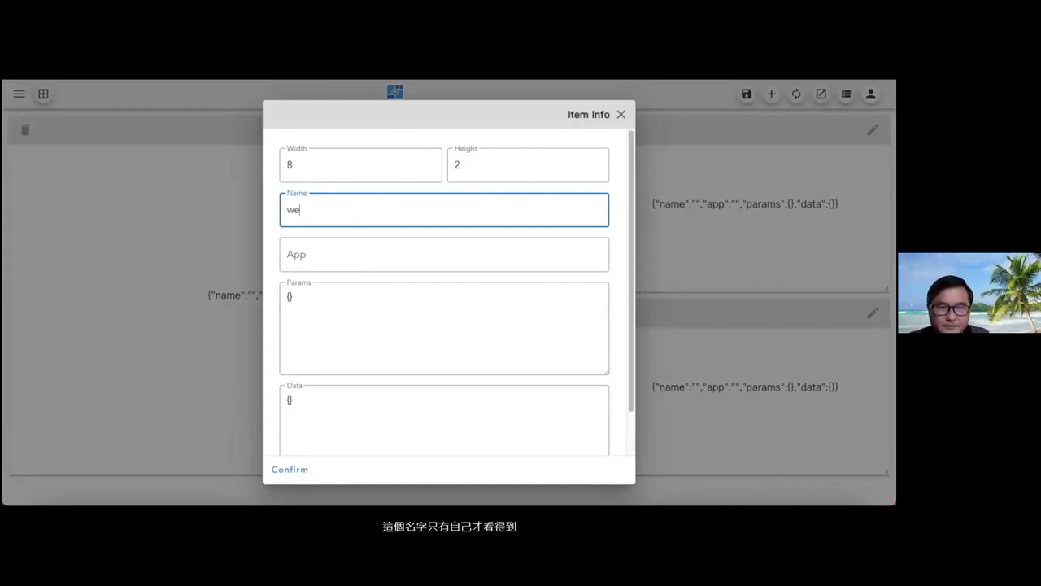
pyautogui.write('bsite')
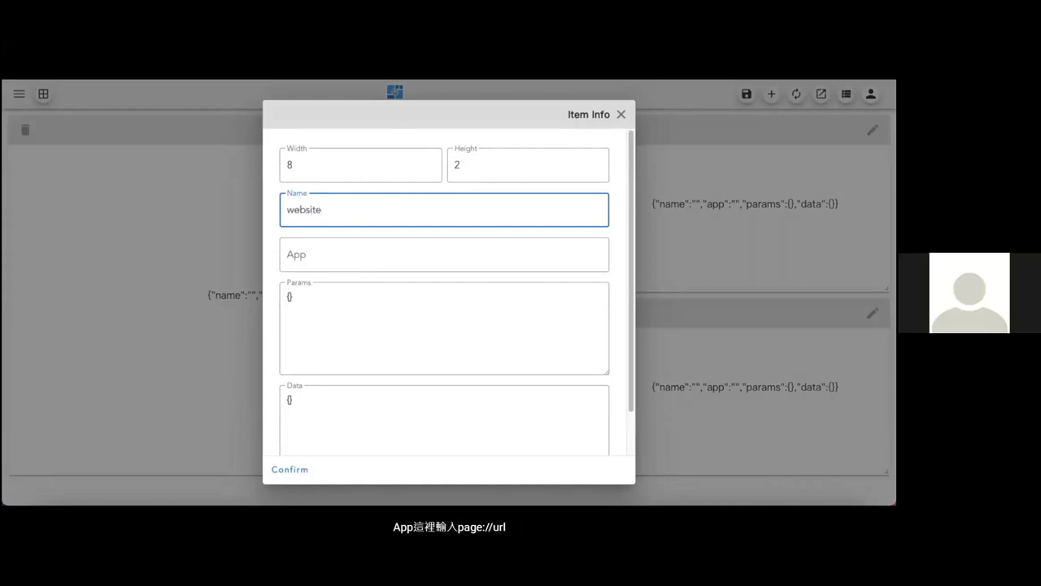
pyautogui.click(313, 247)
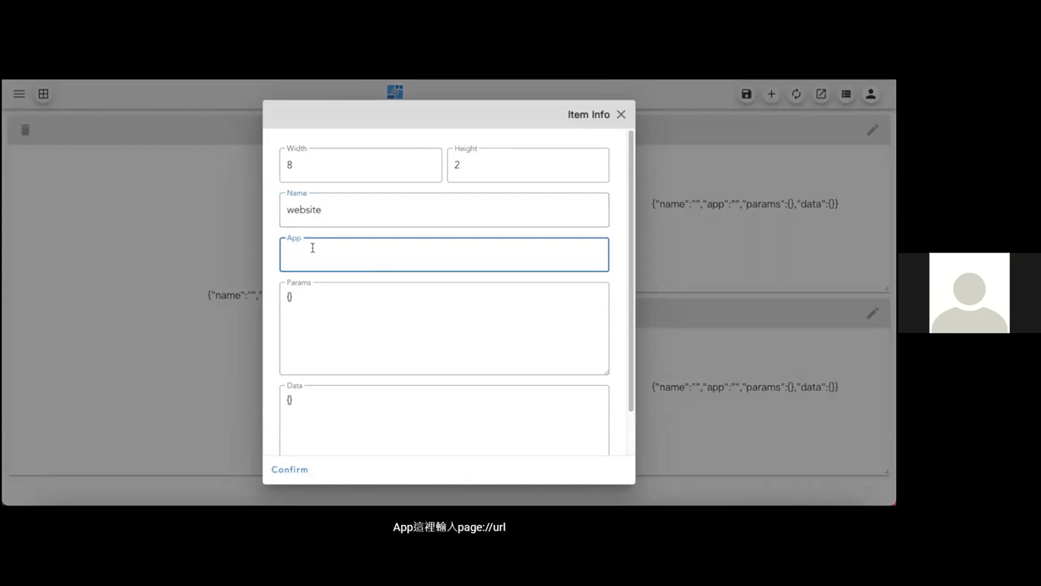
pyautogui.write('page://url')
pyautogui.click(290, 296)
pyautogui.write('"ur')
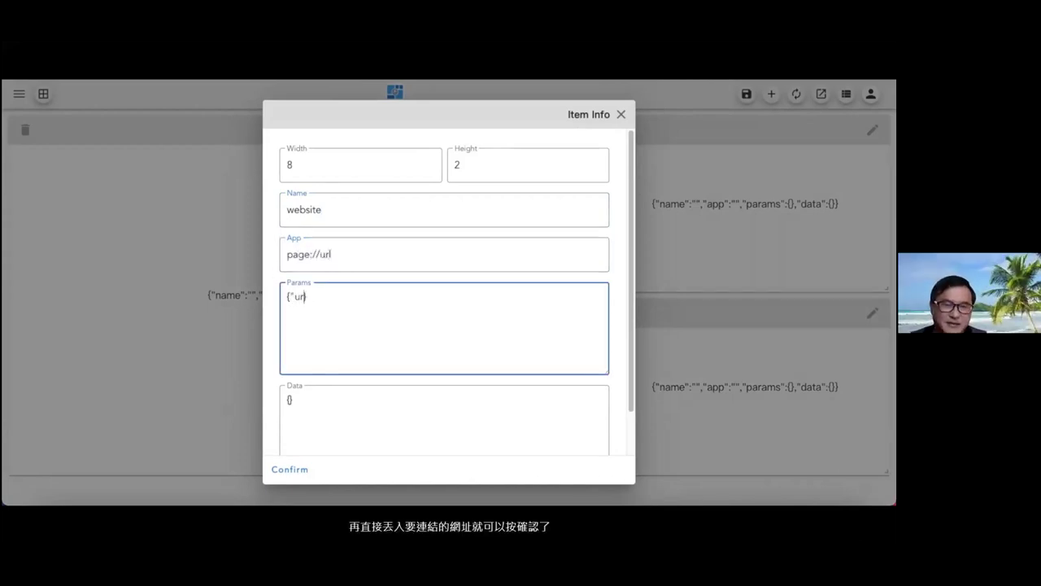
pyautogui.write('l":"')
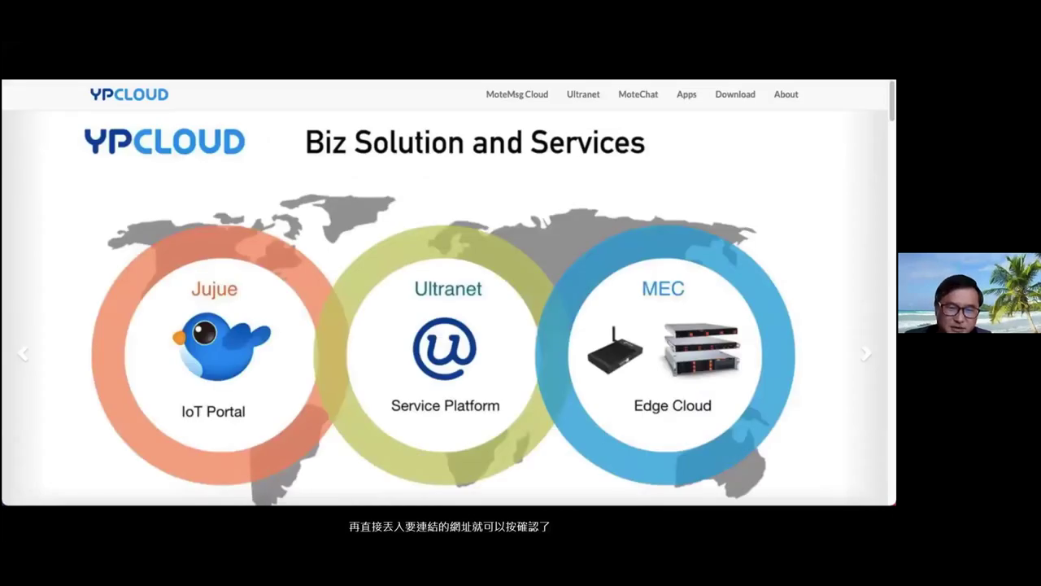
pyautogui.write('https://www.ypcloud.com/')
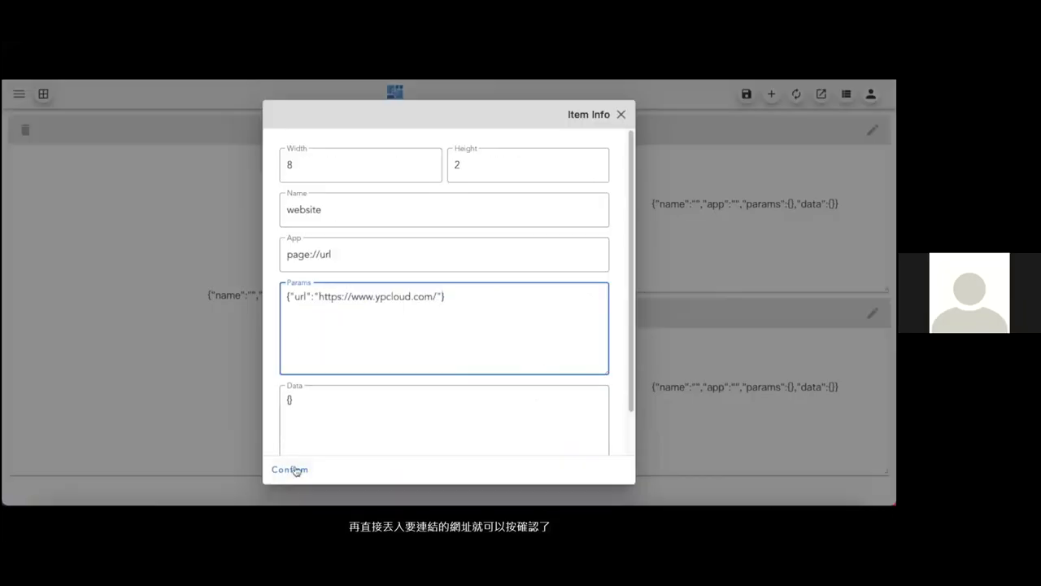
pyautogui.click(296, 471)
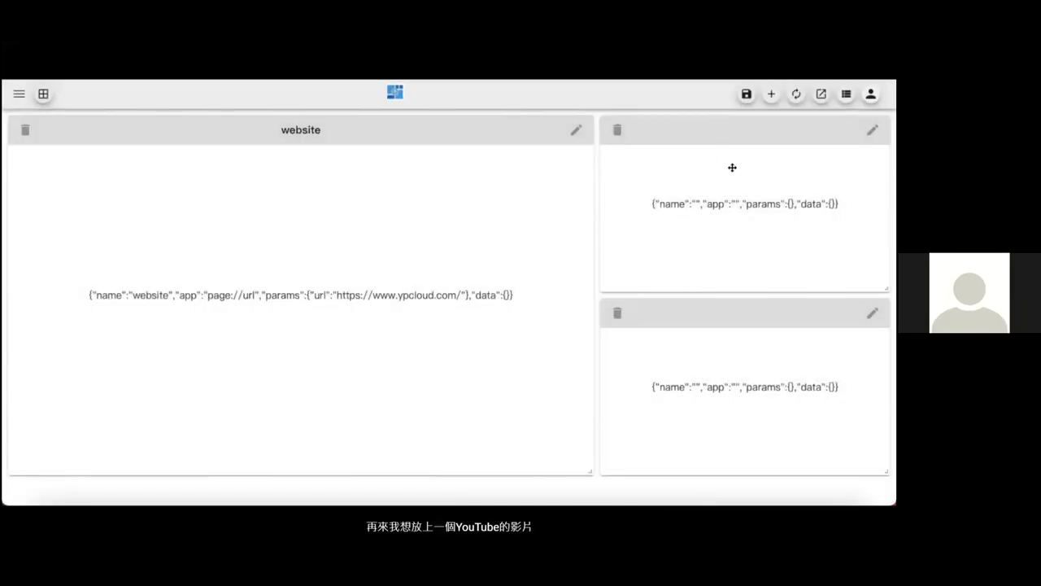
pyautogui.click(872, 130)
pyautogui.click(415, 221)
pyautogui.write('you')
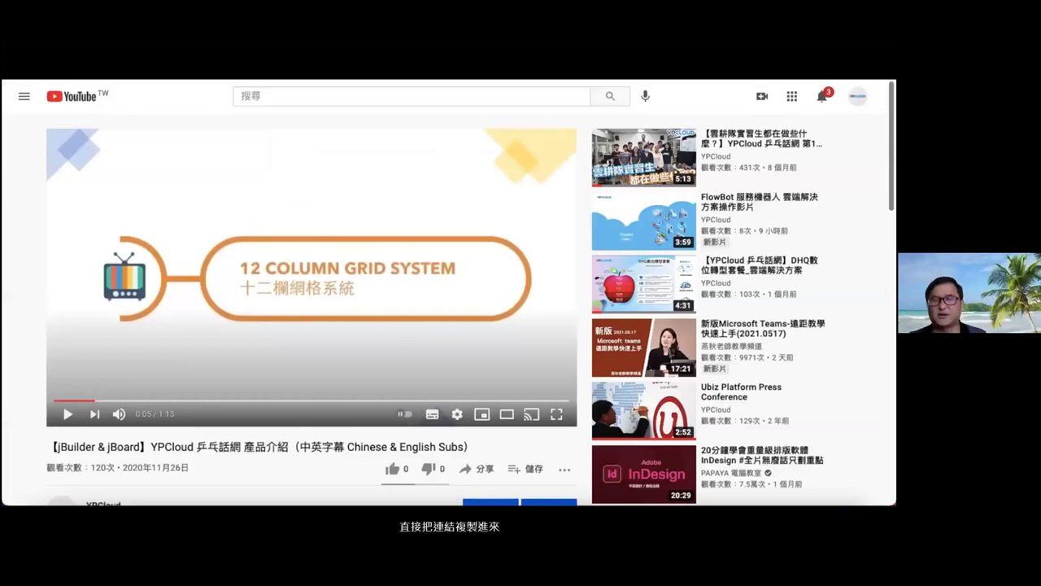
pyautogui.click(342, 256)
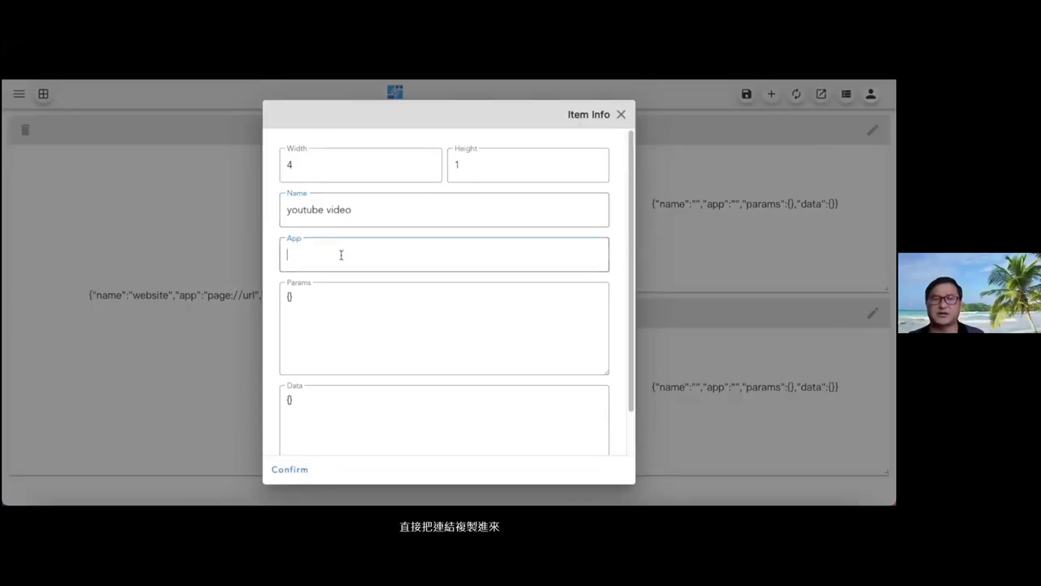
pyautogui.write('https://www.youtube.com/watch?v=NGjZon2XSK0')
pyautogui.click(289, 471)
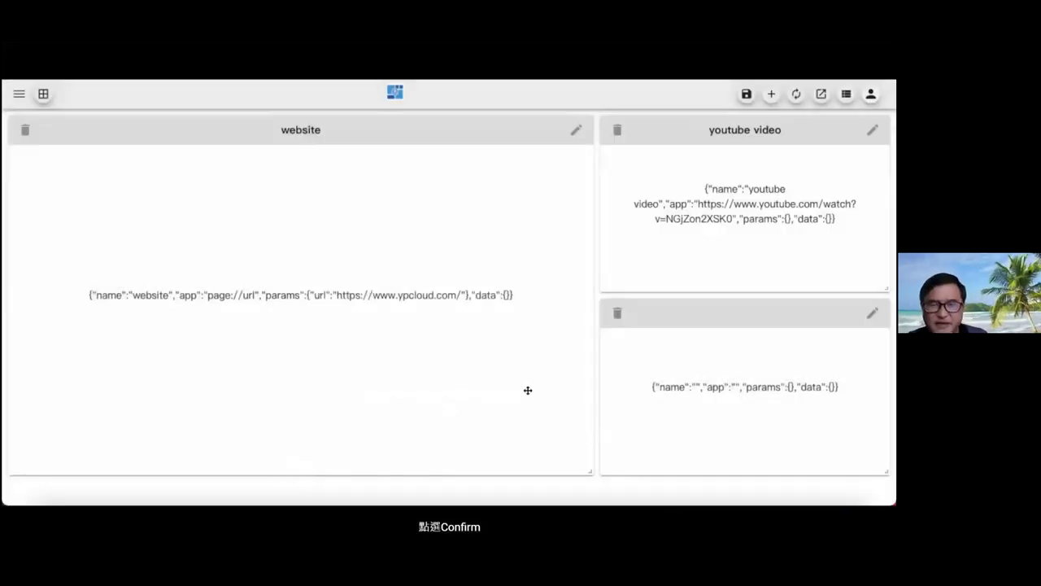
# Step: Name the lower small item slider and set its app to page://slider
pyautogui.click(871, 316)
pyautogui.click(388, 213)
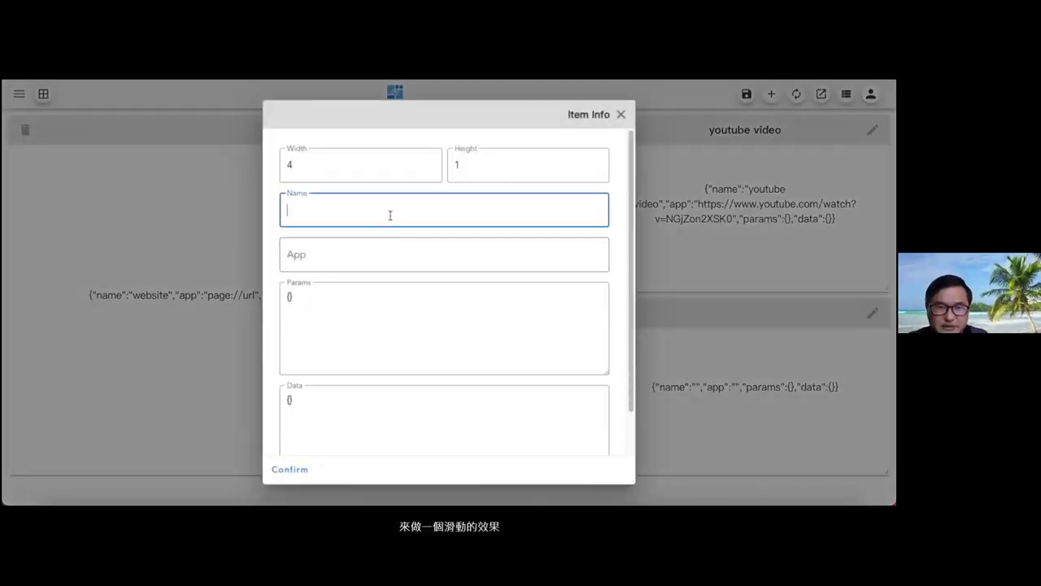
pyautogui.write('slider')
pyautogui.click(366, 262)
pyautogui.write('page://')
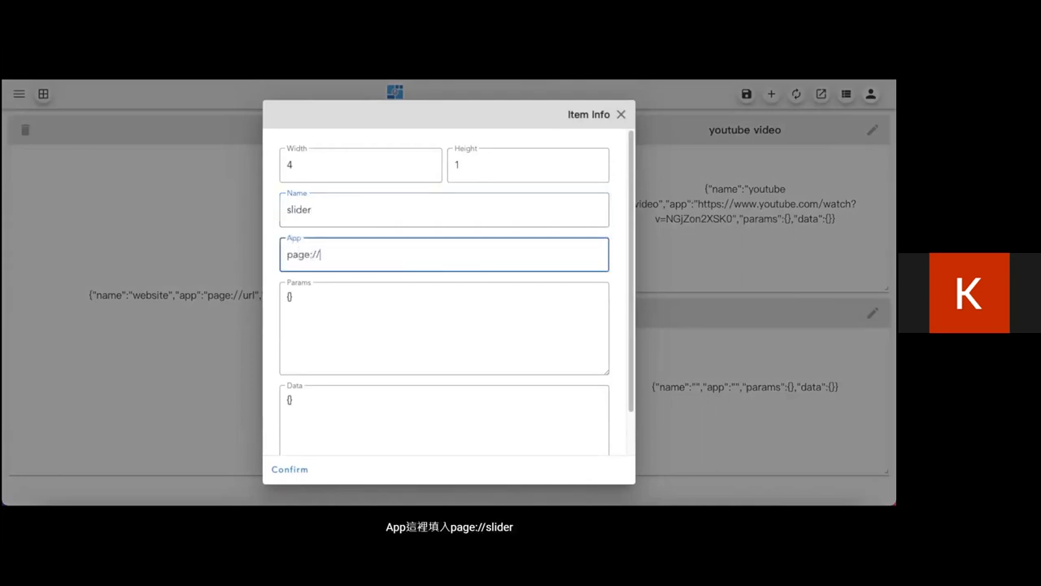
# Step: Begin the slider item's params with a "json" key
pyautogui.click(382, 290)
pyautogui.press('Left')
pyautogui.write('"json')
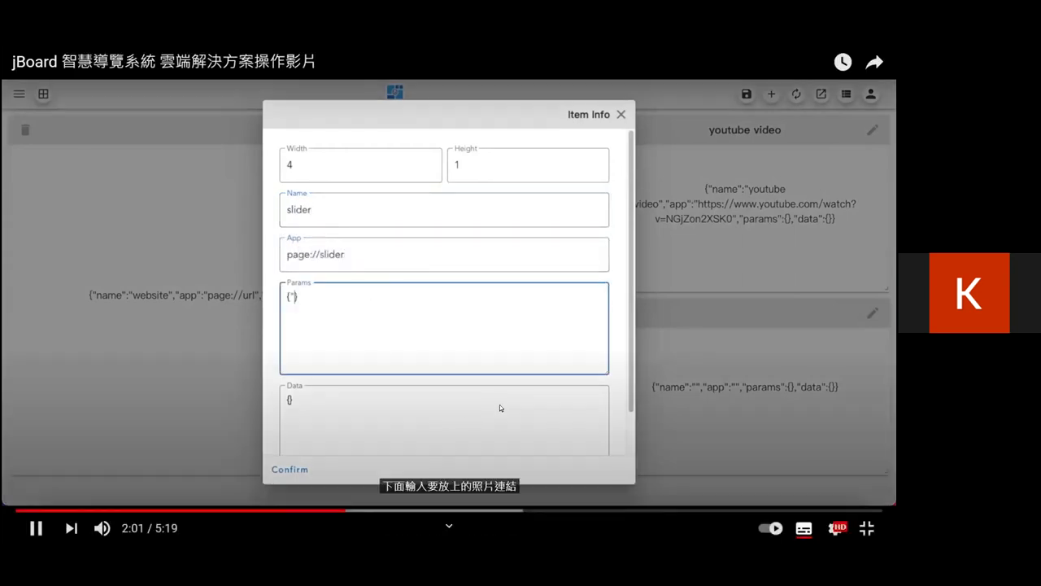
pyautogui.write('":')
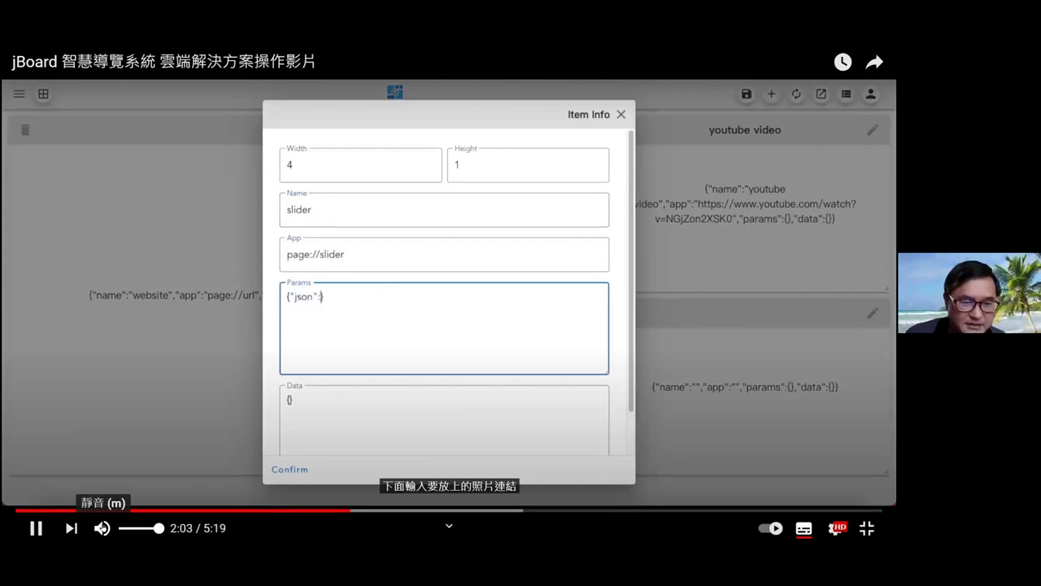
# Step: Mute and pause the jBoard tutorial video, and rewind it to 1:55
pyautogui.click(102, 527)
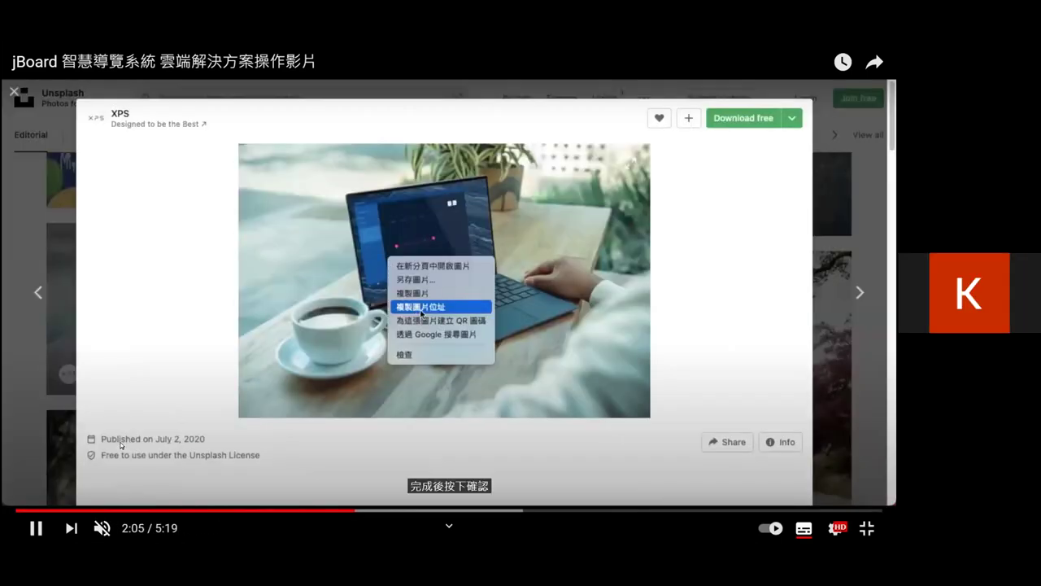
pyautogui.click(120, 445)
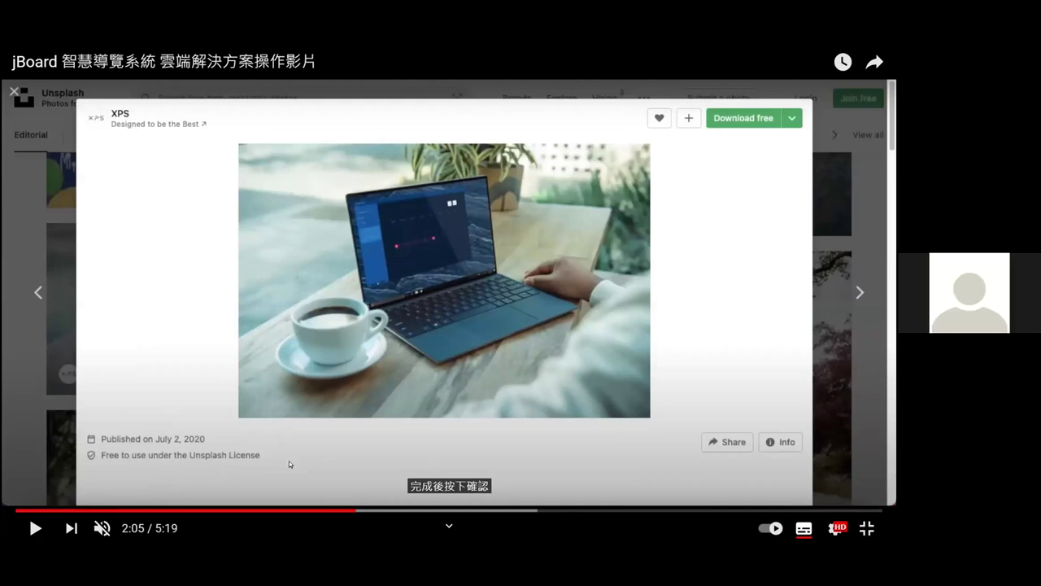
pyautogui.click(330, 511)
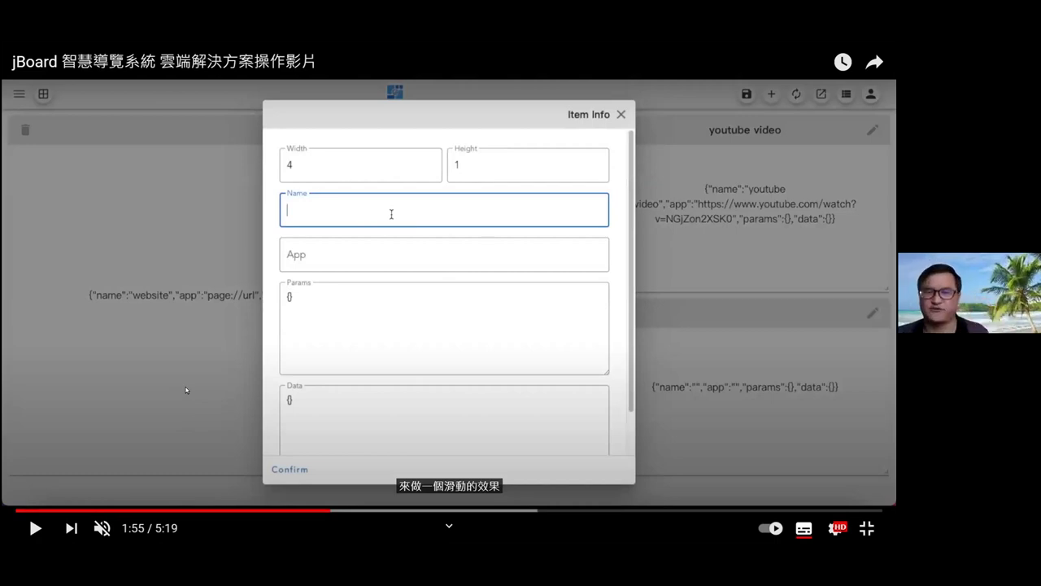
# Step: Resume the jBoard tutorial video with sound and rewind it to replay the slider section
pyautogui.press('space')
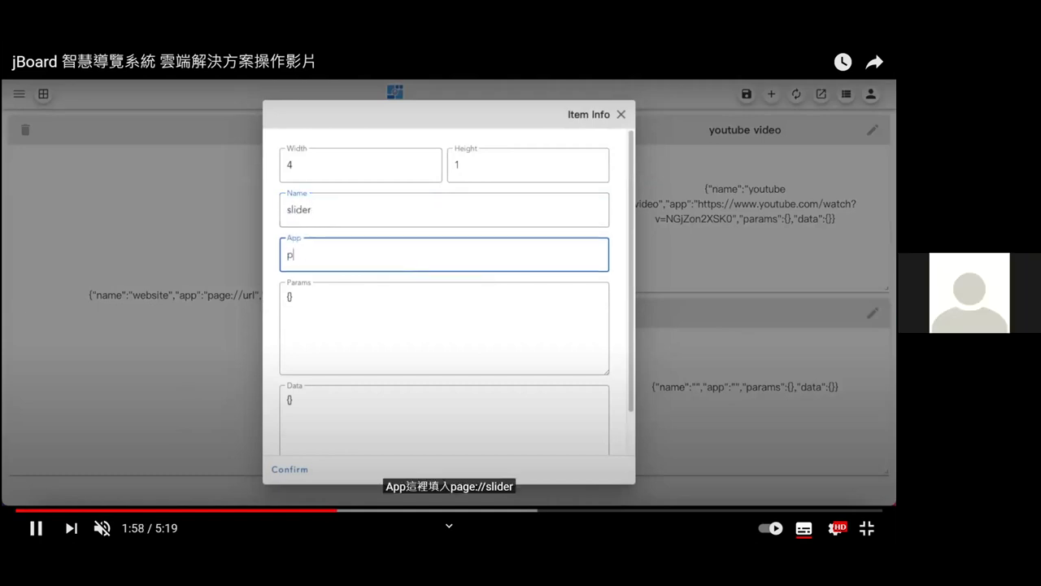
pyautogui.click(101, 528)
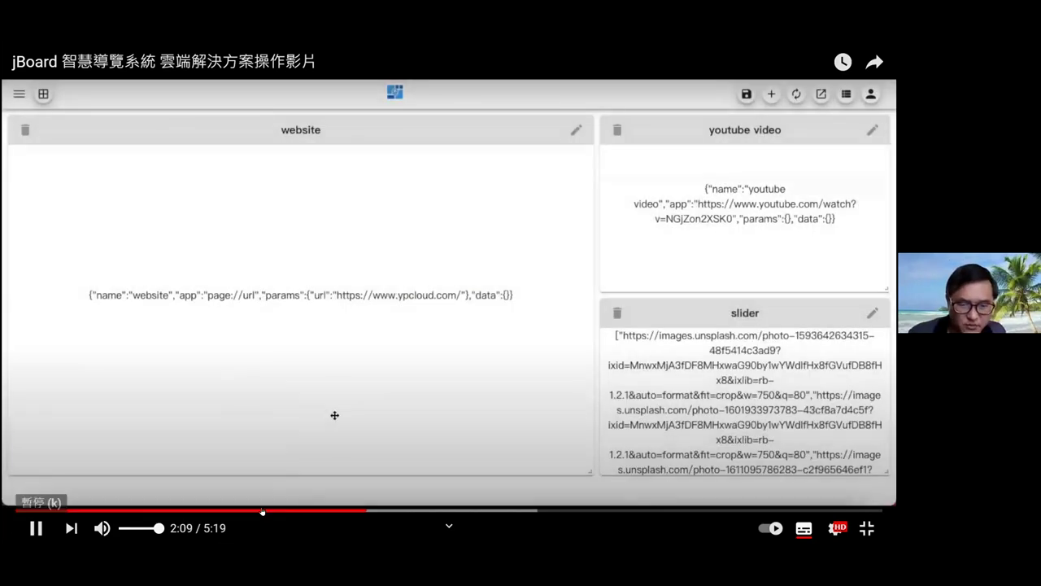
pyautogui.click(325, 510)
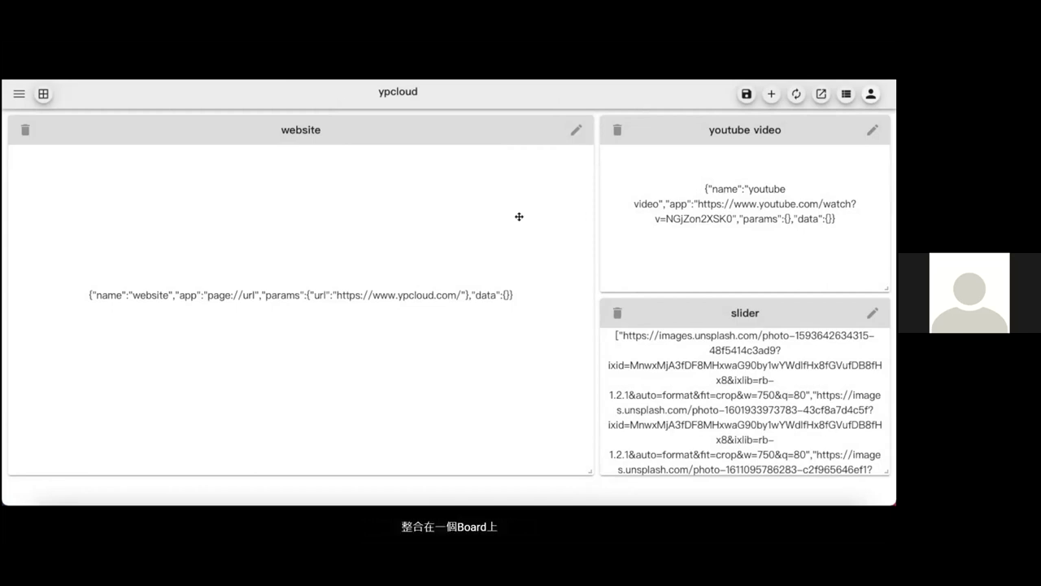
# Step: Open the Dock Builder and add a dock page titled Homepage with jujue.jpg as its icon
pyautogui.click(43, 95)
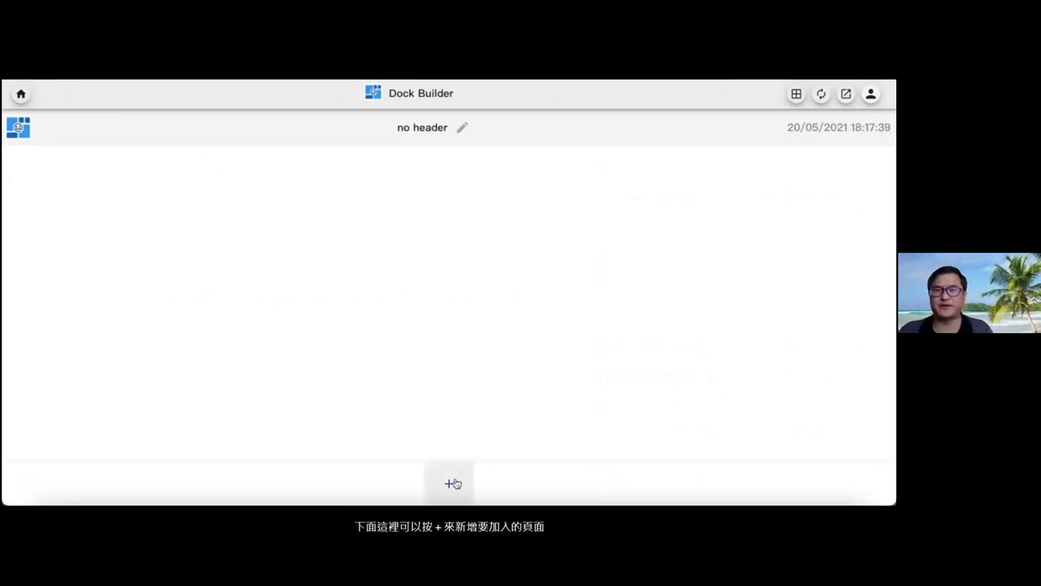
pyautogui.click(451, 484)
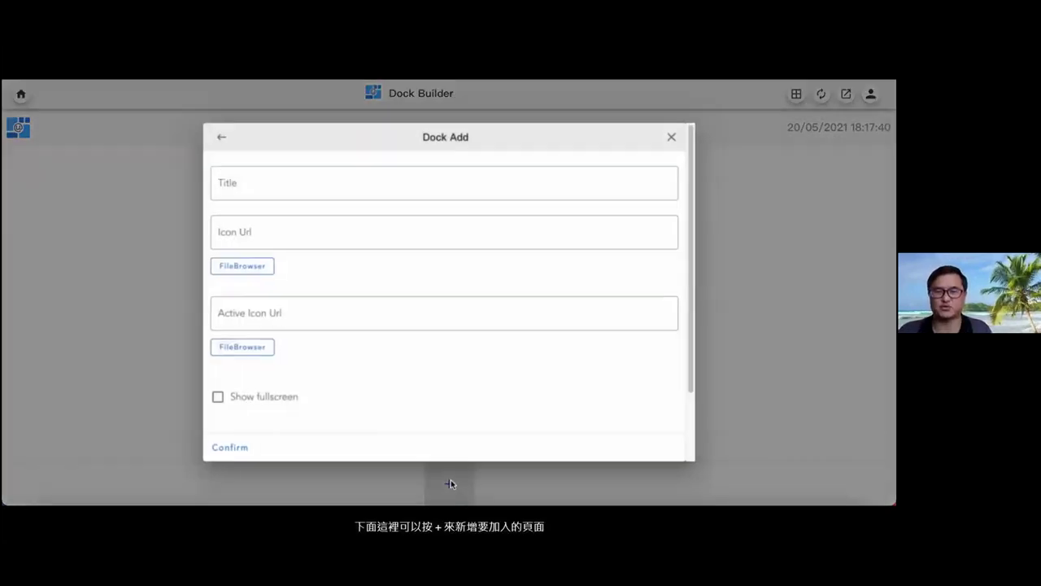
pyautogui.click(264, 190)
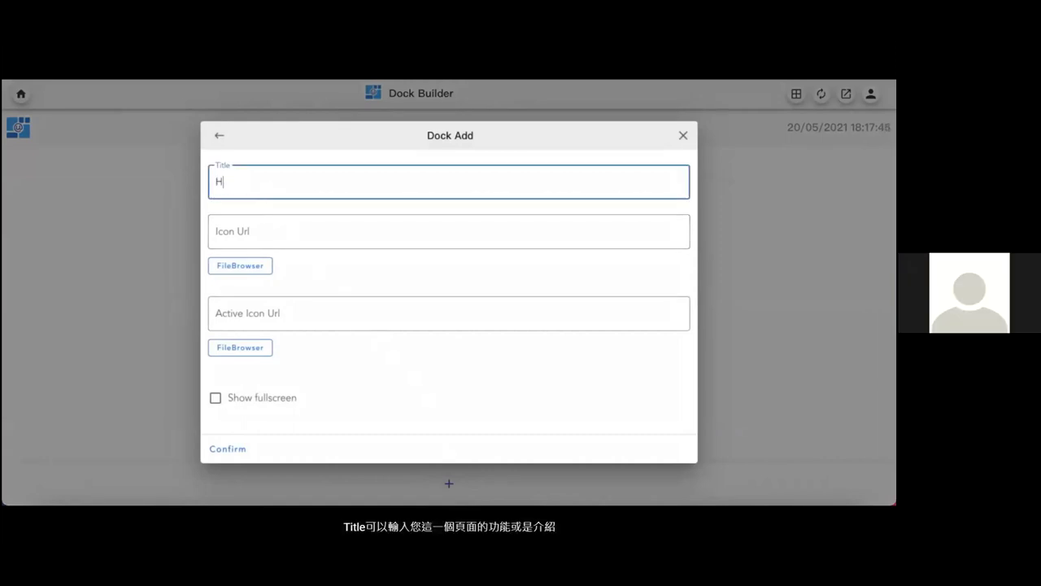
pyautogui.write('Homepage')
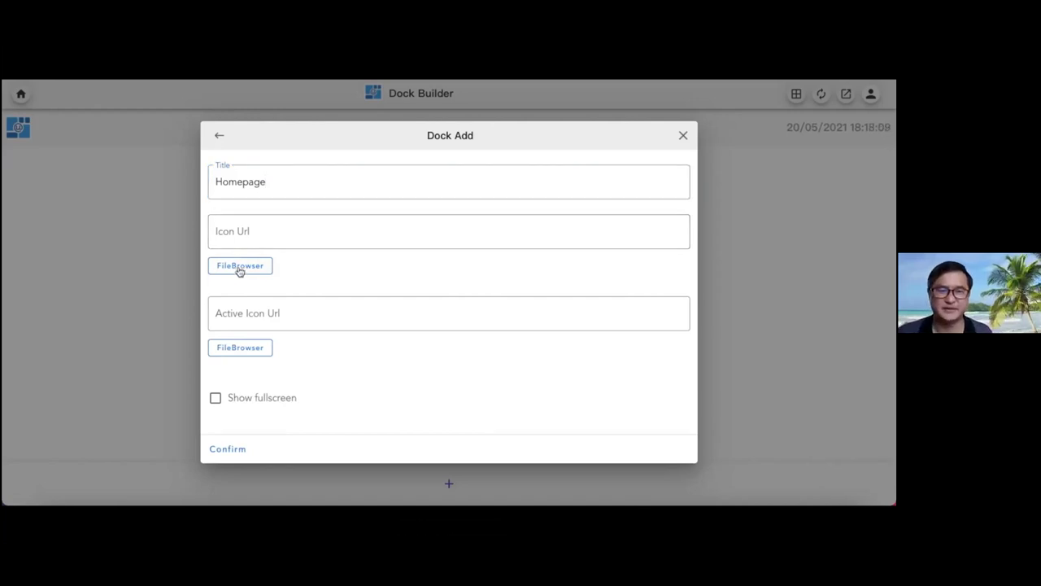
pyautogui.click(239, 268)
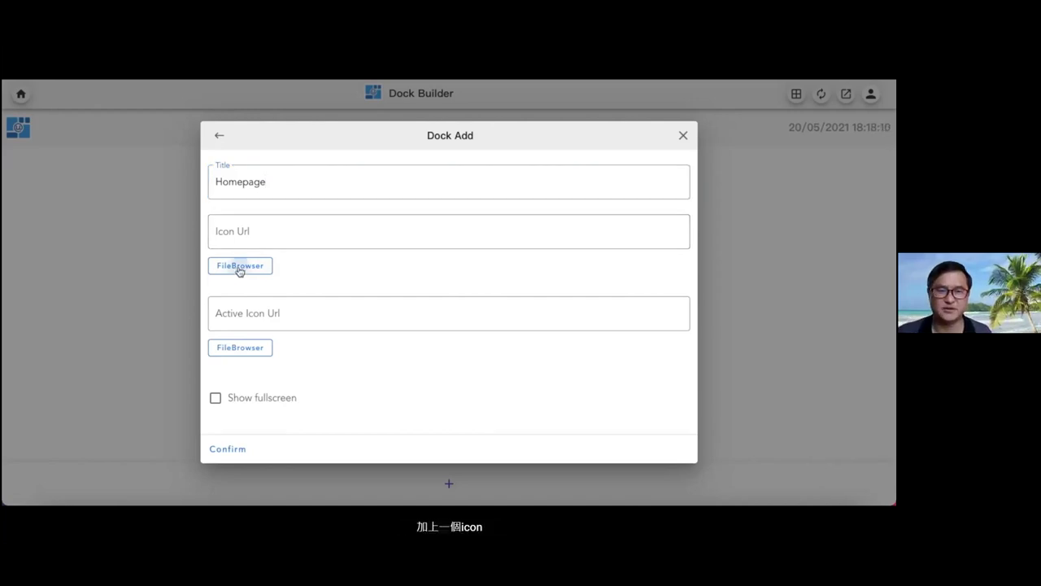
pyautogui.click(255, 247)
pyautogui.scroll(-4, 439, 325)
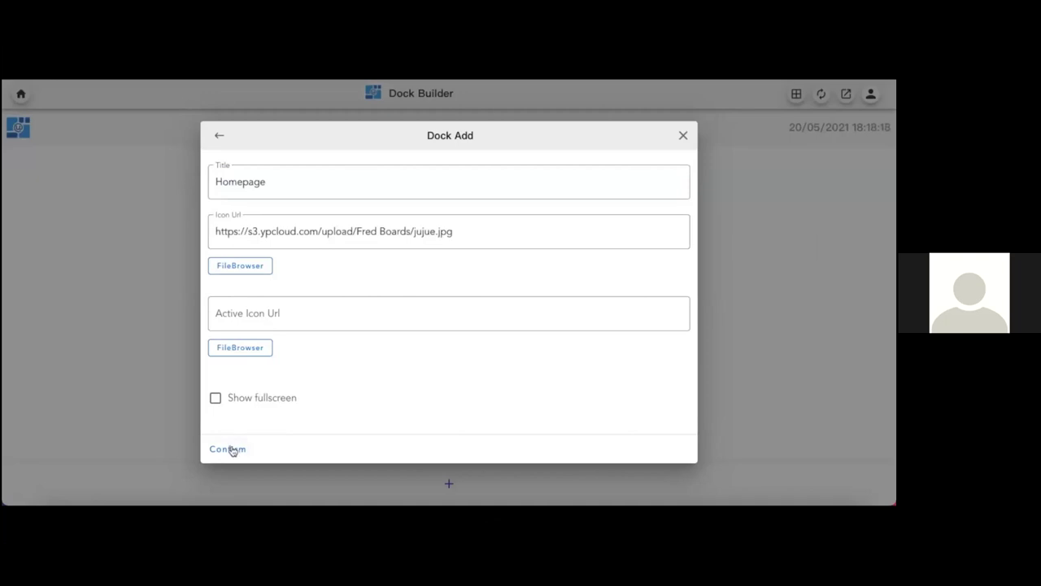
pyautogui.click(231, 449)
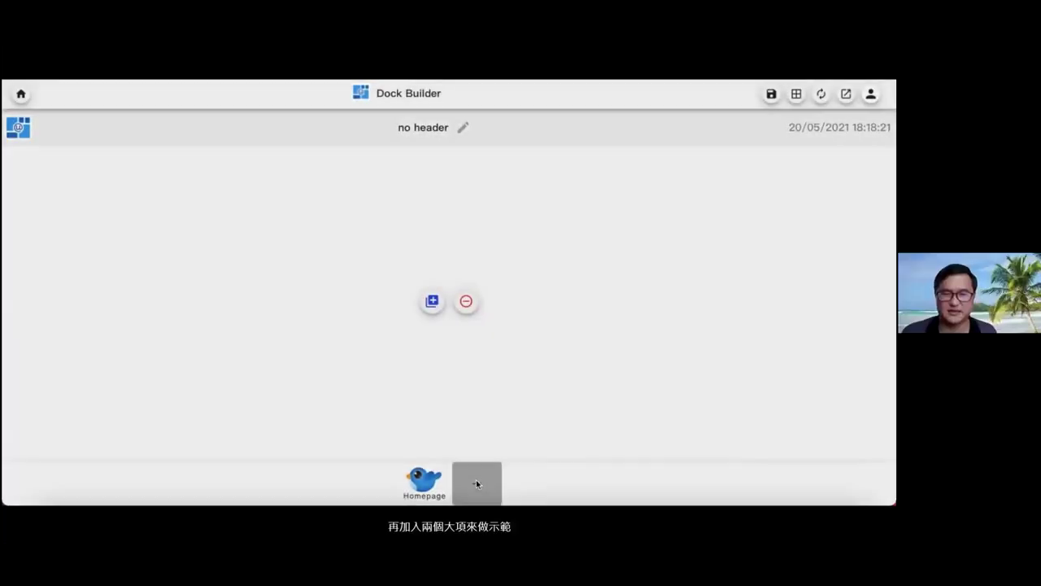
# Step: Add a dock page titled Second with an icon image picked from the uploaded files
pyautogui.click(477, 485)
pyautogui.click(284, 177)
pyautogui.write('Seco')
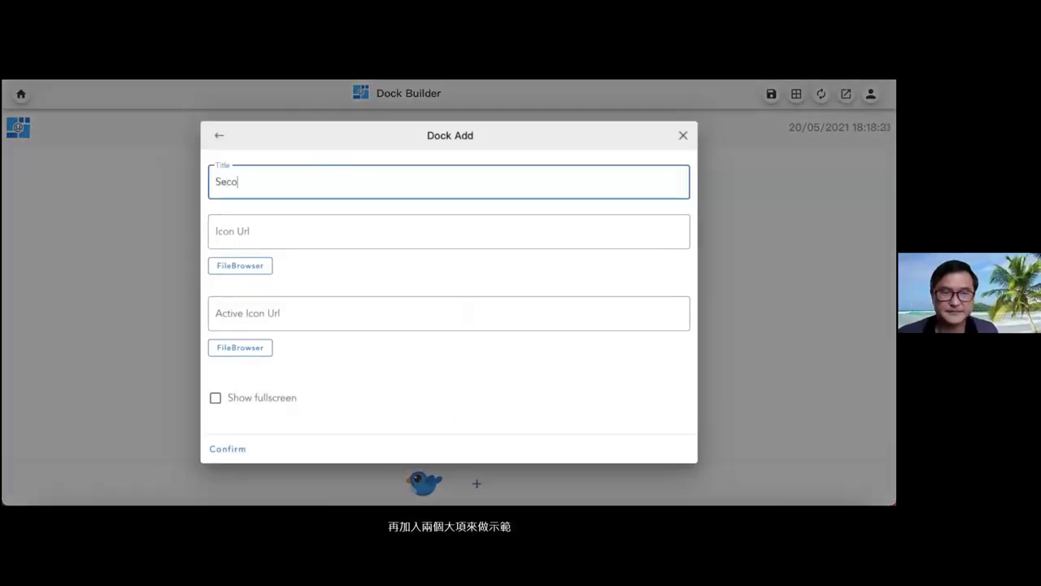
pyautogui.write('nd')
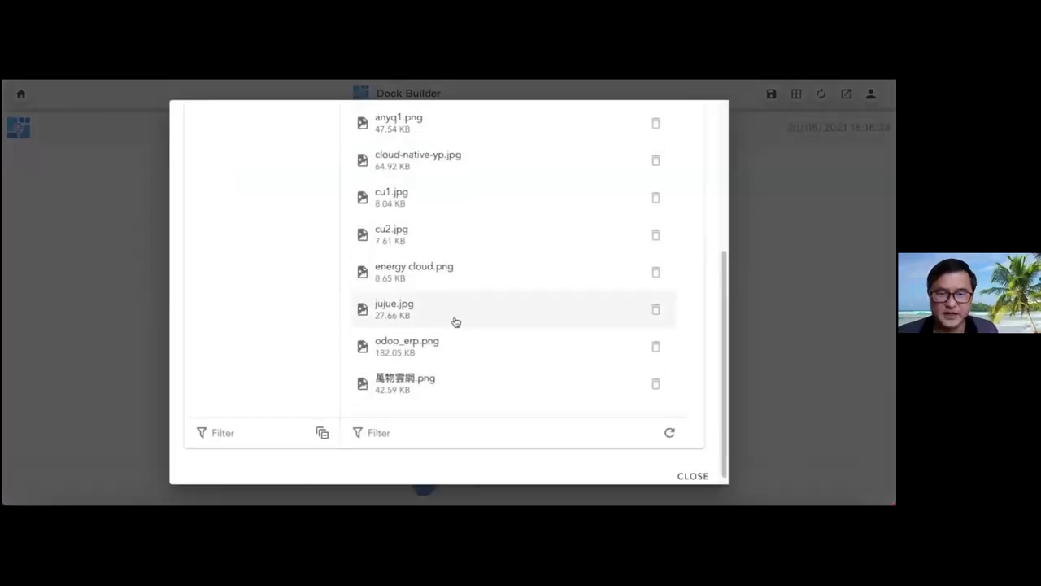
pyautogui.scroll(1, 454, 320)
pyautogui.scroll(1, 454, 320)
pyautogui.click(418, 252)
pyautogui.click(232, 445)
# Step: Add a dock page titled Third with Mote Sphere.png as its icon
pyautogui.click(498, 485)
pyautogui.click(274, 191)
pyautogui.write('Thi')
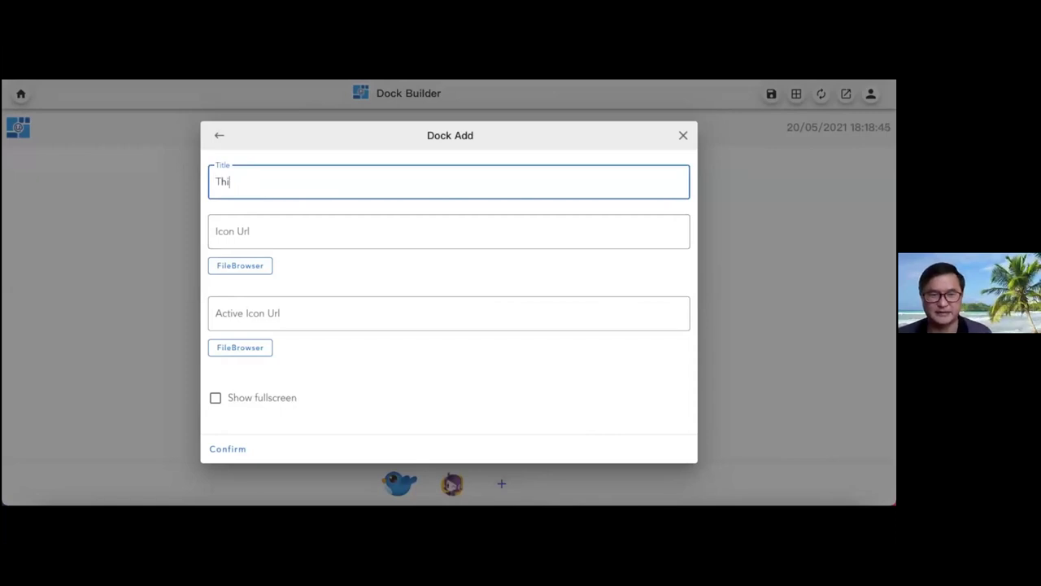
pyautogui.write('rd')
pyautogui.click(240, 265)
pyautogui.click(424, 258)
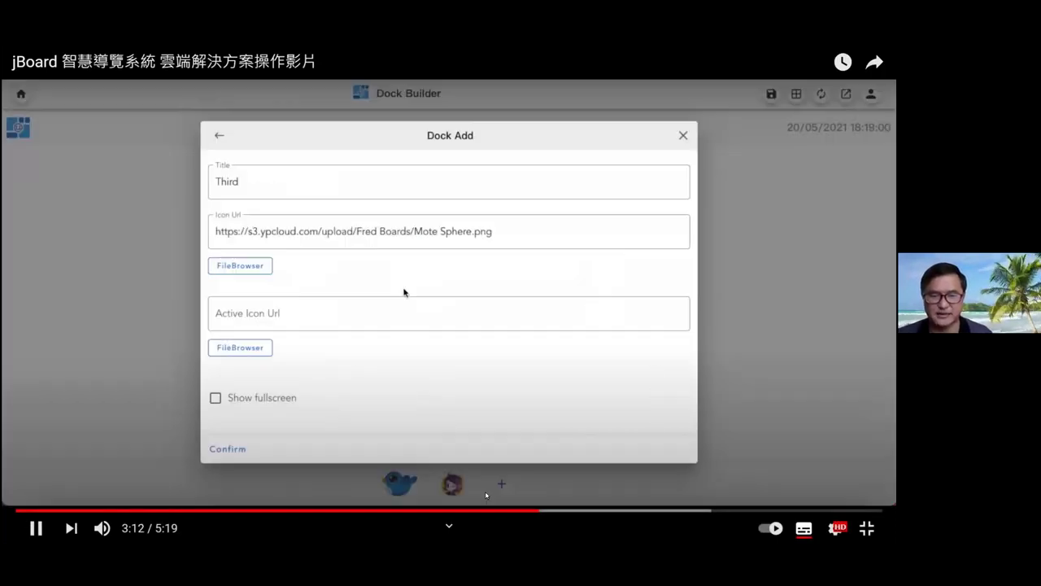
pyautogui.click(227, 448)
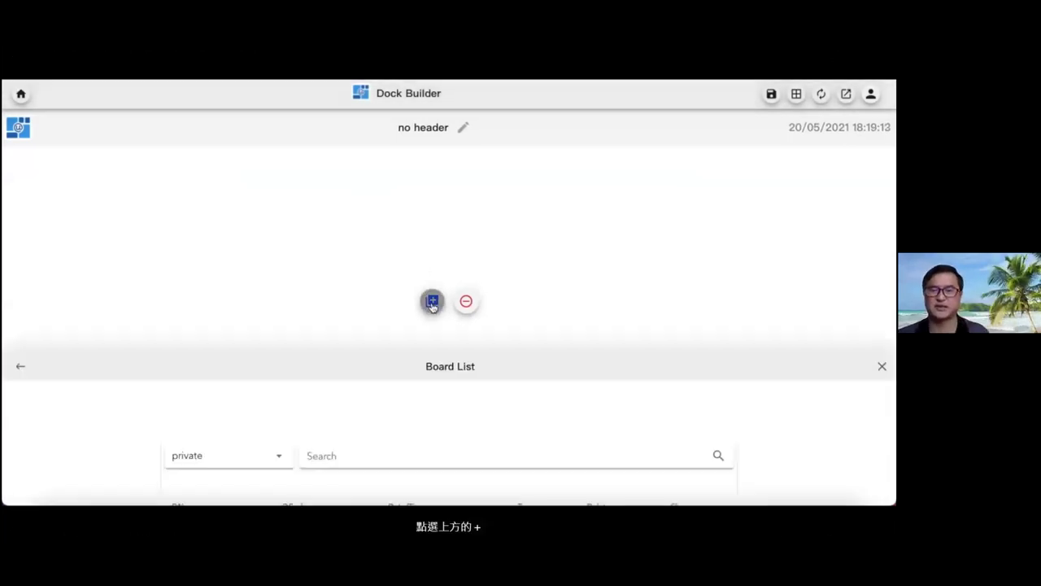
# Step: Open the board list for the Homepage dock page and look through the public boards
pyautogui.click(431, 302)
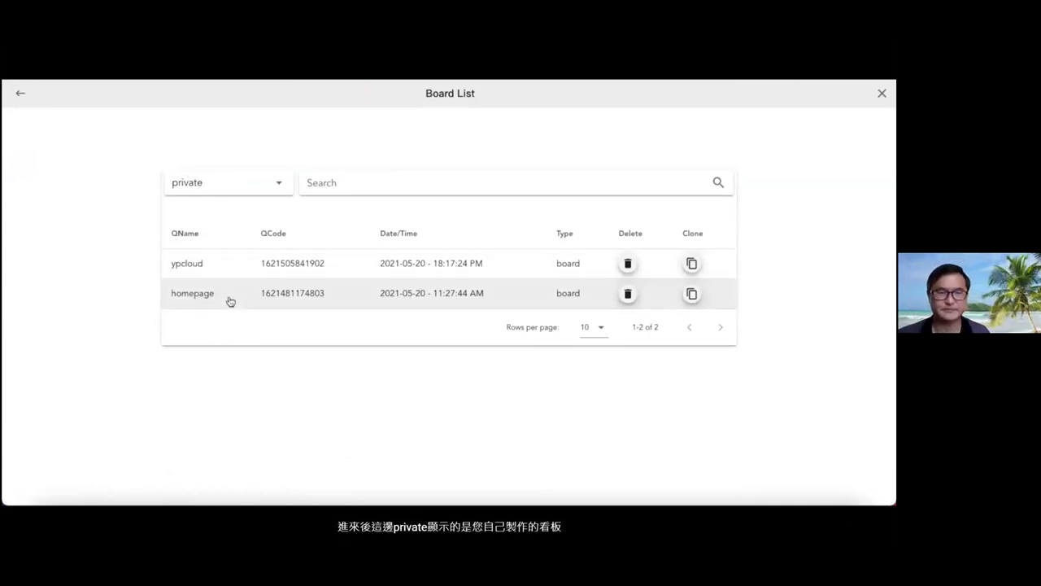
pyautogui.click(273, 189)
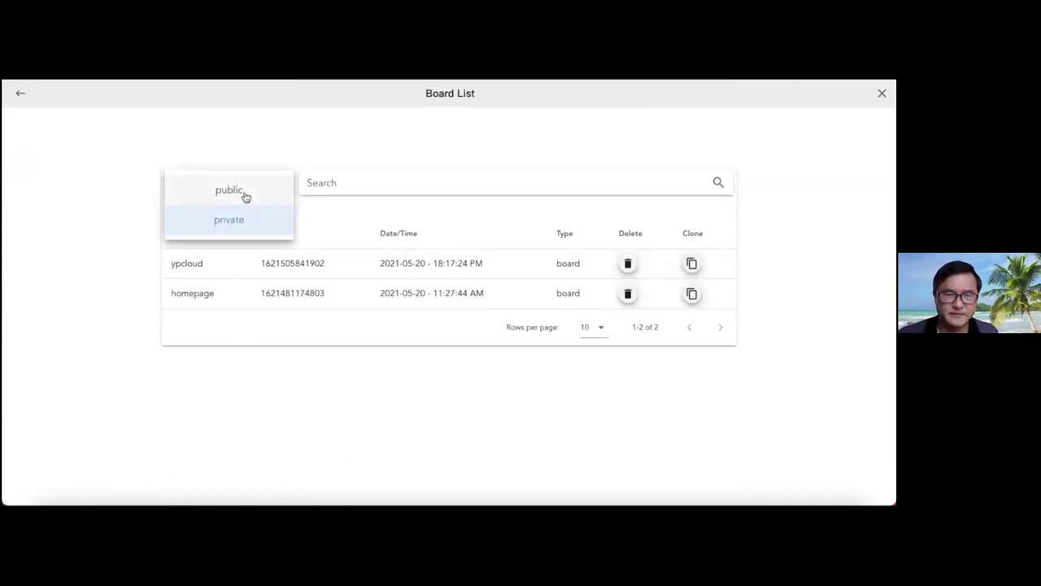
pyautogui.click(247, 195)
pyautogui.scroll(-2, 492, 295)
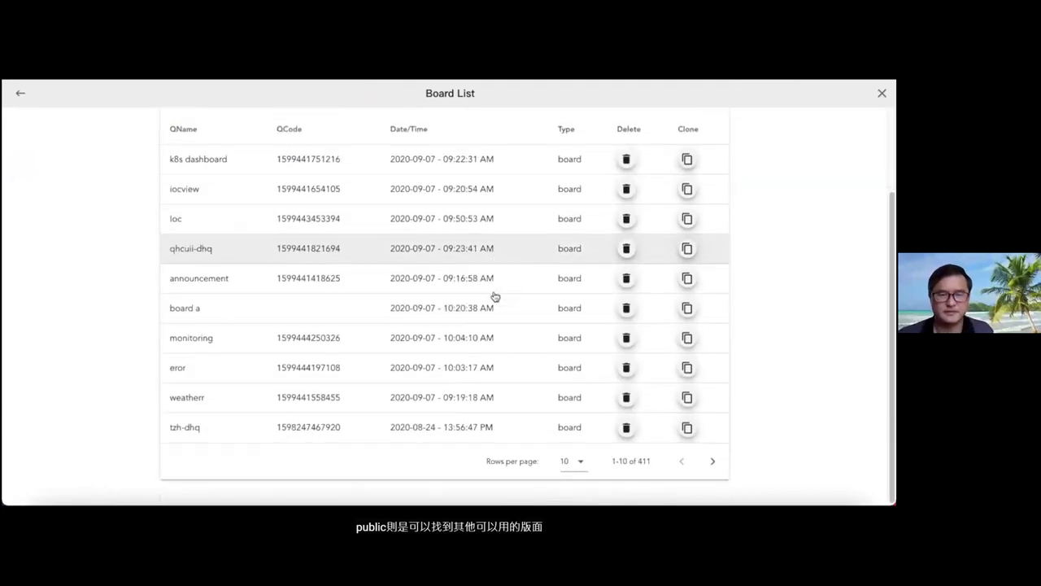
pyautogui.scroll(2, 492, 295)
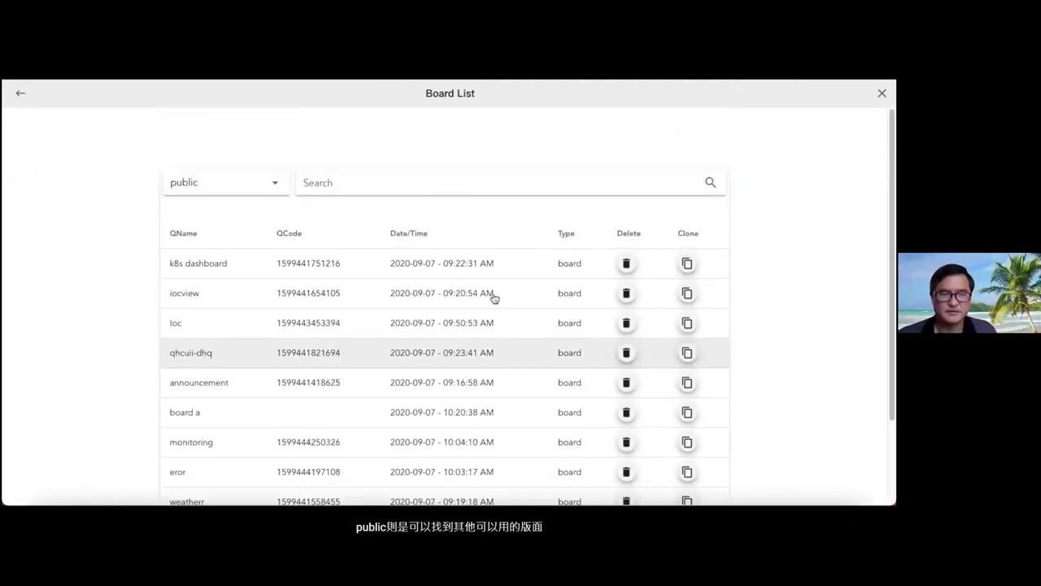
# Step: Assign the private ypcloud board to the Homepage dock page
pyautogui.click(199, 194)
pyautogui.click(216, 221)
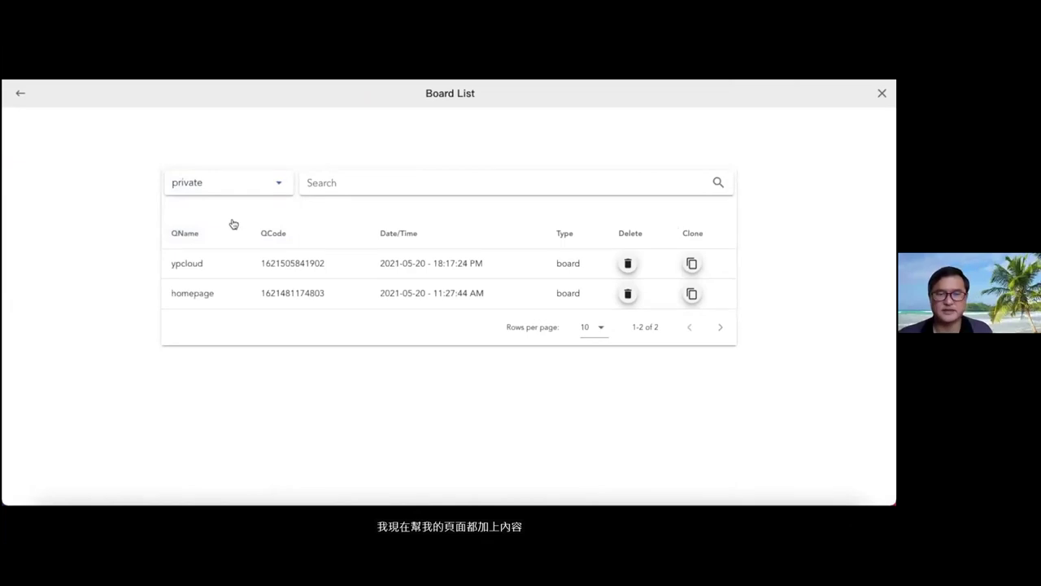
pyautogui.click(309, 268)
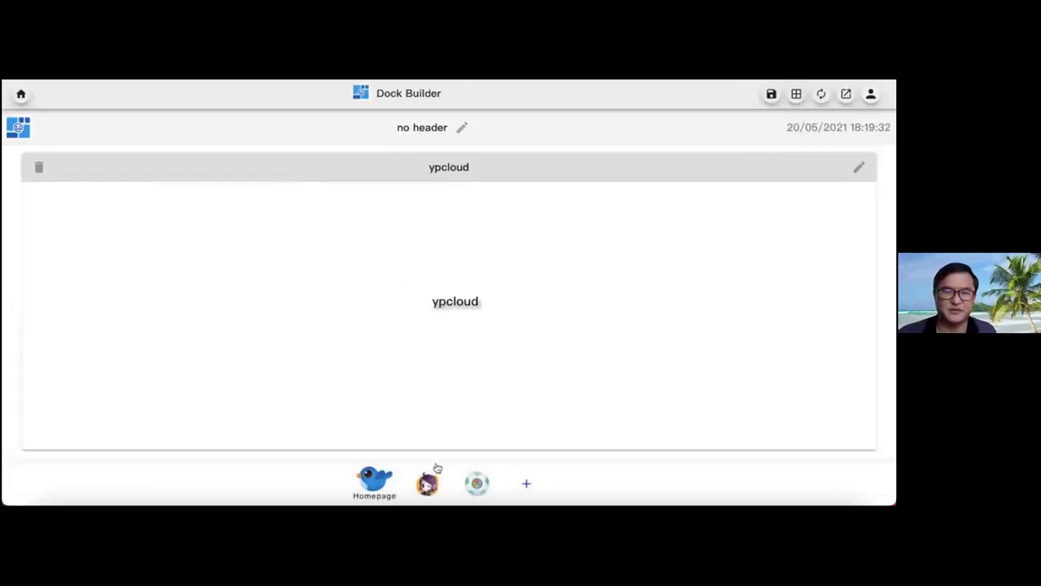
# Step: Find the public board 011121 by name and assign it to the Second dock page
pyautogui.click(431, 463)
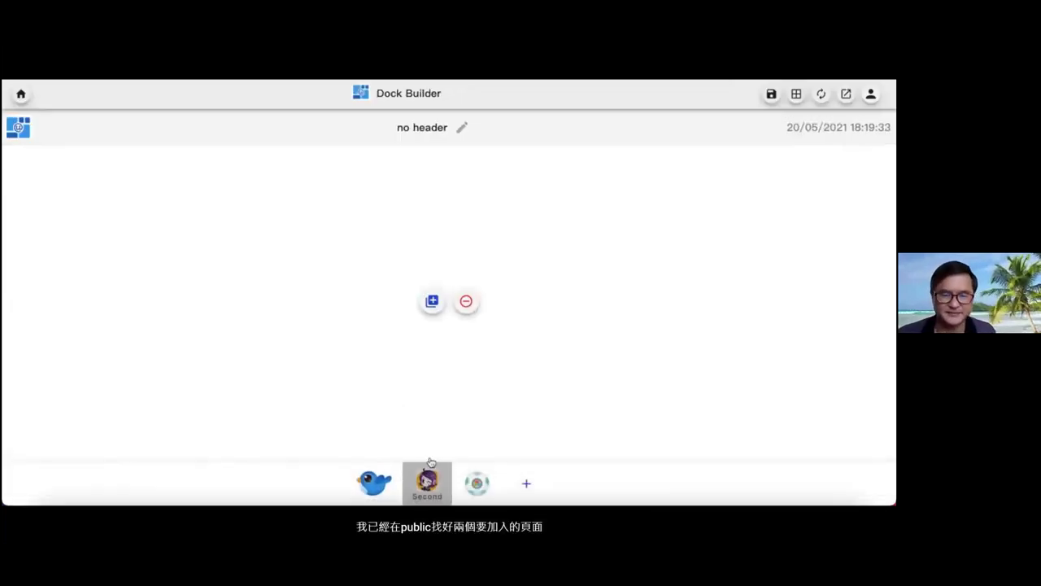
pyautogui.click(431, 302)
pyautogui.click(240, 178)
pyautogui.click(228, 214)
pyautogui.click(337, 183)
pyautogui.write('011121')
pyautogui.press('Return')
pyautogui.click(355, 260)
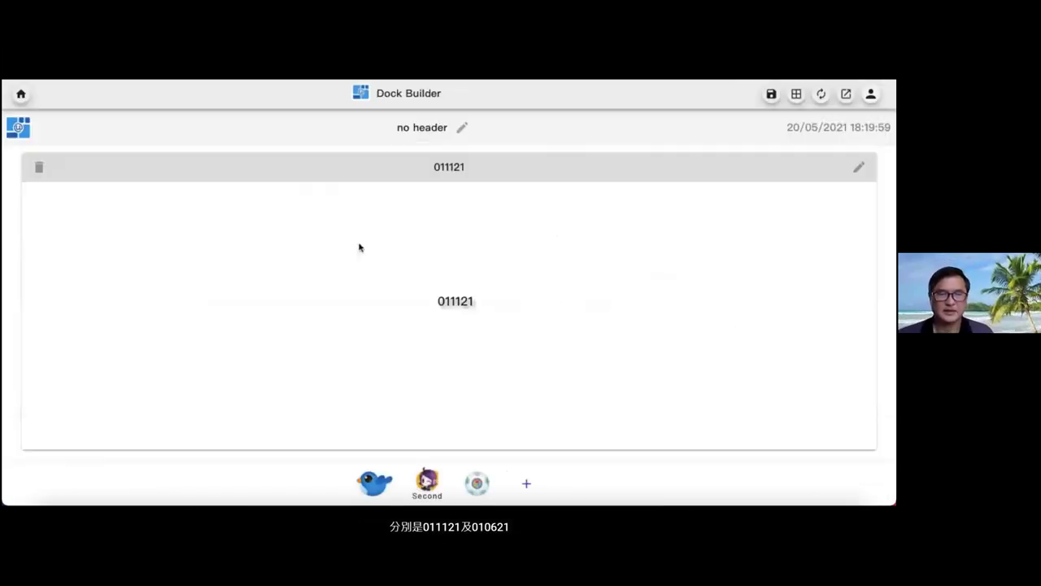
# Step: Find the board 010621 by name and assign it to the Third dock page
pyautogui.click(477, 479)
pyautogui.click(433, 302)
pyautogui.press('BackSpace')
pyautogui.press('BackSpace')
pyautogui.press('BackSpace')
pyautogui.press('BackSpace')
pyautogui.write('0621')
pyautogui.click(195, 265)
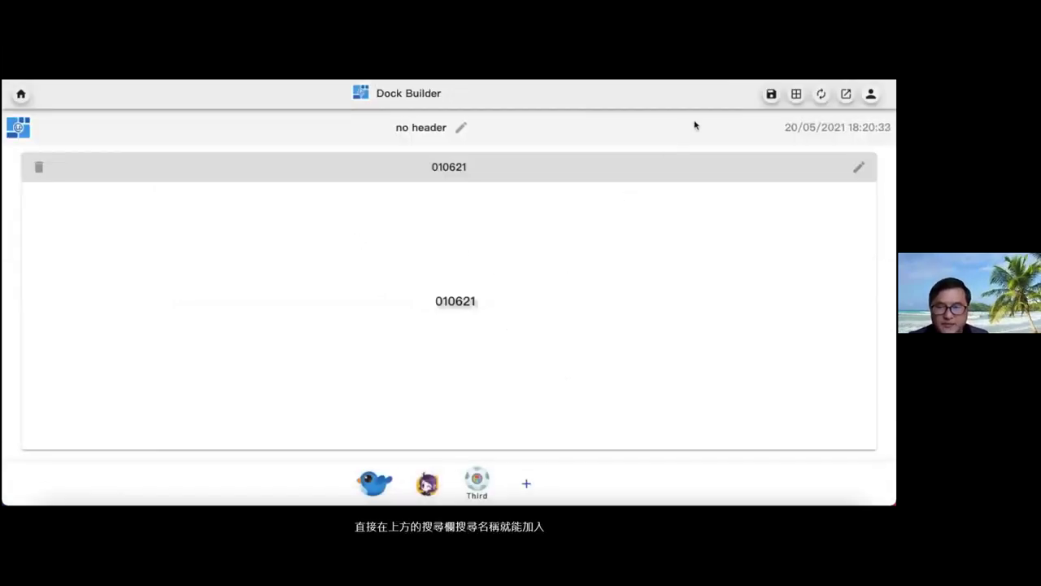
# Step: Save the dock as YPCloud with the shortcut menu and QRCode shown, and dismiss the save notification
pyautogui.click(770, 95)
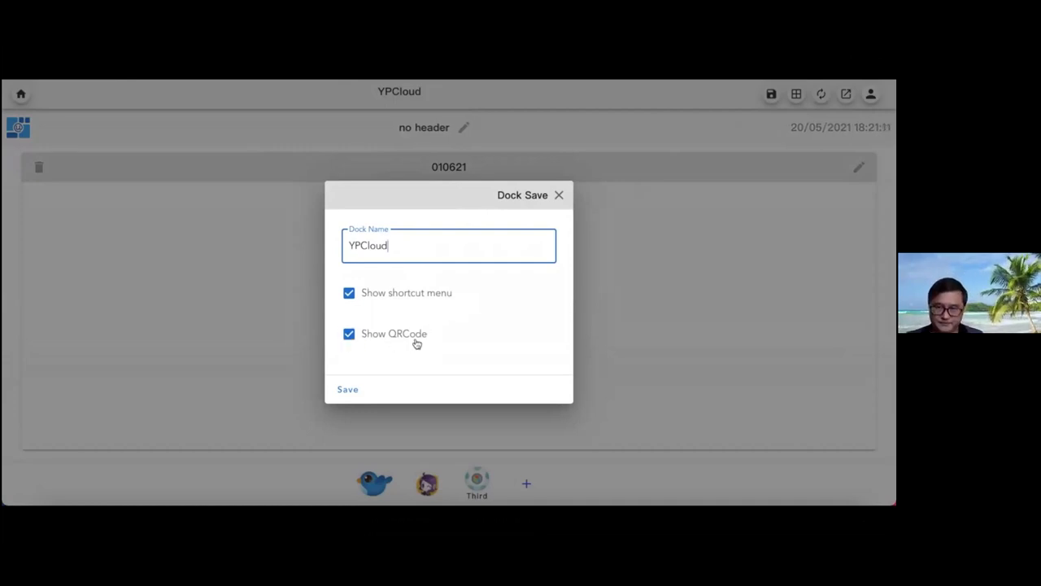
pyautogui.click(348, 391)
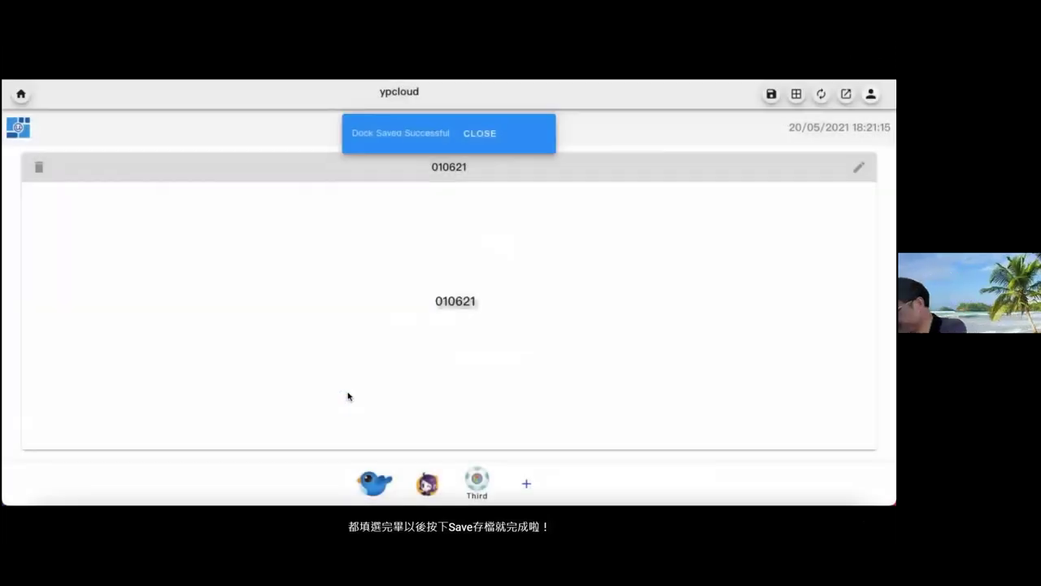
pyautogui.click(478, 133)
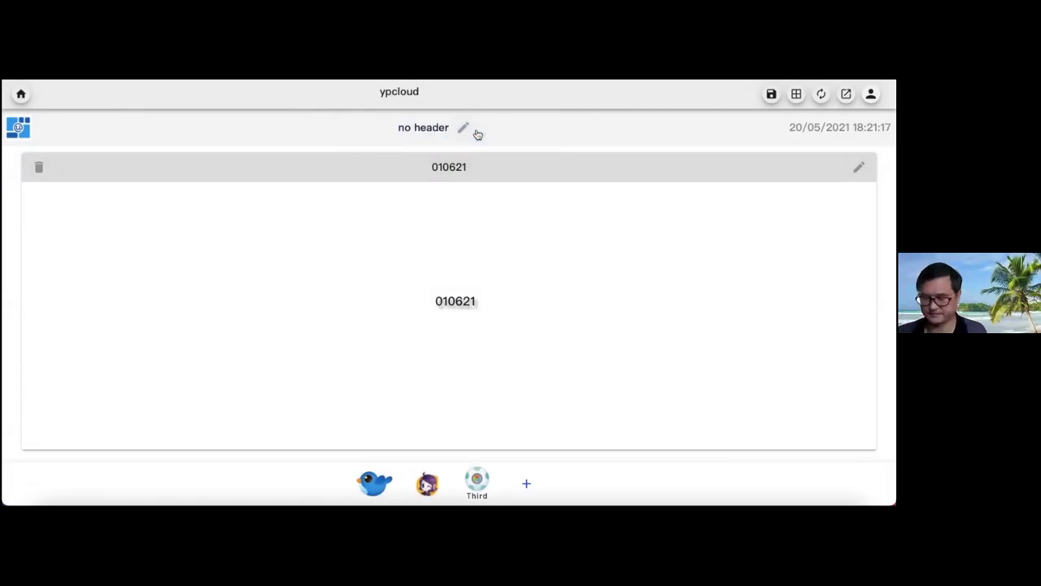
# Step: Preview the dock from its layout JSON, play the Homepage's YouTube video and advance its image slider
pyautogui.click(847, 95)
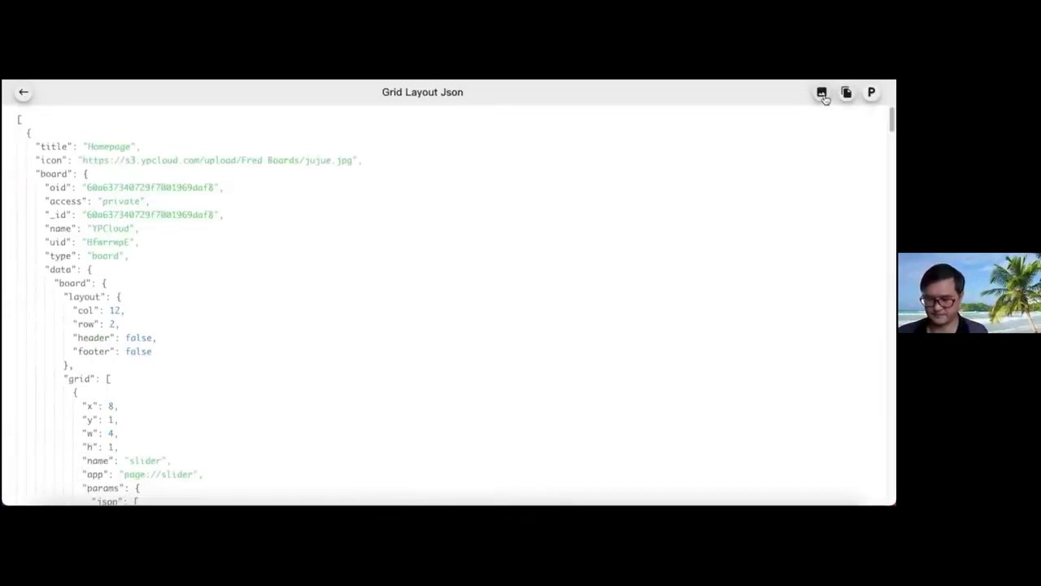
pyautogui.click(822, 93)
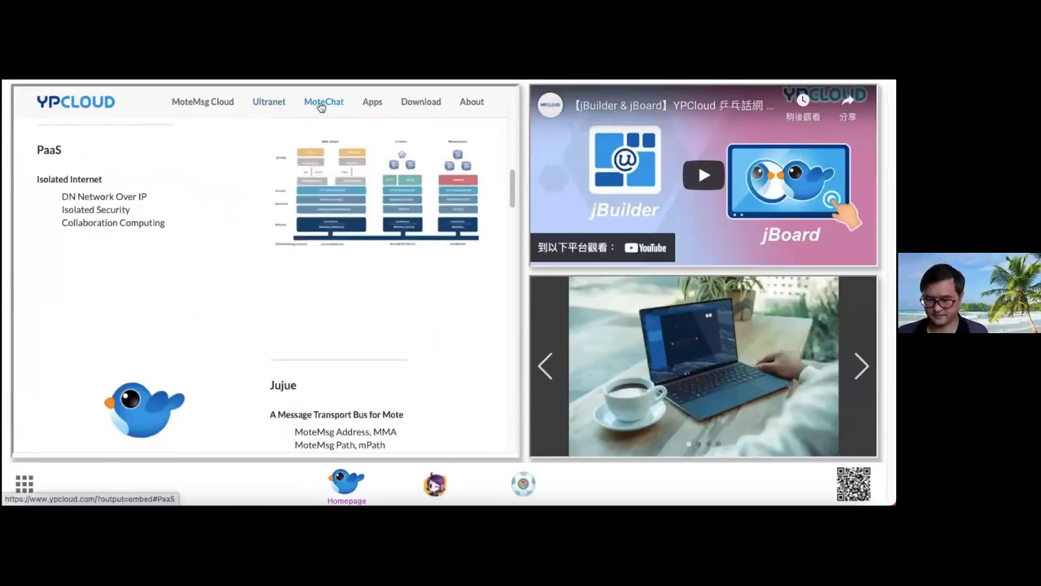
pyautogui.click(607, 168)
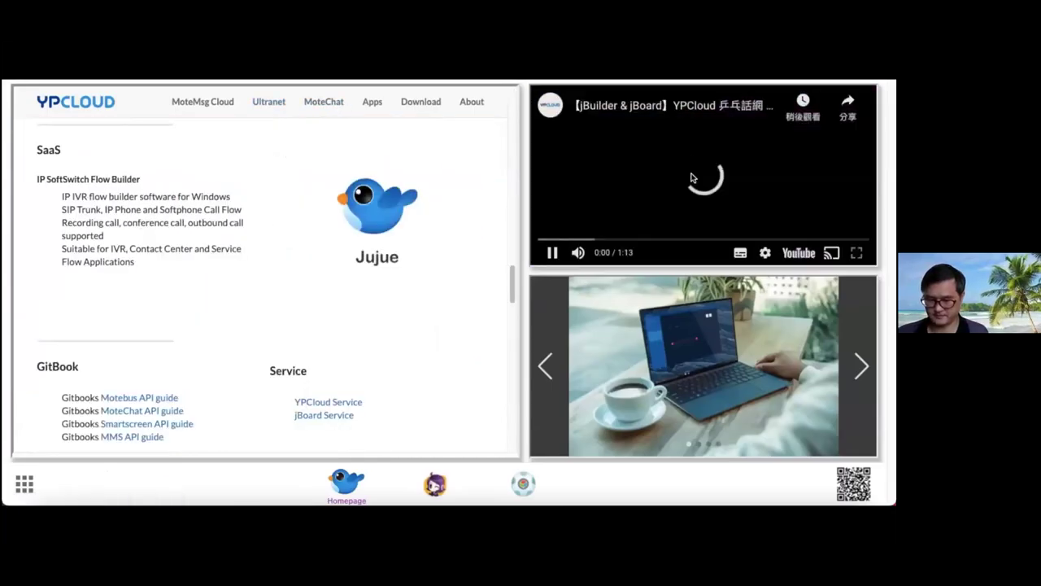
pyautogui.click(861, 366)
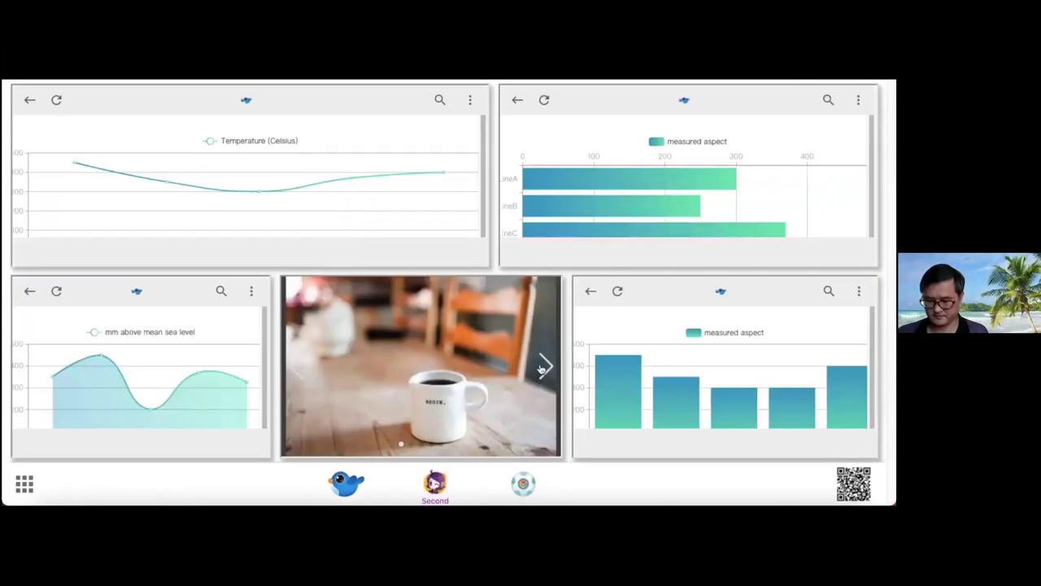
# Step: Preview the Third dock page, read through its home styling article and open a category in the embedded Christmas Central store
pyautogui.click(525, 486)
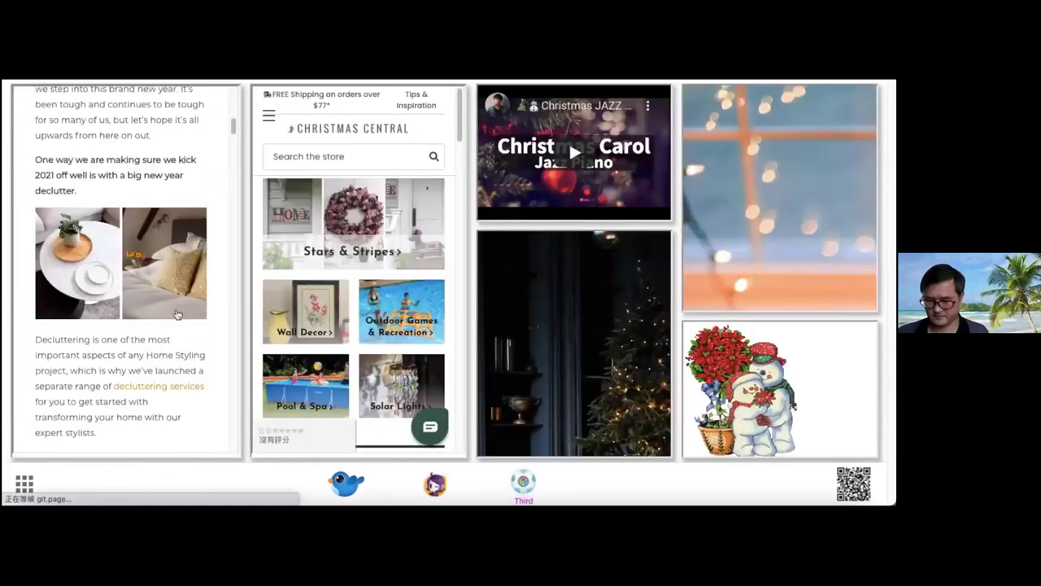
pyautogui.scroll(-5, 374, 295)
pyautogui.scroll(-3, 375, 295)
pyautogui.click(399, 323)
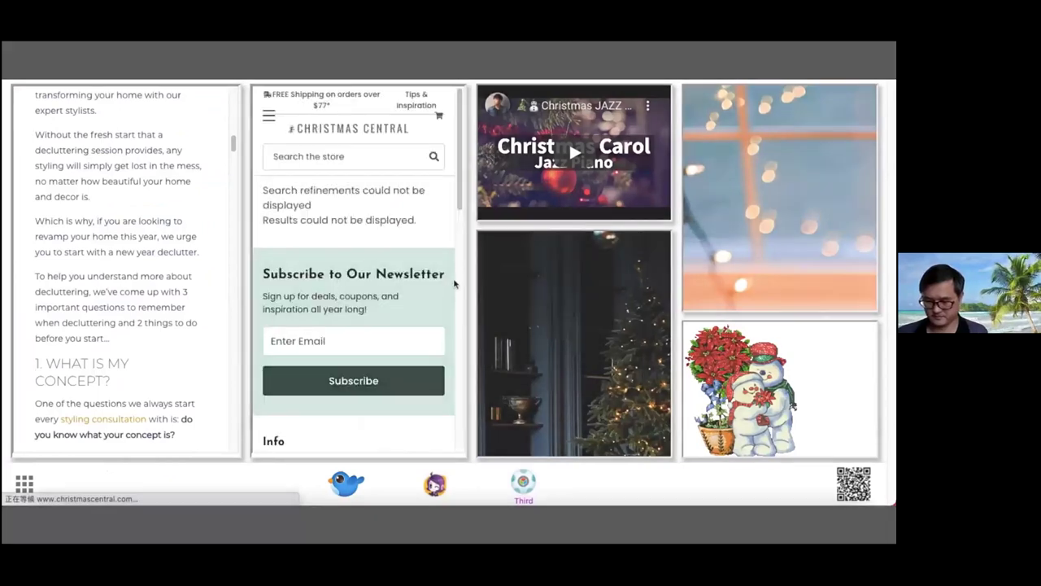